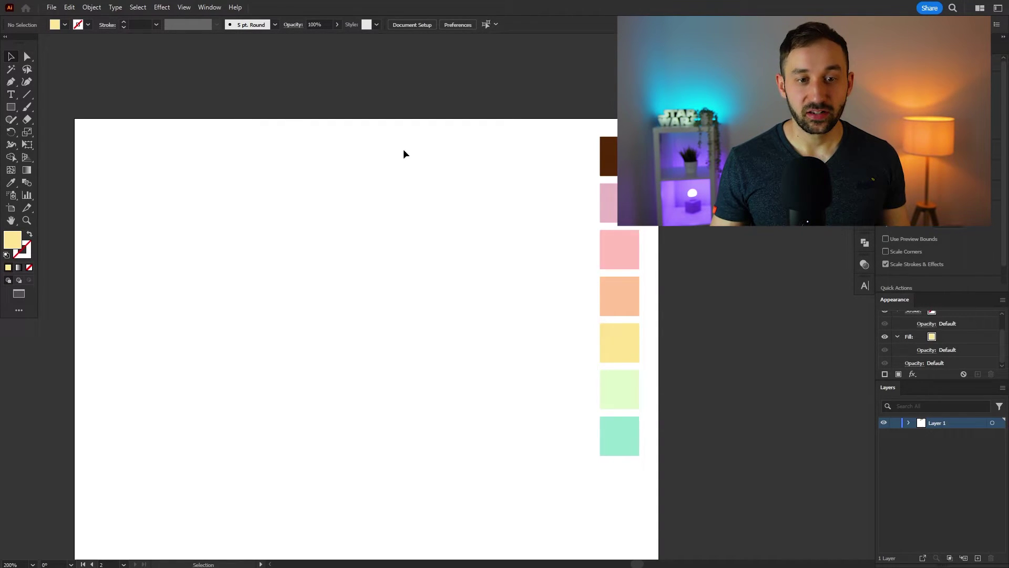
# Check the artboard's dimensions with the Artboard tool
pyautogui.click(11, 208)
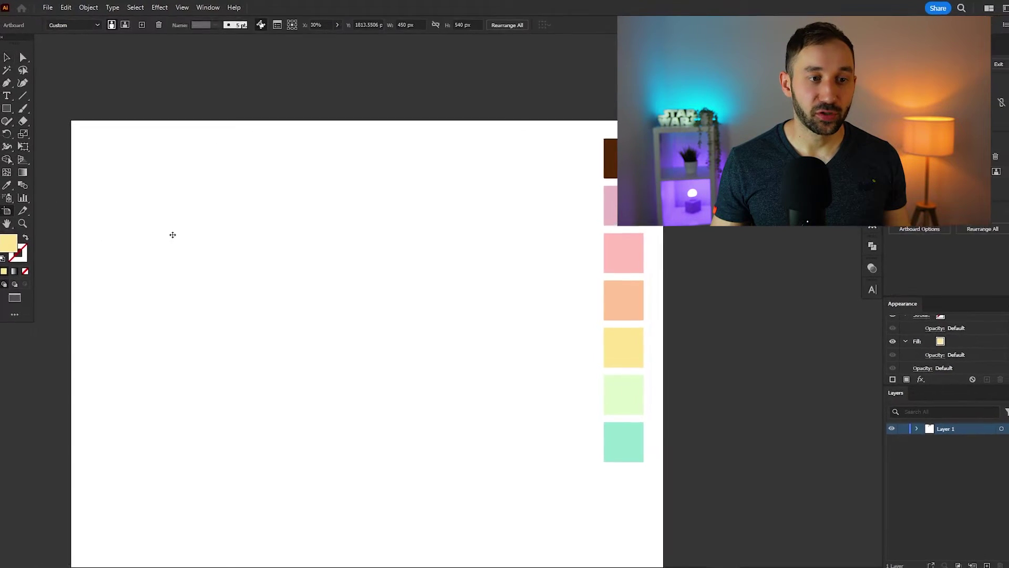
pyautogui.click(172, 235)
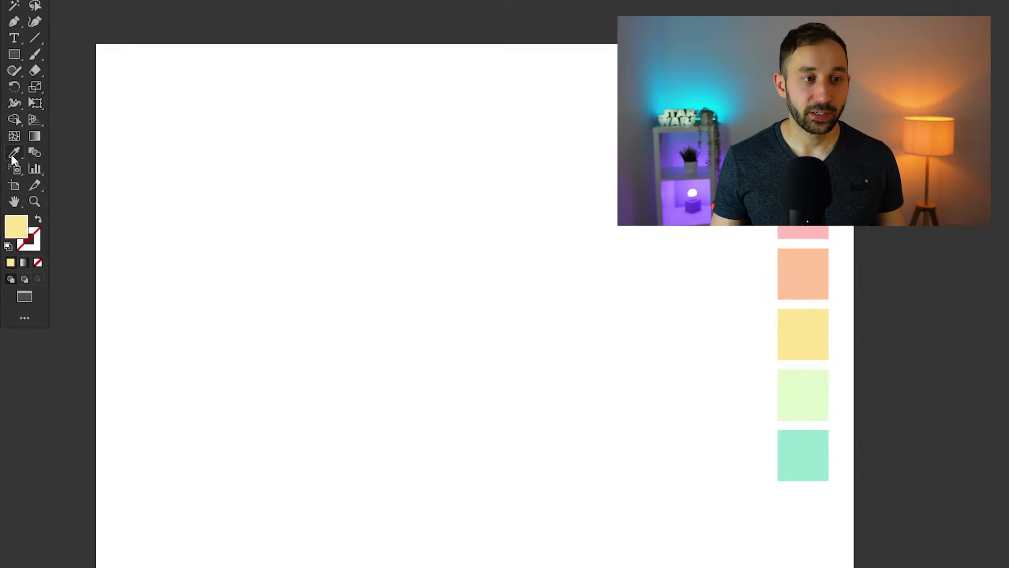
# Sample fill colors from the palette swatches with the Eyedropper, including brown, peach and yellow
pyautogui.click(15, 136)
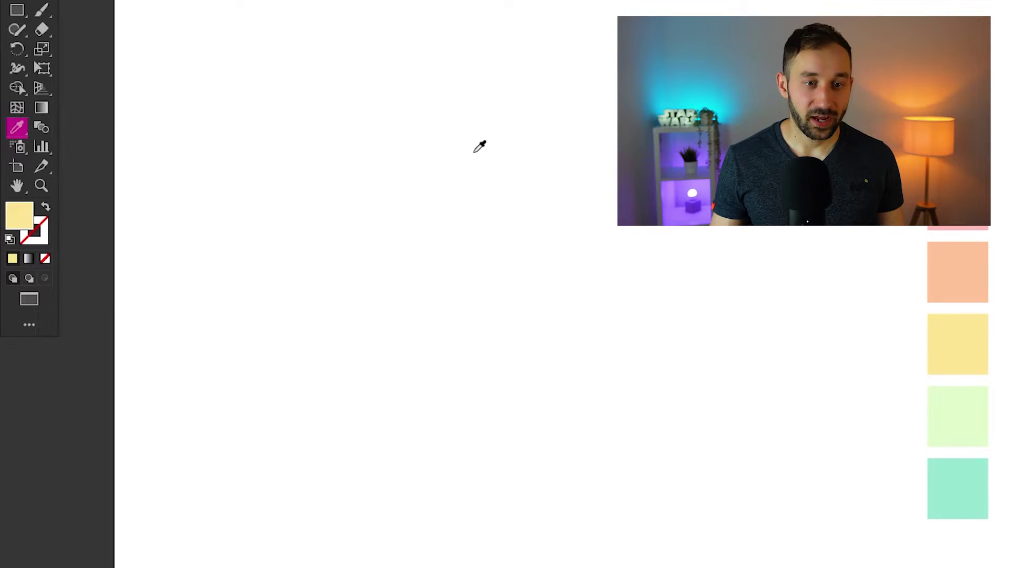
pyautogui.click(804, 121)
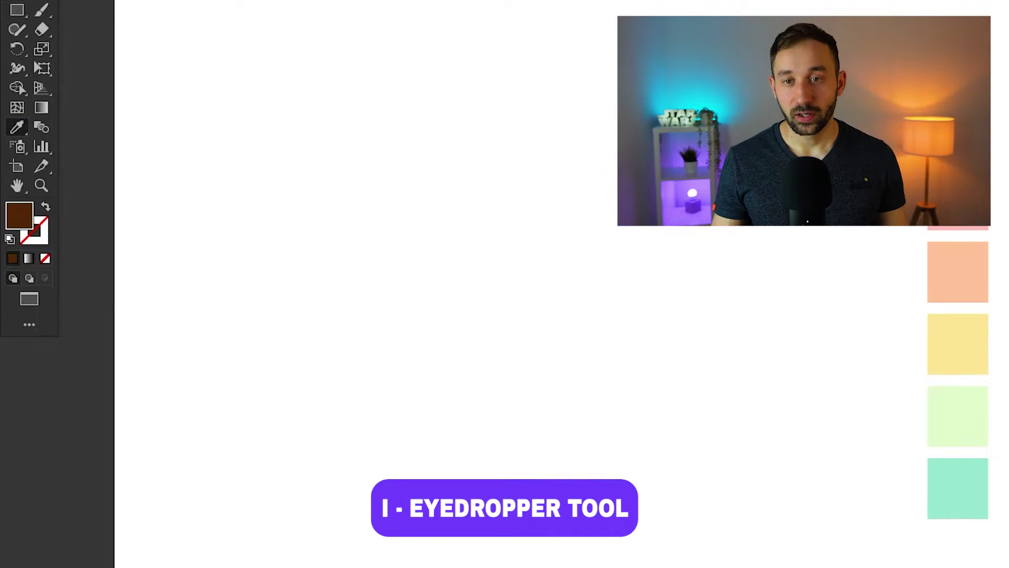
pyautogui.click(958, 128)
pyautogui.click(953, 289)
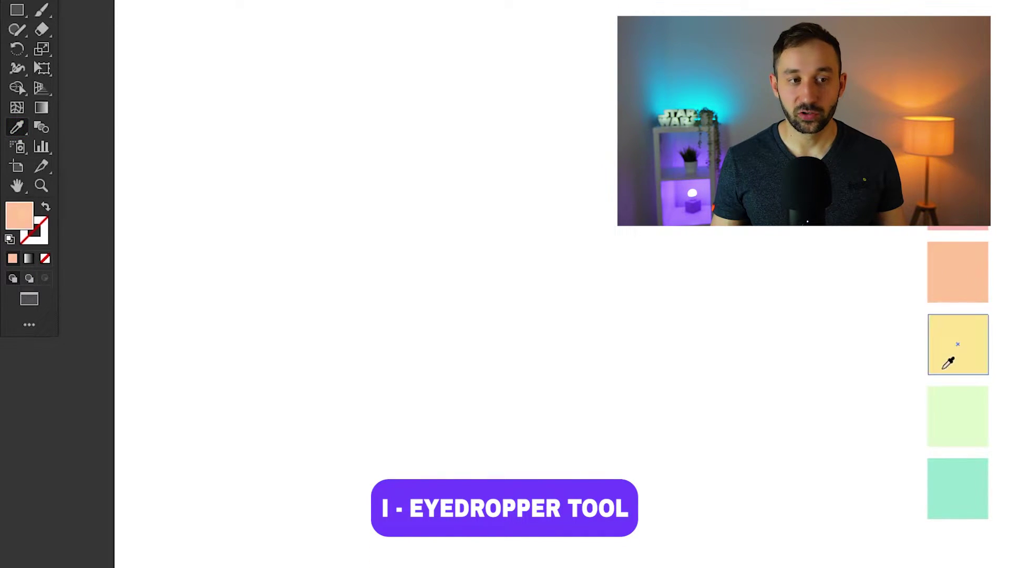
pyautogui.click(949, 353)
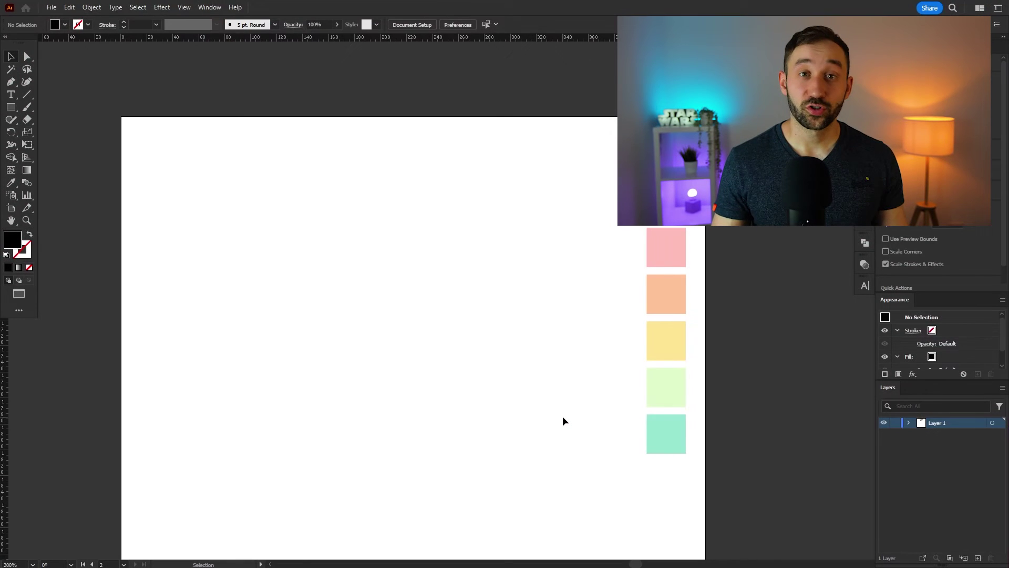
# Add a point text object in the artboard's upper area reading SUMMER, VACAY and MODE ON on three separate lines
pyautogui.click(10, 95)
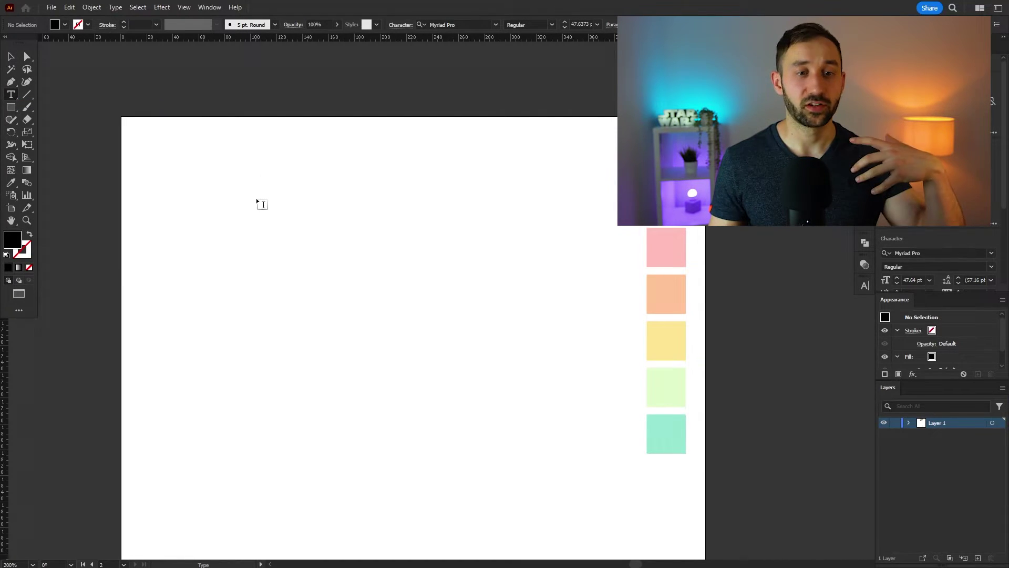
pyautogui.click(241, 203)
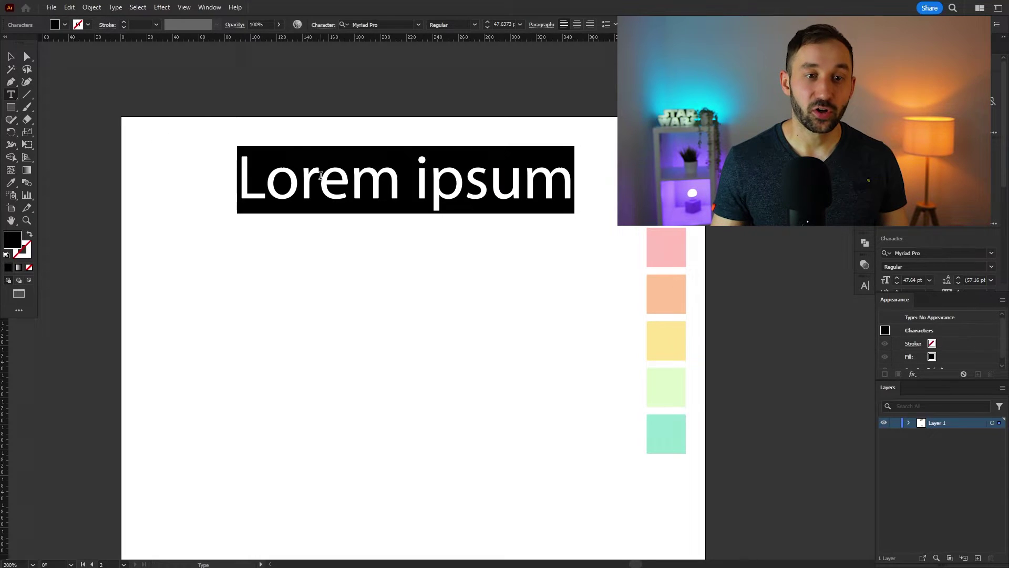
pyautogui.write('SUMMER')
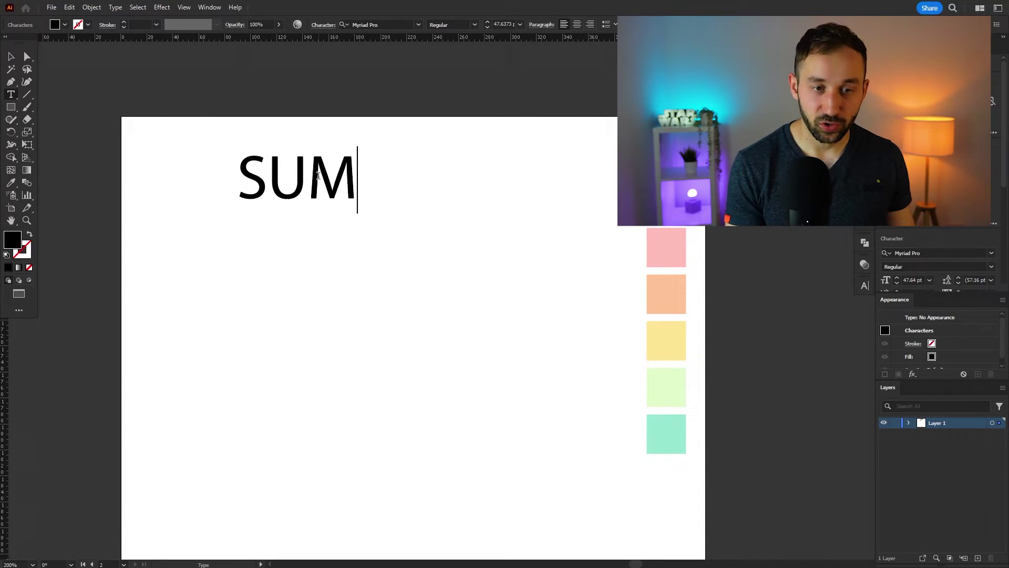
pyautogui.press('Return')
pyautogui.write('VACAY')
pyautogui.press('Return')
pyautogui.write('MOD')
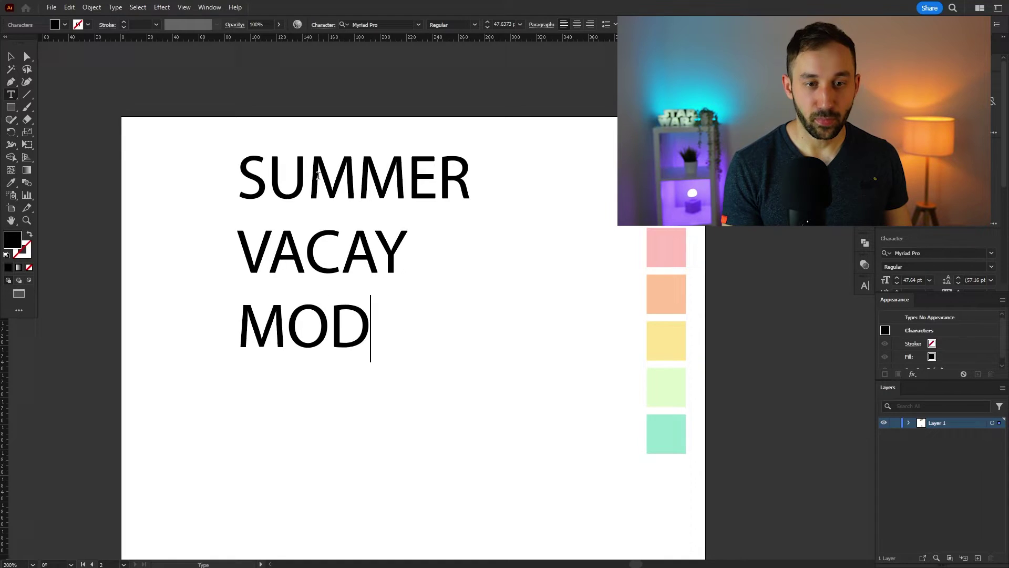
pyautogui.write('E ON')
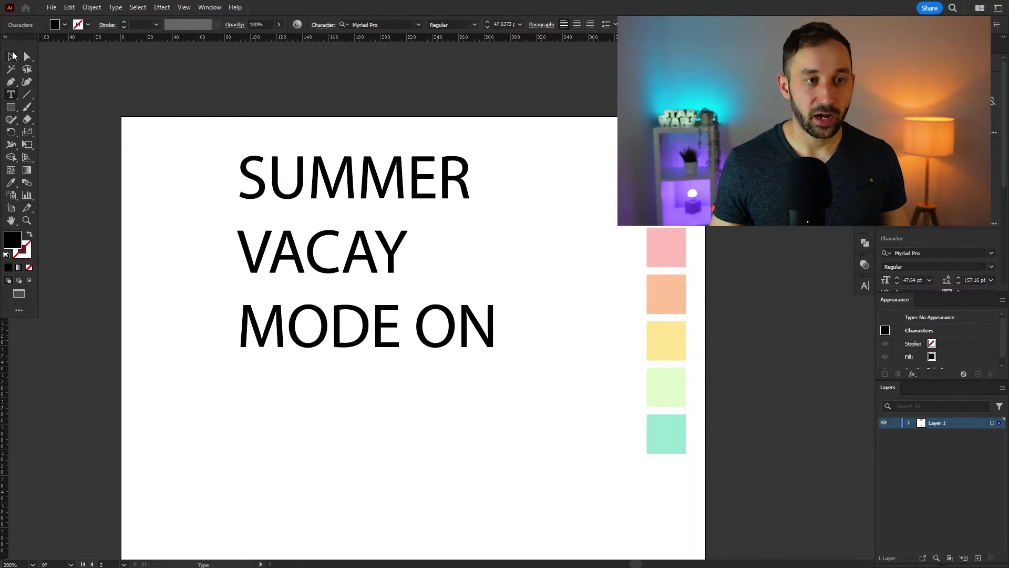
pyautogui.press('Escape')
# Center-align the three lines of text and move the text block into place on the artboard
pyautogui.scroll(1, 371, 313)
pyautogui.moveTo(407, 275); pyautogui.dragTo(387, 346)
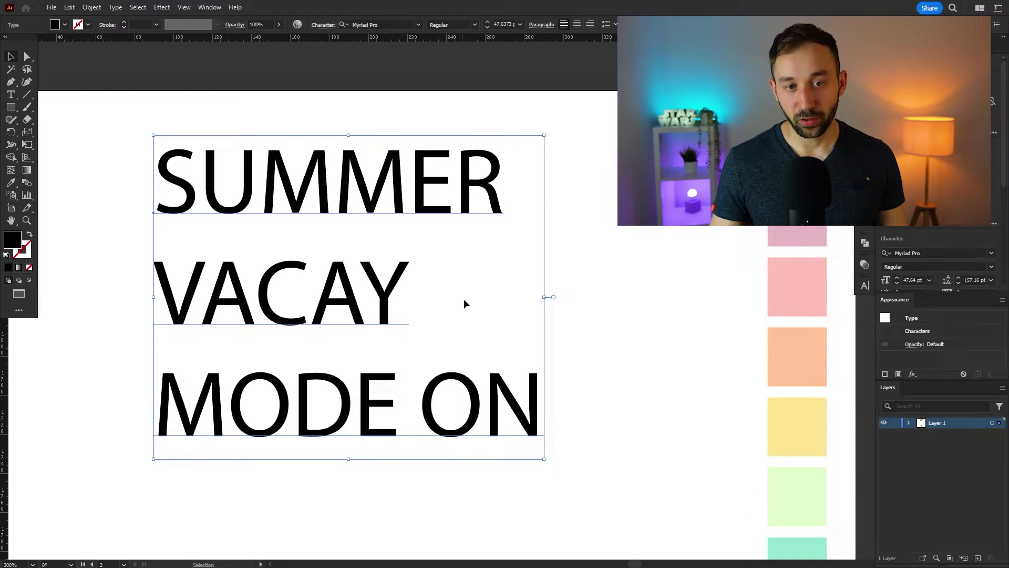
pyautogui.click(559, 256)
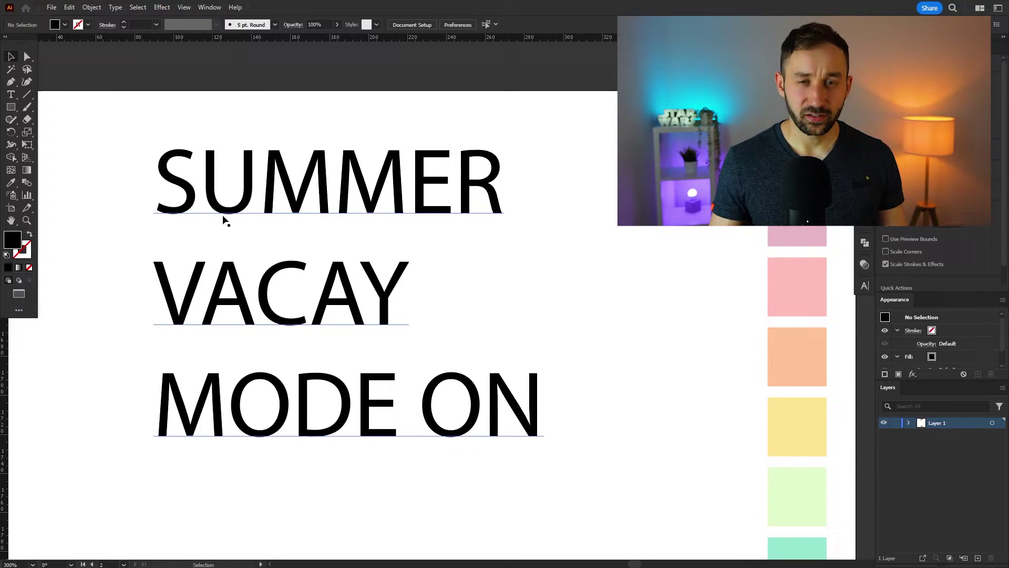
pyautogui.click(349, 279)
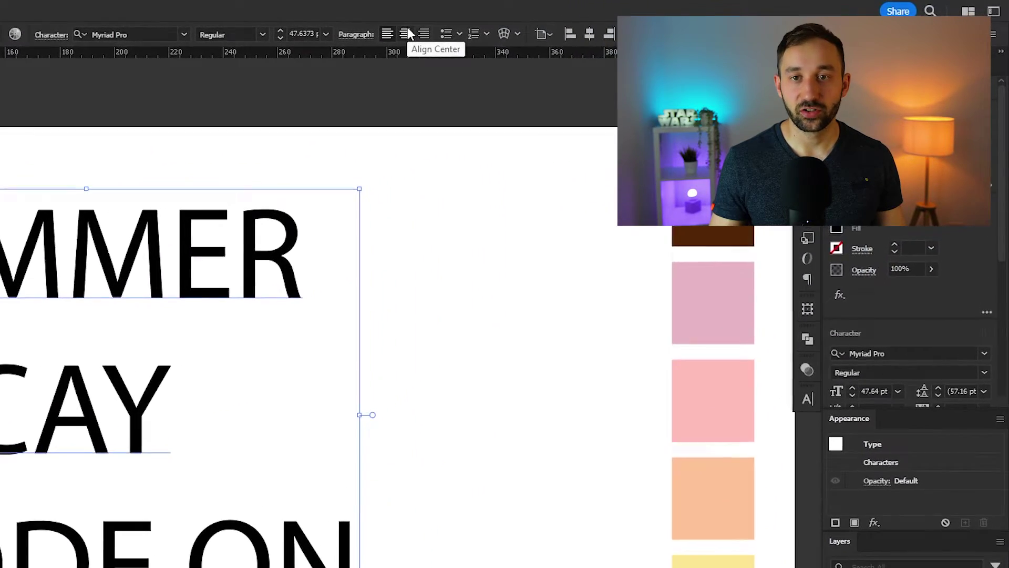
pyautogui.click(394, 35)
pyautogui.moveTo(0, 308); pyautogui.dragTo(130, 415)
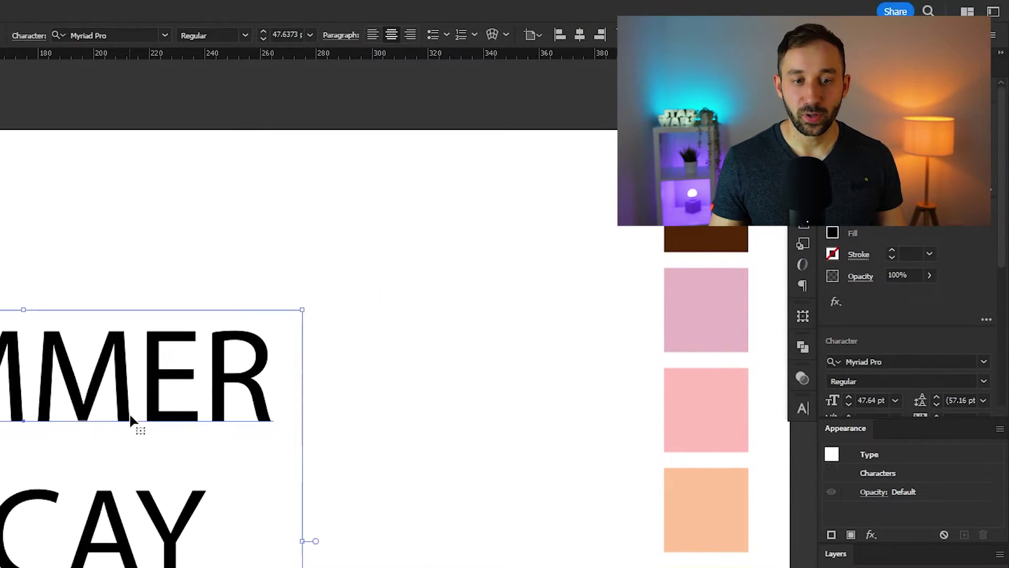
pyautogui.moveTo(132, 556); pyautogui.dragTo(168, 526)
# Set the font of the three-line text to Abstract Groovy
pyautogui.click(122, 35)
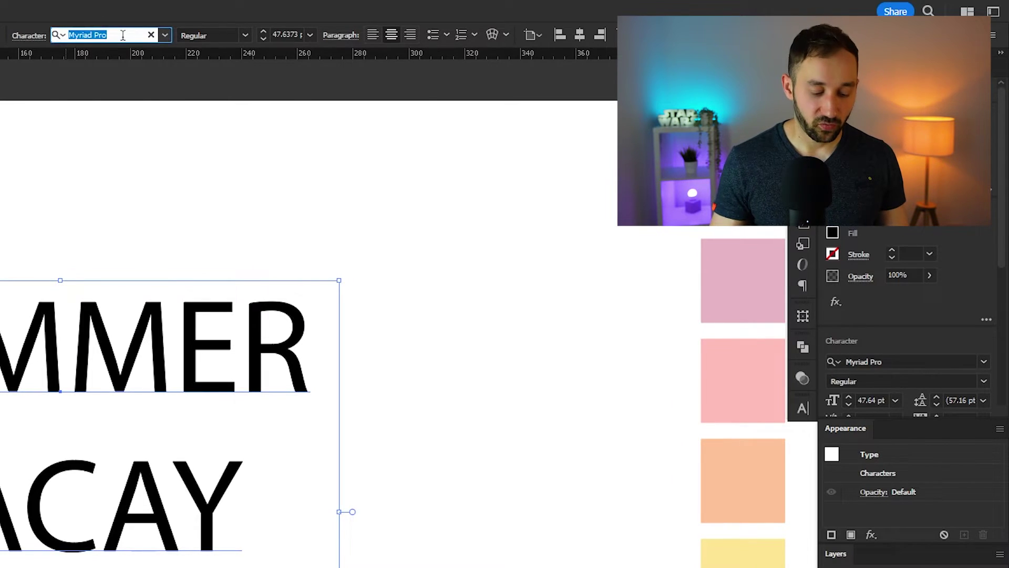
pyautogui.write('abstrac')
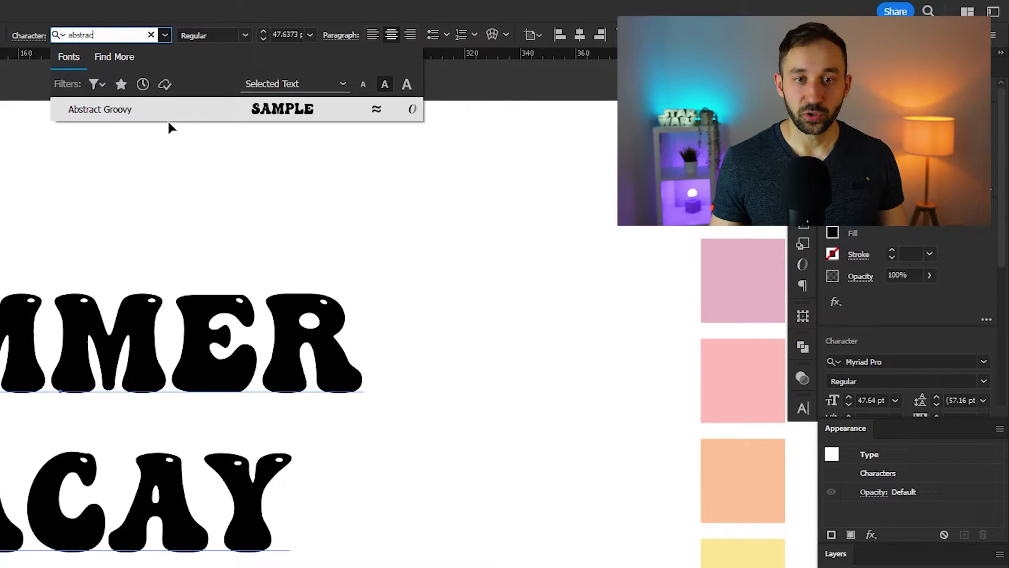
pyautogui.click(166, 117)
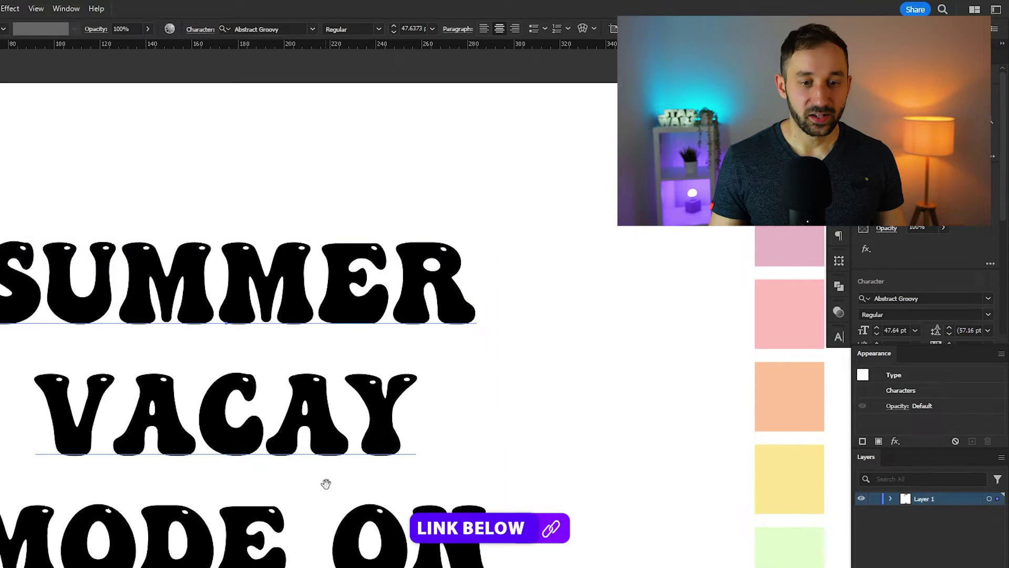
# Show the rulers and place a vertical guide at the left edge of the word SUMMER
pyautogui.moveTo(326, 484); pyautogui.dragTo(336, 388)
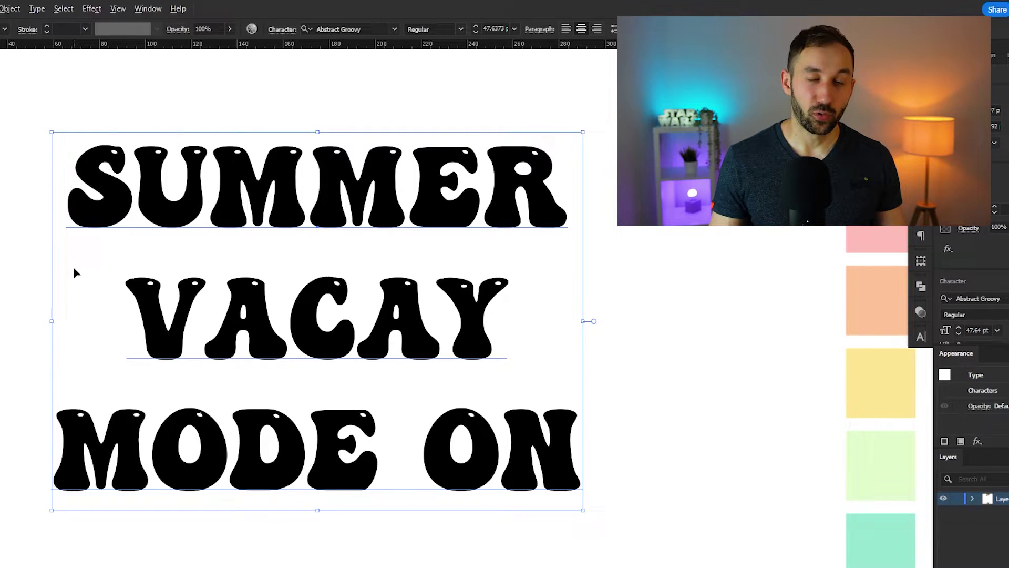
pyautogui.scroll(1, 74, 272)
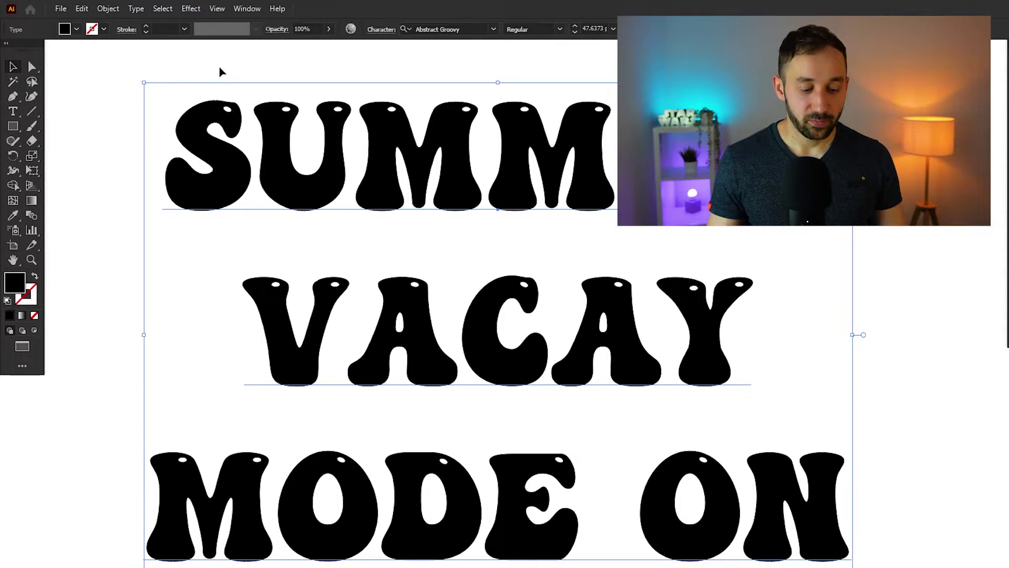
pyautogui.hotkey('ctrl', 'r')
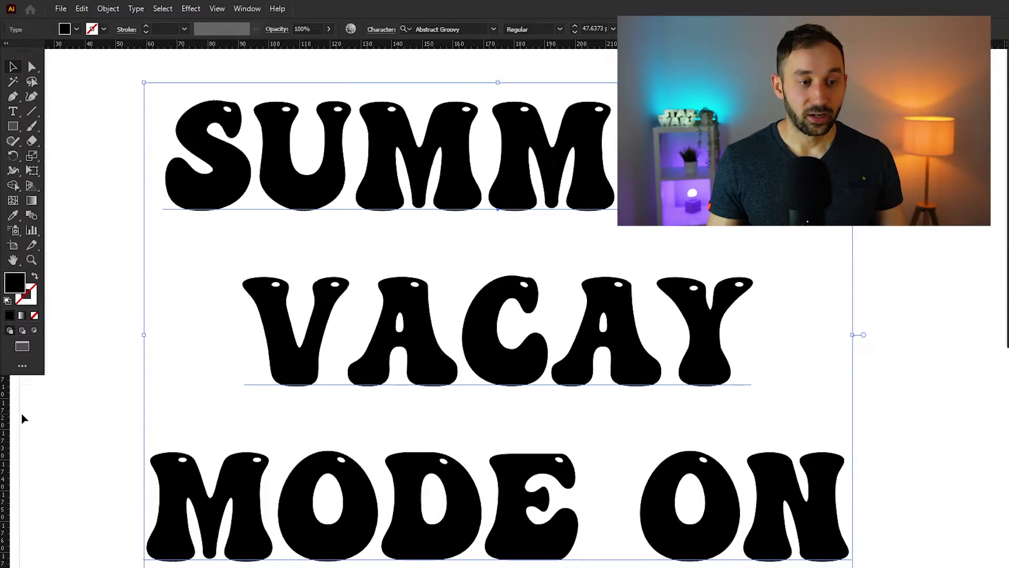
pyautogui.moveTo(23, 418); pyautogui.dragTo(167, 395)
pyautogui.moveTo(166, 359); pyautogui.dragTo(167, 190)
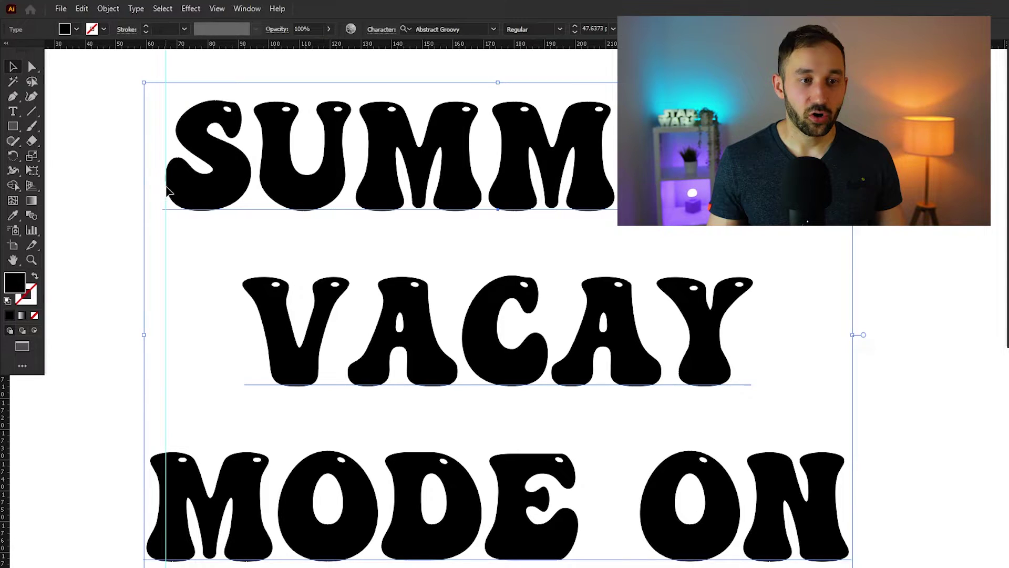
pyautogui.scroll(5, 160, 181)
# Place a second vertical guide at the right edge of the word SUMMER
pyautogui.scroll(-6, 224, 223)
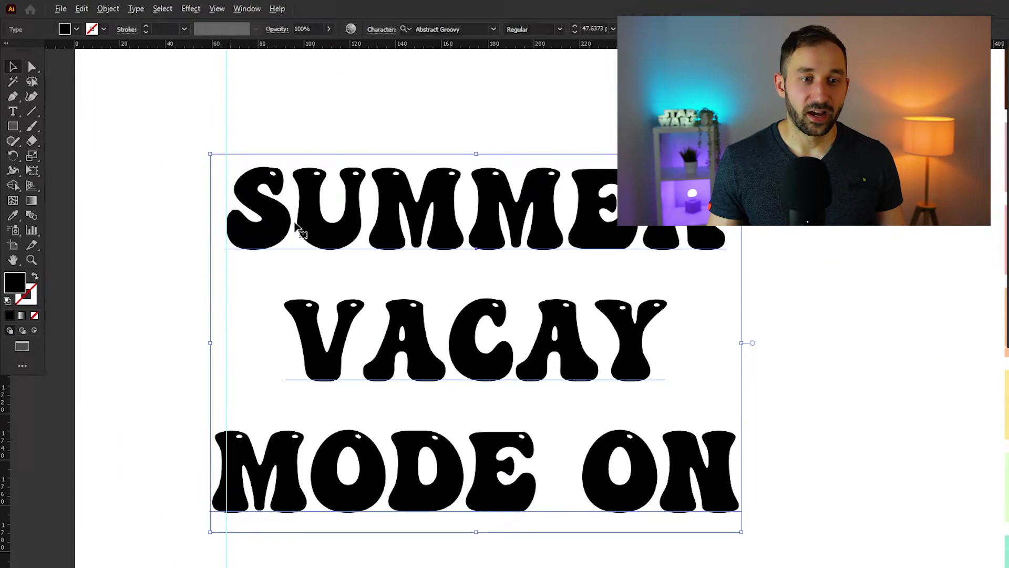
pyautogui.moveTo(726, 192); pyautogui.dragTo(629, 202)
pyautogui.scroll(4, 629, 202)
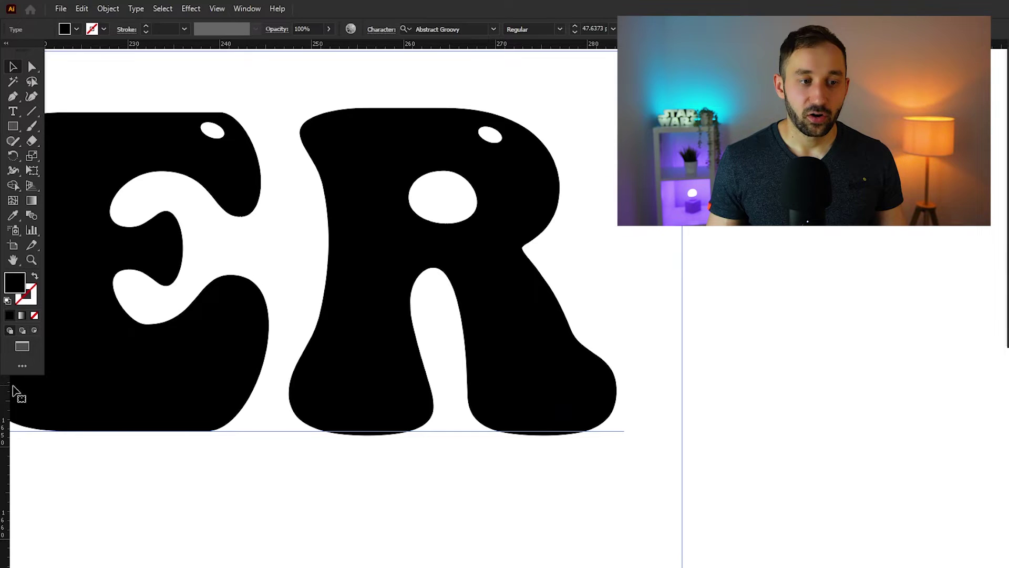
pyautogui.scroll(-5, 618, 392)
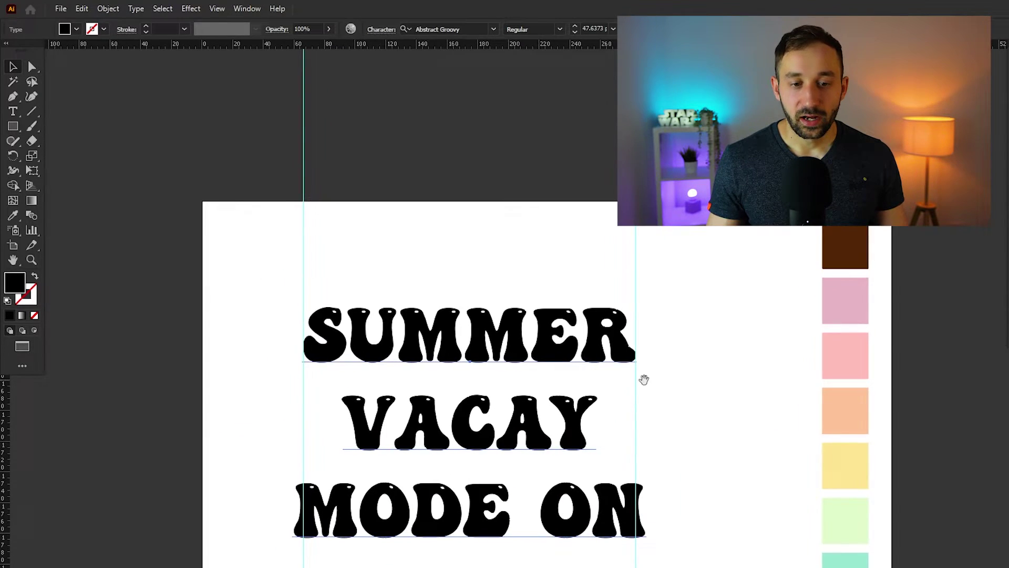
# Set the font size of the word VACAY to 62 pt so it spans the two guides
pyautogui.scroll(3, 644, 378)
pyautogui.press('t')
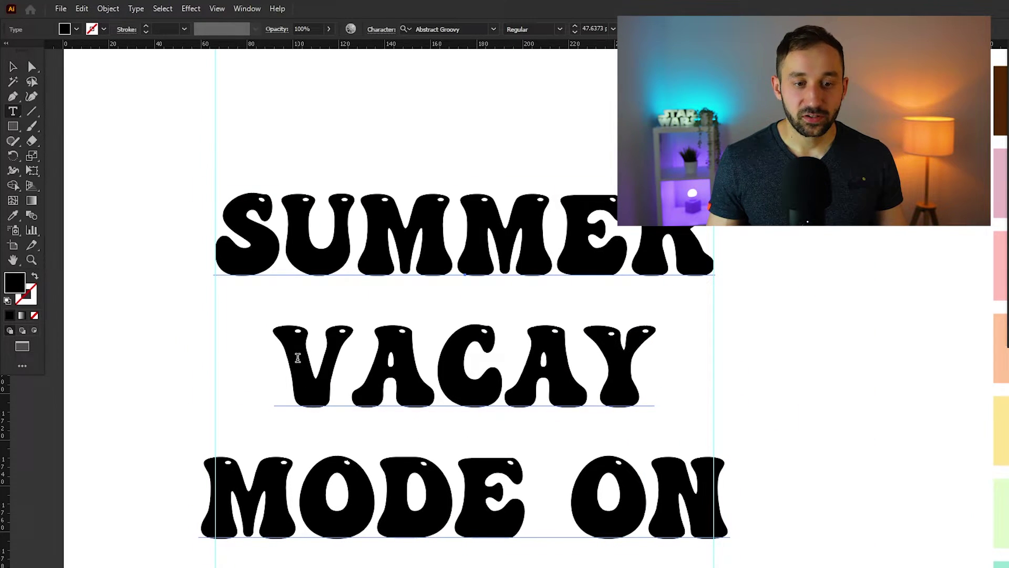
pyautogui.moveTo(298, 365); pyautogui.dragTo(838, 374)
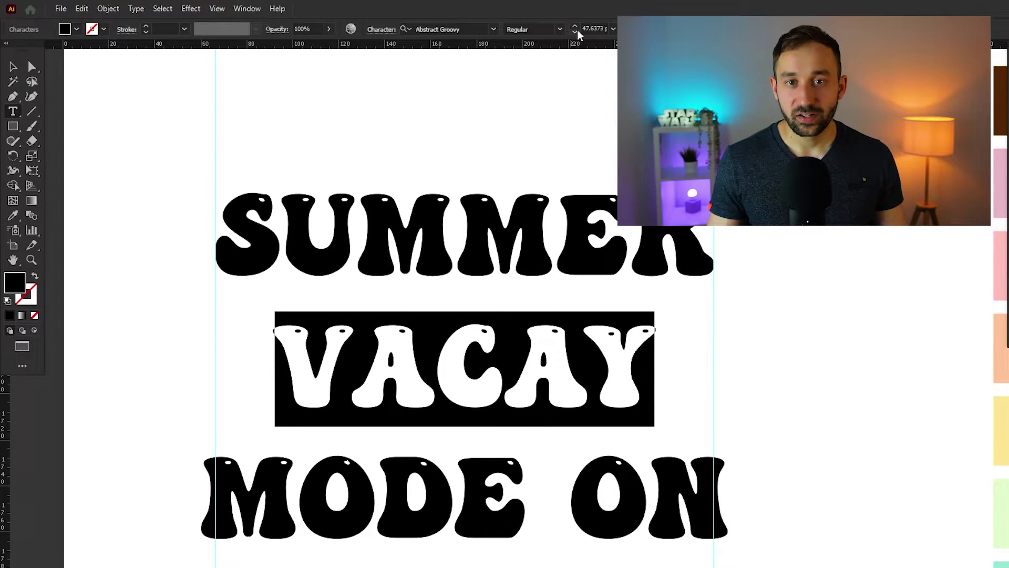
pyautogui.write('70')
pyautogui.press('Return')
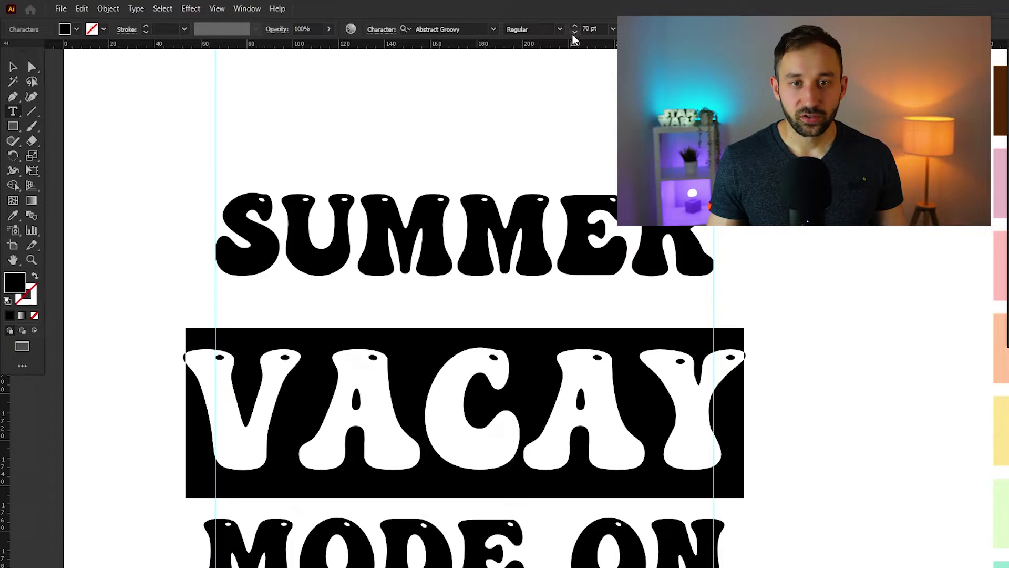
pyautogui.click(574, 32)
pyautogui.click(575, 32)
pyautogui.click(574, 32)
pyautogui.click(575, 32)
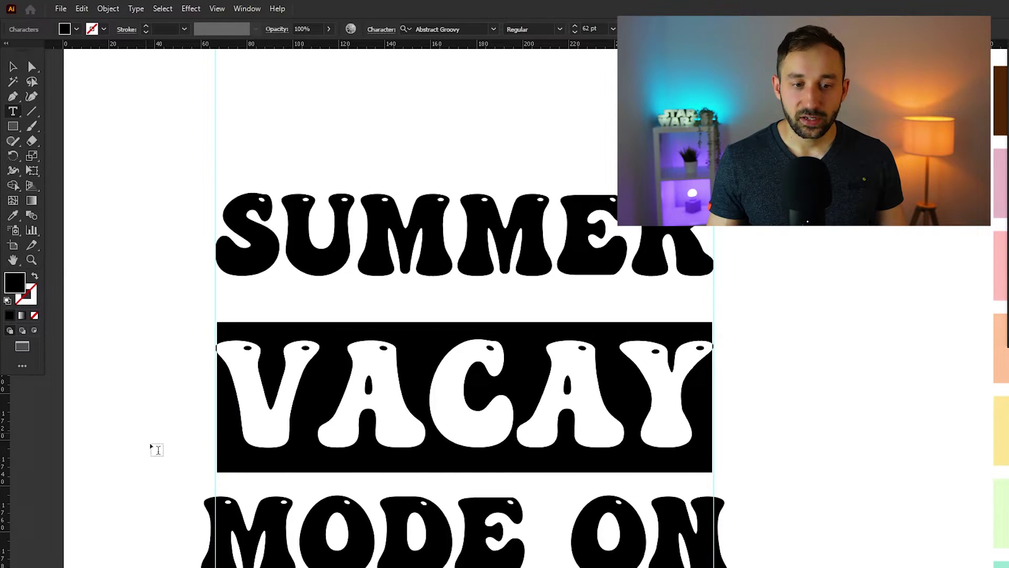
pyautogui.click(151, 446)
# Set the font size of the MODE ON line to 45 pt so it fits between the two guides
pyautogui.moveTo(196, 540); pyautogui.dragTo(481, 533)
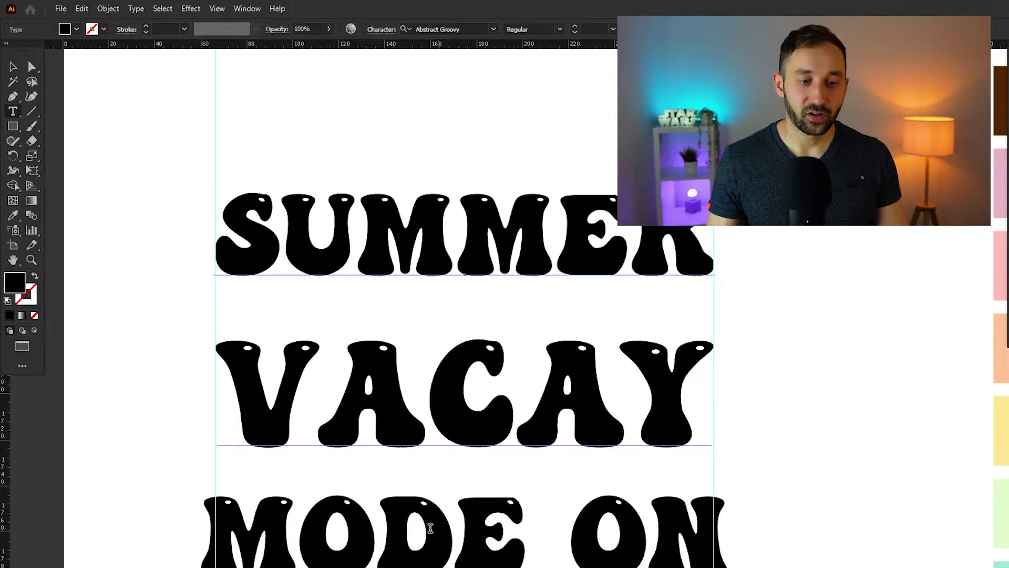
pyautogui.moveTo(217, 526); pyautogui.dragTo(729, 528)
pyautogui.click(575, 32)
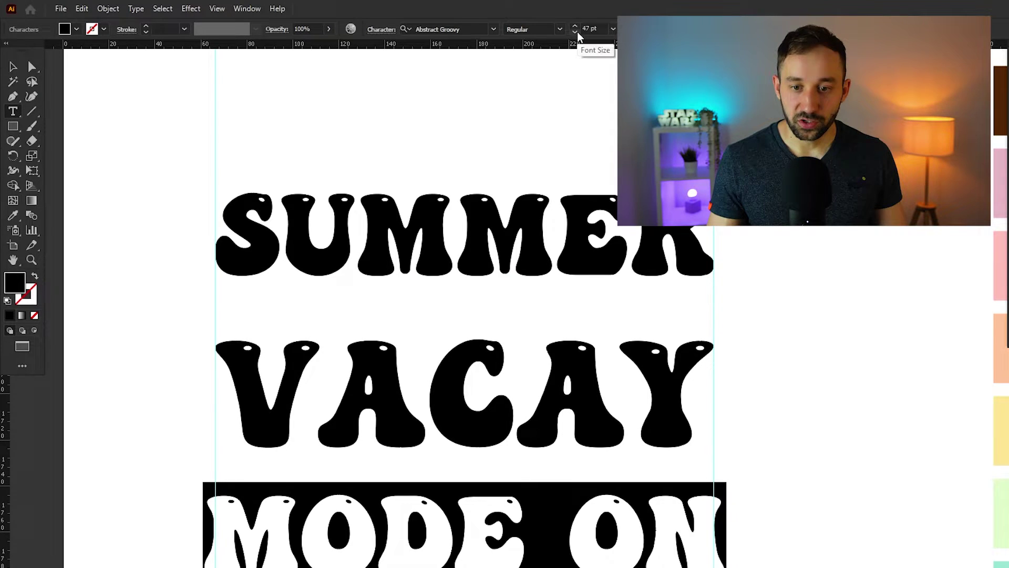
pyautogui.click(576, 32)
pyautogui.click(575, 32)
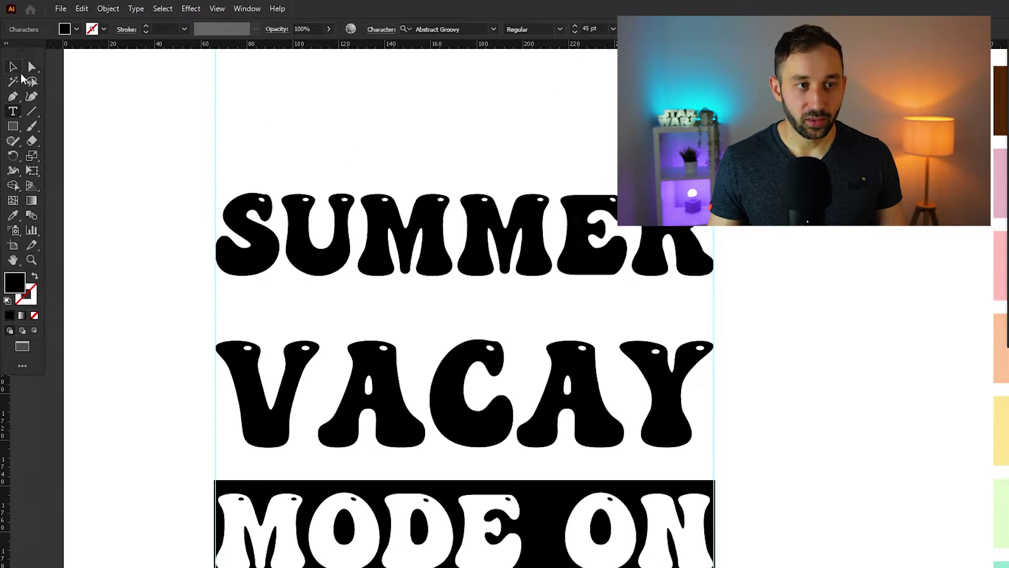
pyautogui.press('Escape')
pyautogui.click(835, 304)
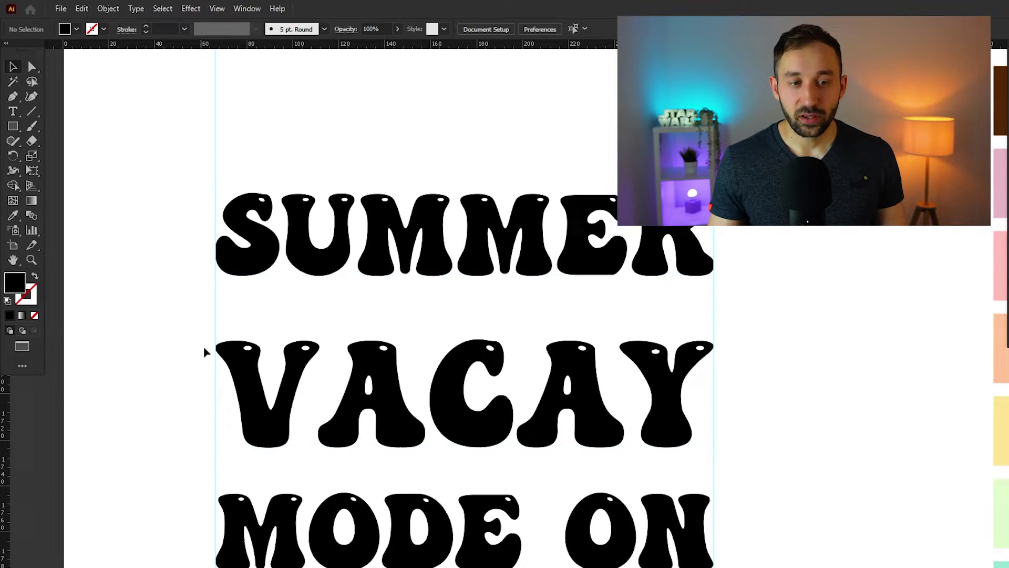
# Show the character settings and reduce the leading of the whole three-line text block to 52 pt
pyautogui.click(395, 232)
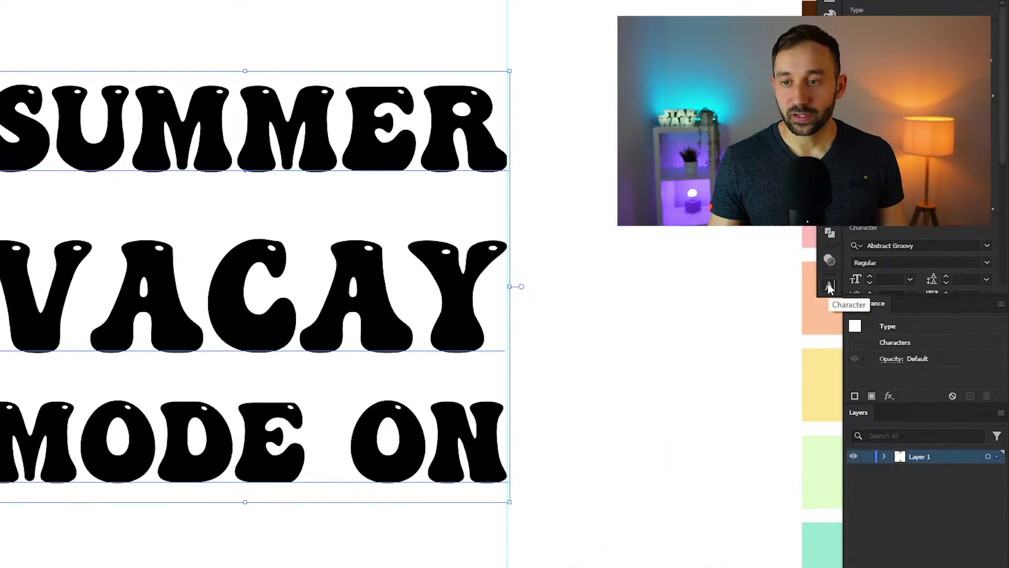
pyautogui.click(829, 286)
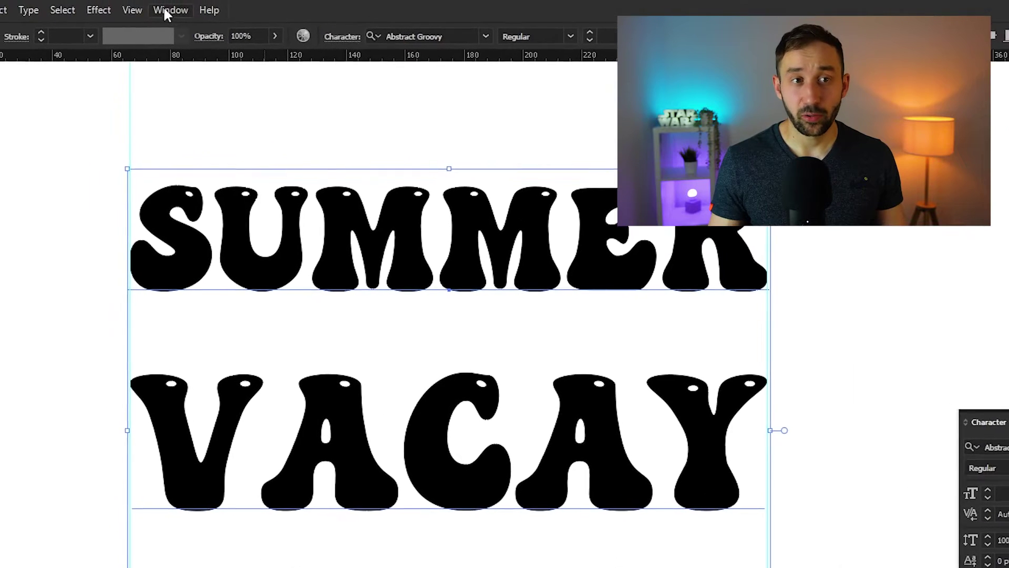
pyautogui.click(165, 10)
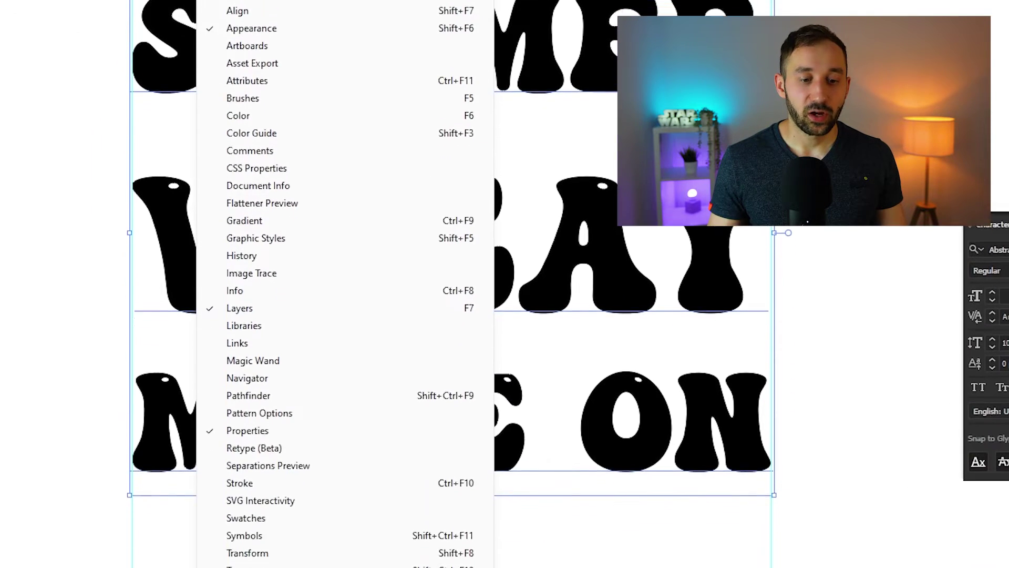
pyautogui.moveTo(253, 509)
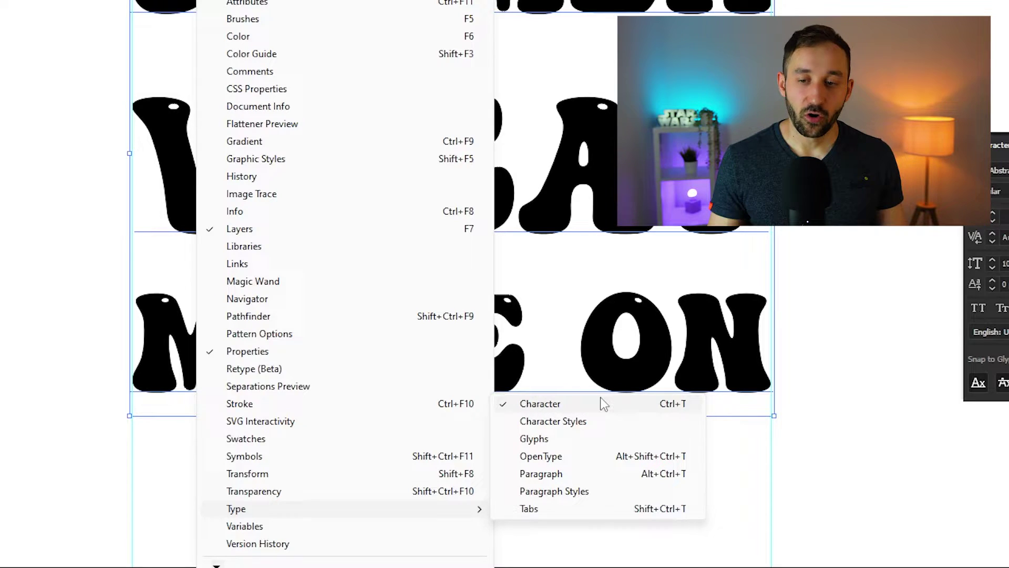
pyautogui.click(994, 158)
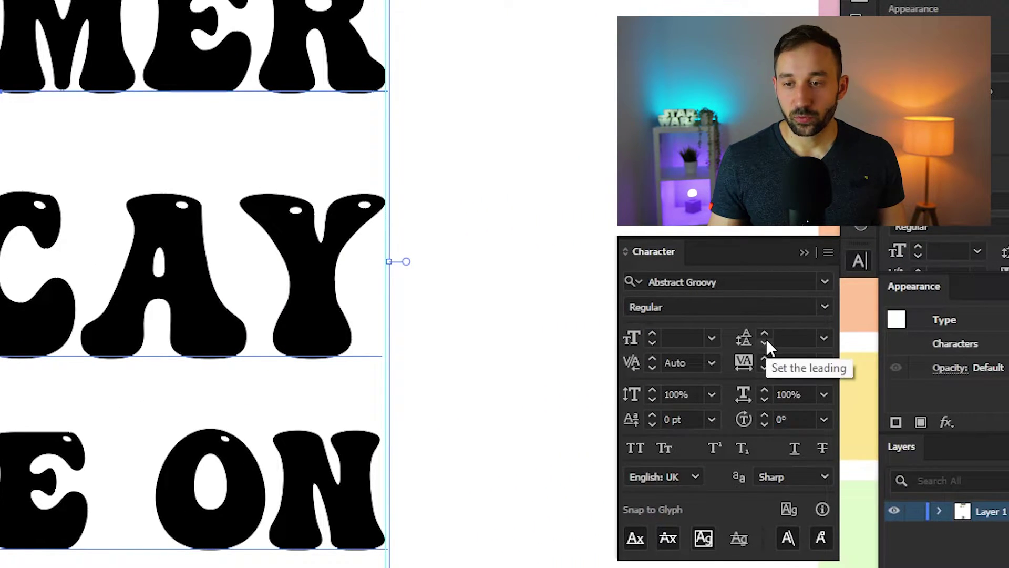
pyautogui.click(763, 340)
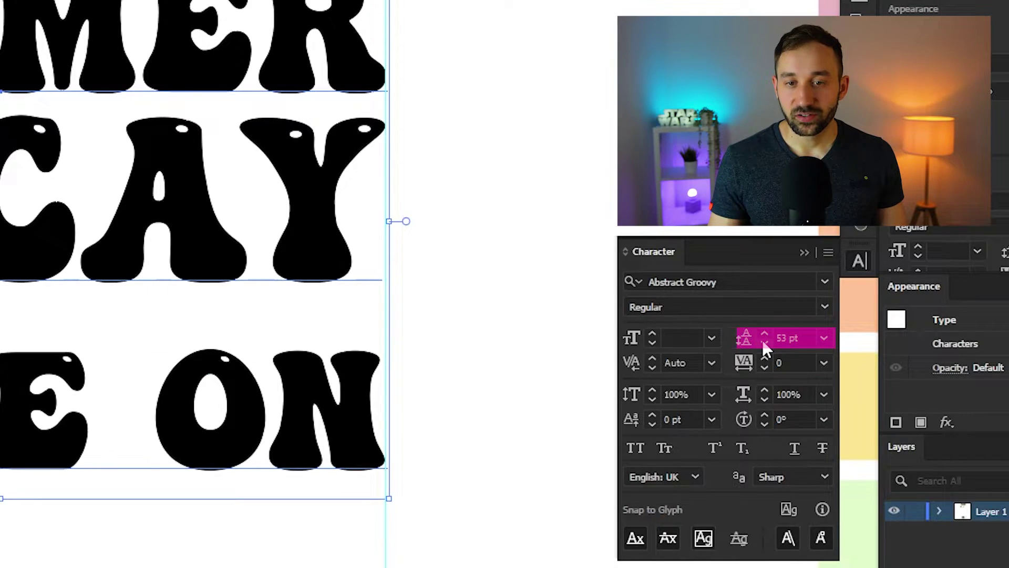
pyautogui.click(764, 340)
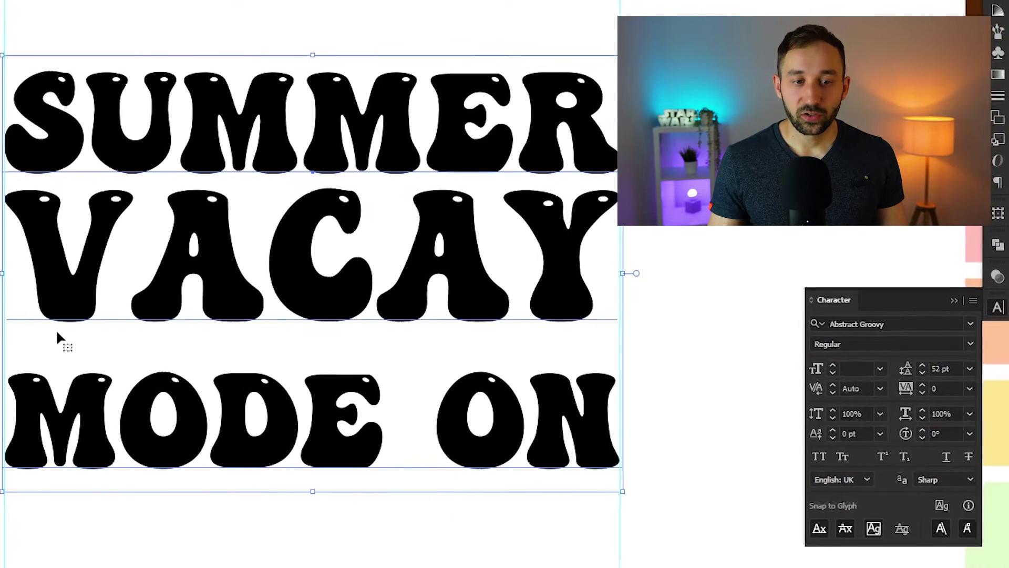
# Reduce the leading of the MODE ON line below 46 pt so it sits close beneath VACAY
pyautogui.click(47, 340)
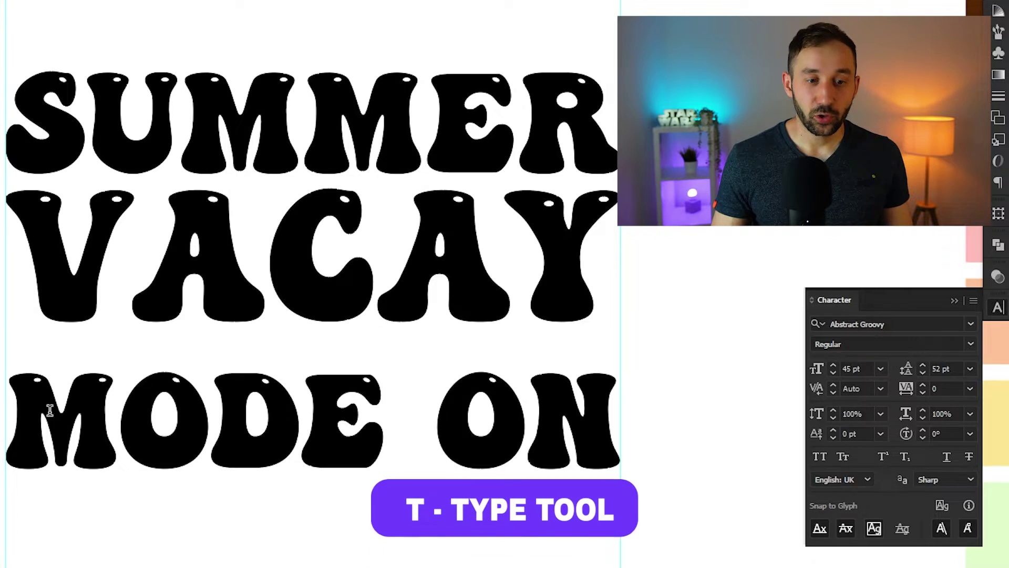
pyautogui.moveTo(8, 415); pyautogui.dragTo(574, 417)
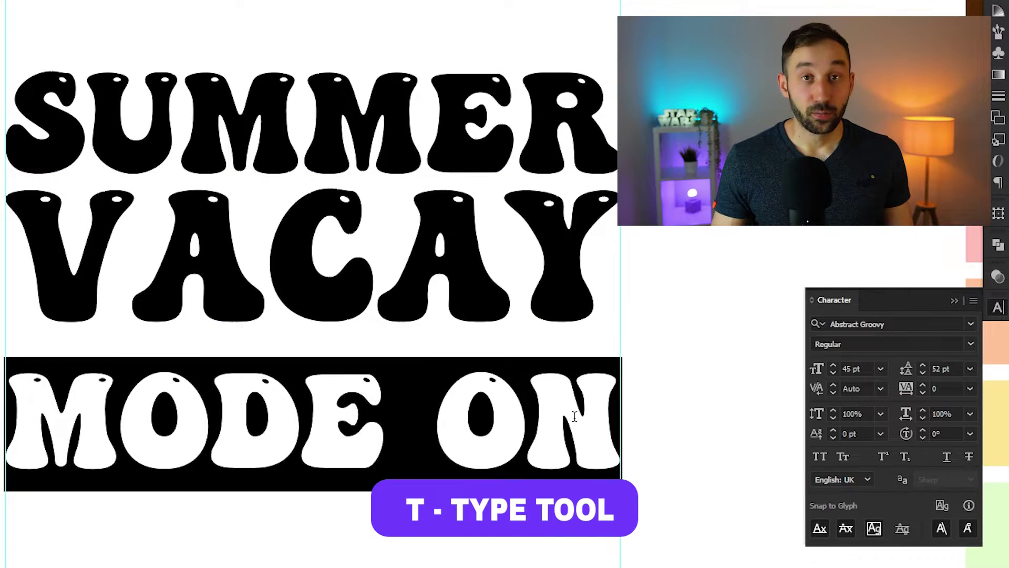
pyautogui.click(923, 373)
pyautogui.click(923, 372)
pyautogui.click(923, 372)
pyautogui.click(923, 372)
pyautogui.click(923, 372)
pyautogui.click(923, 373)
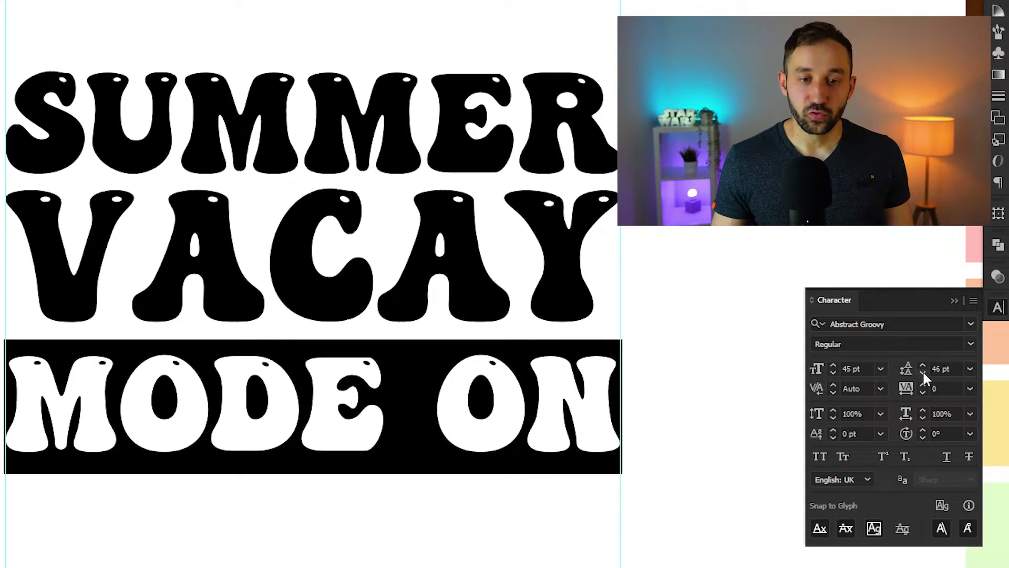
pyautogui.click(923, 373)
pyautogui.click(922, 372)
pyautogui.press('Escape')
pyautogui.scroll(-1, 515, 243)
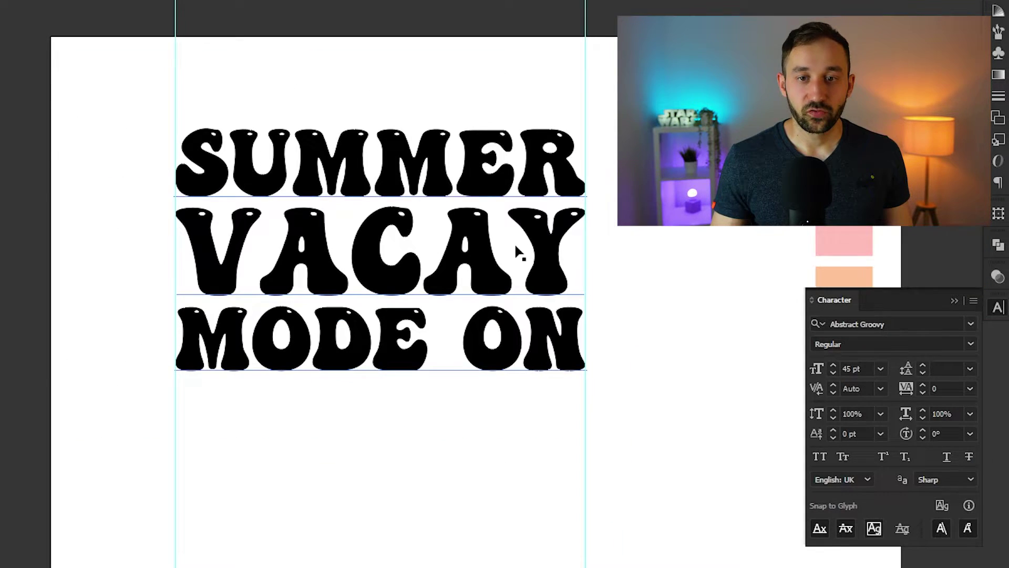
# Sample the lilac-pink palette square with the Eyedropper and copy its hex code DDB6C1
pyautogui.scroll(2, 549, 242)
pyautogui.moveTo(411, 223); pyautogui.dragTo(465, 224)
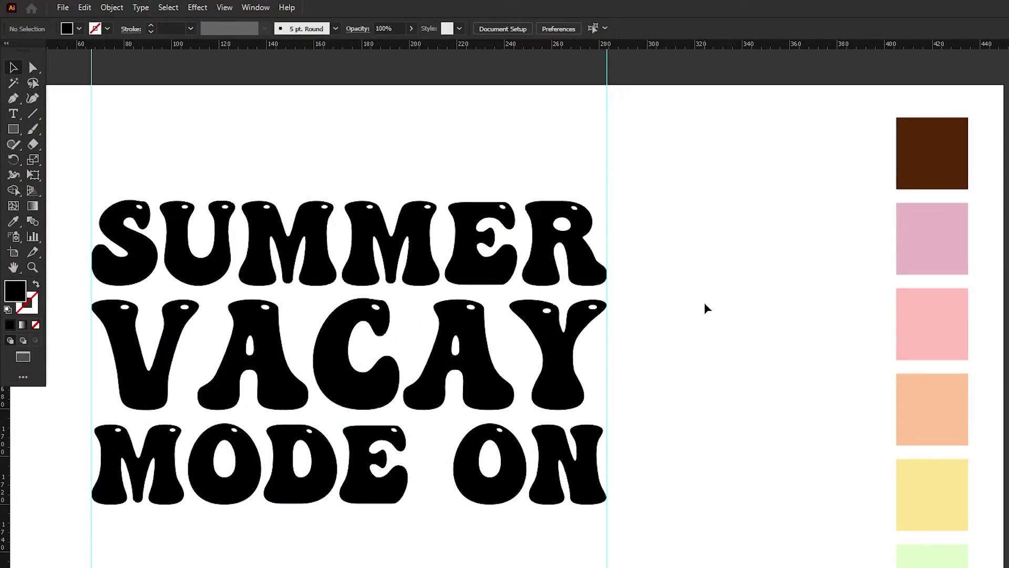
pyautogui.press('i')
pyautogui.click(937, 221)
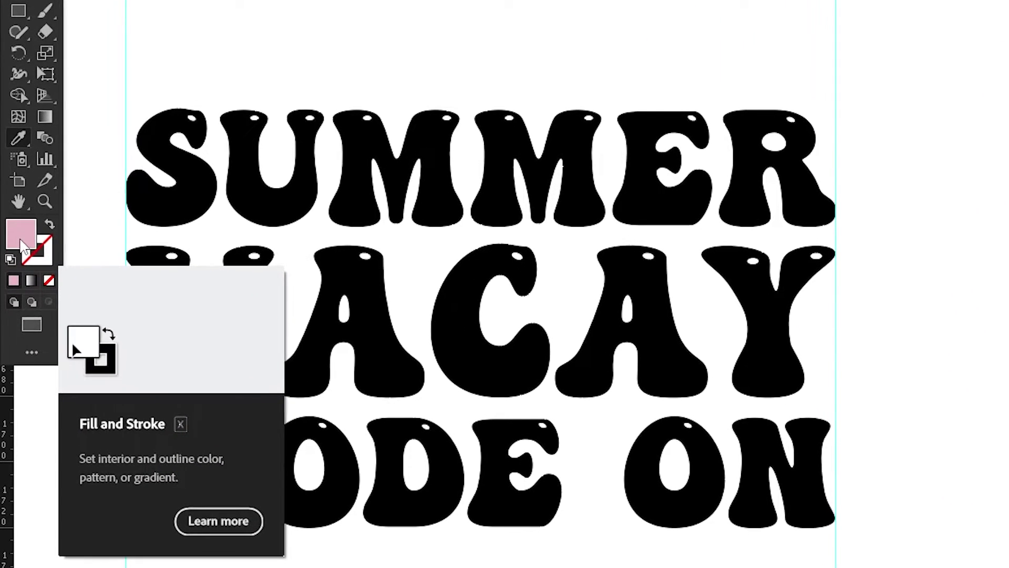
pyautogui.doubleClick(21, 244)
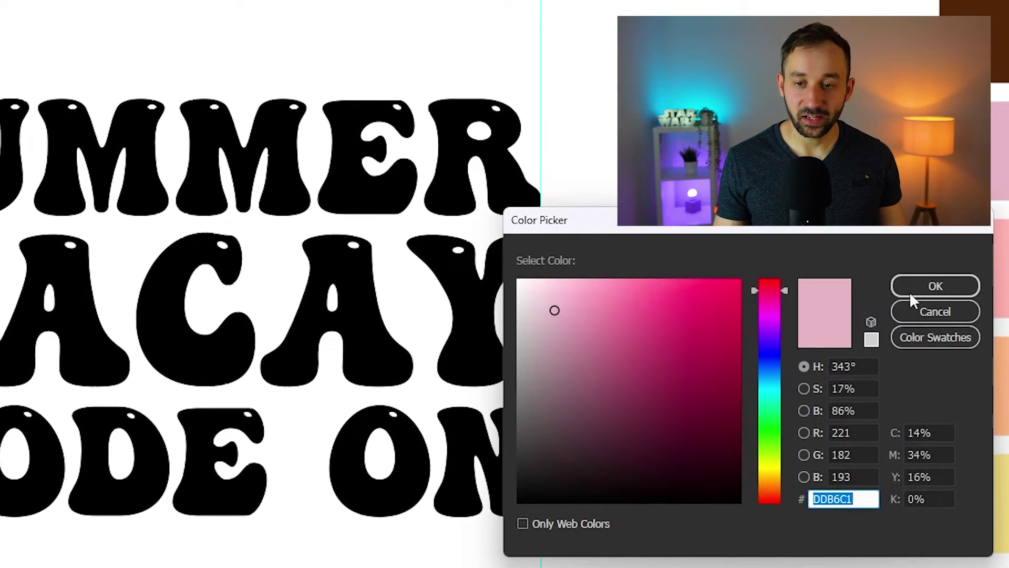
pyautogui.click(957, 288)
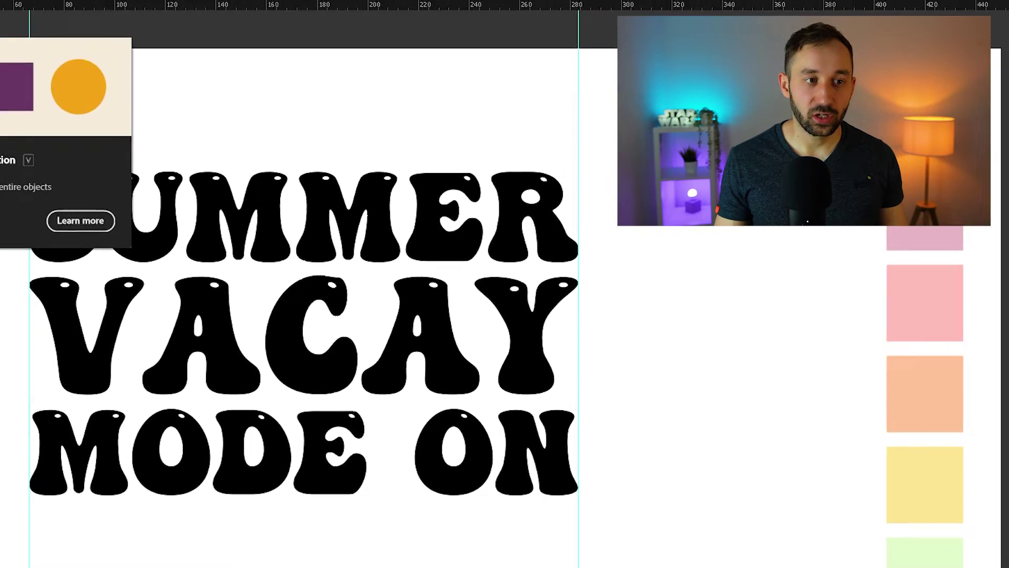
# Set the fill of the letter U in SUMMER to hex DDB6C1
pyautogui.click(14, 114)
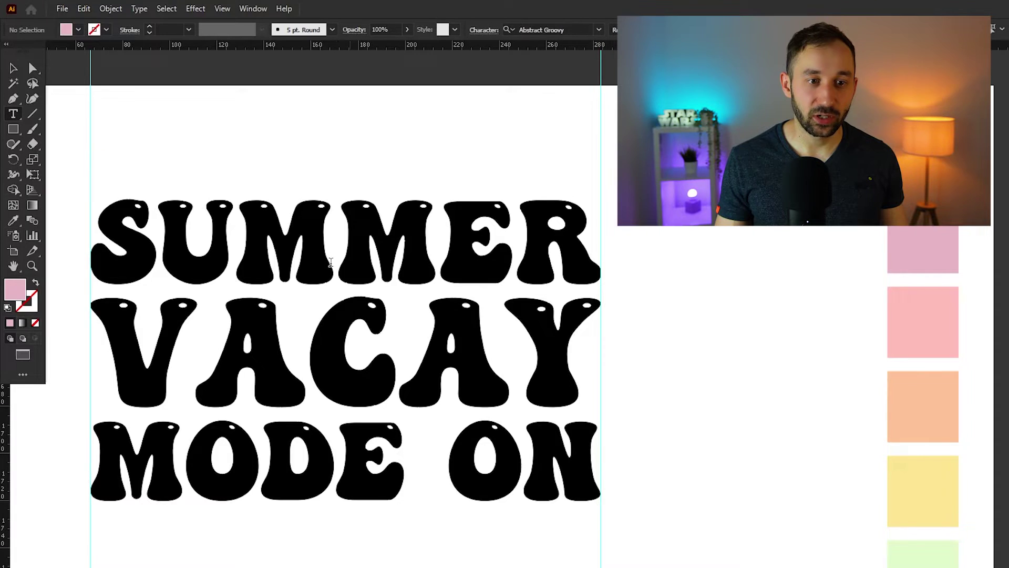
pyautogui.moveTo(237, 236); pyautogui.dragTo(335, 236)
pyautogui.moveTo(316, 329); pyautogui.dragTo(392, 334)
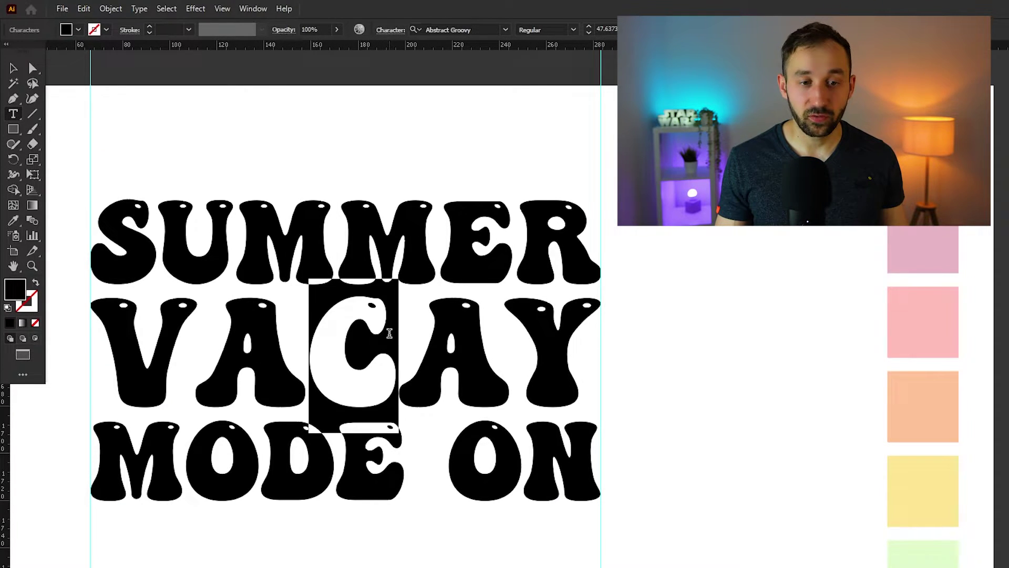
pyautogui.moveTo(119, 476); pyautogui.dragTo(181, 476)
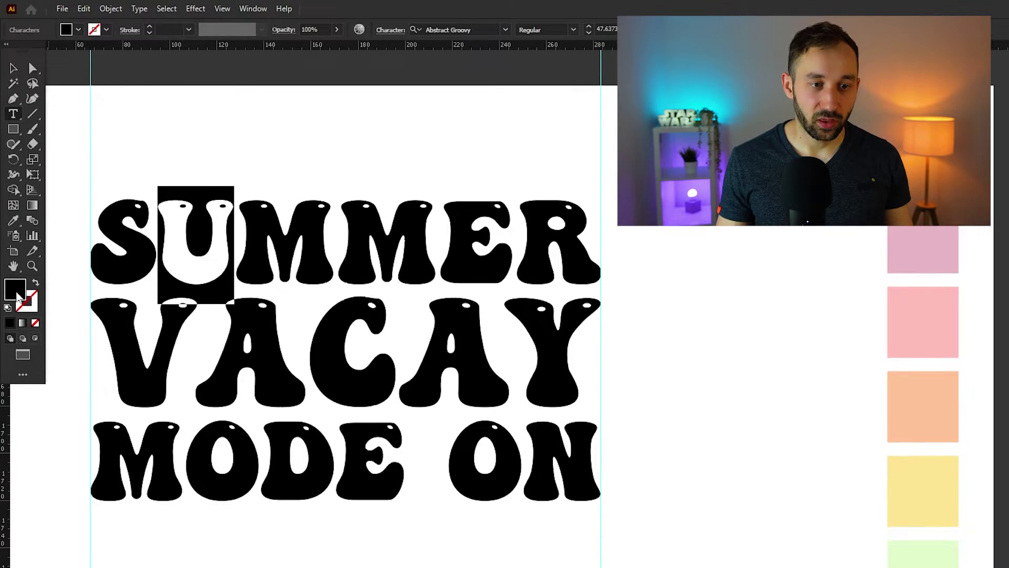
pyautogui.doubleClick(15, 291)
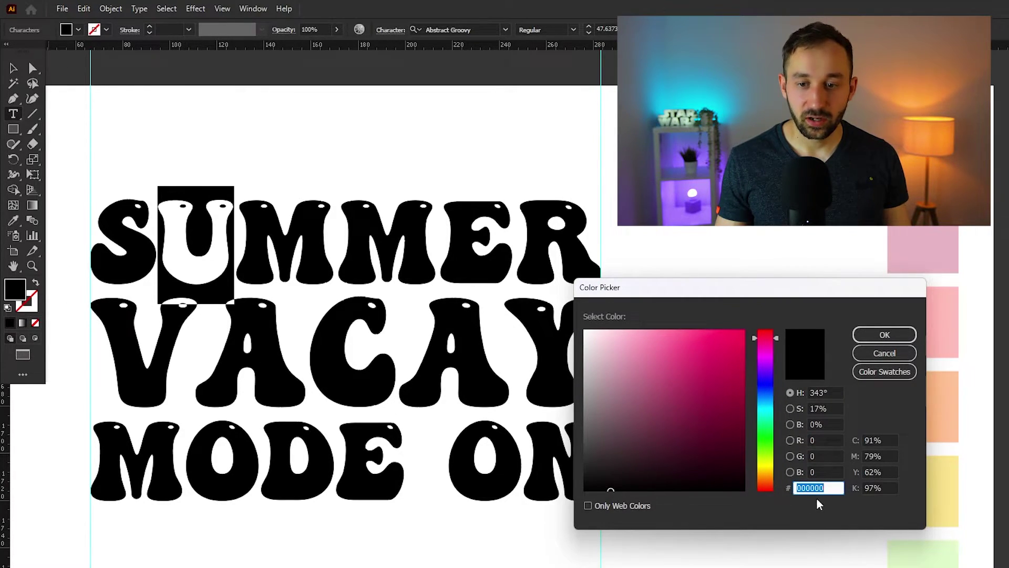
pyautogui.moveTo(803, 305); pyautogui.dragTo(747, 324)
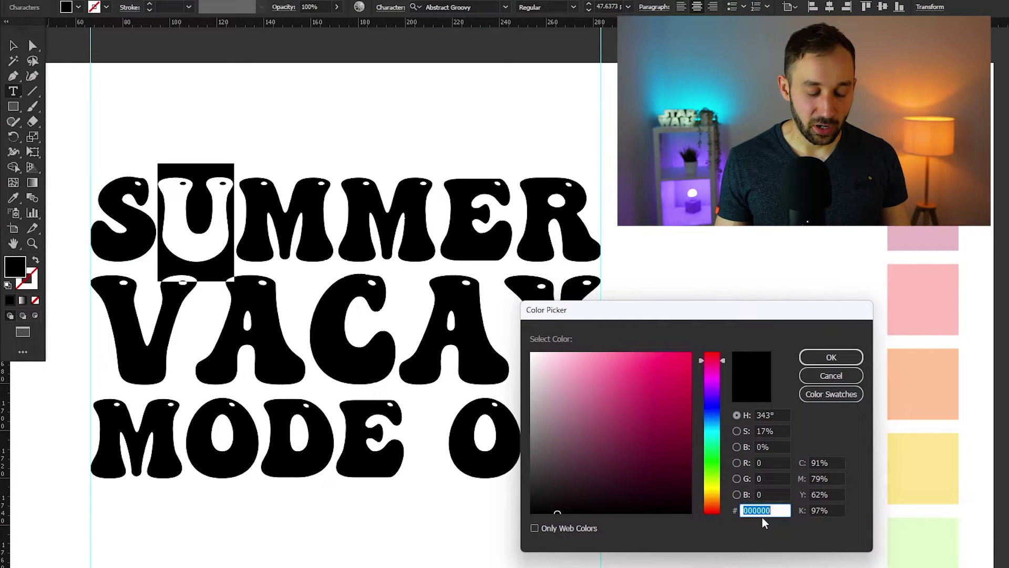
pyautogui.write('DDB6C1')
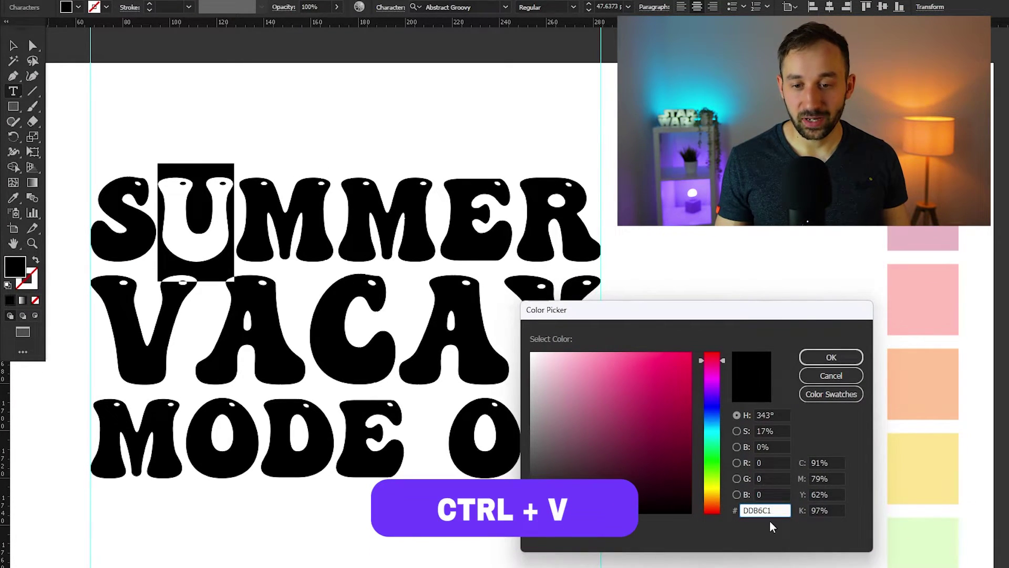
pyautogui.click(824, 360)
pyautogui.click(377, 295)
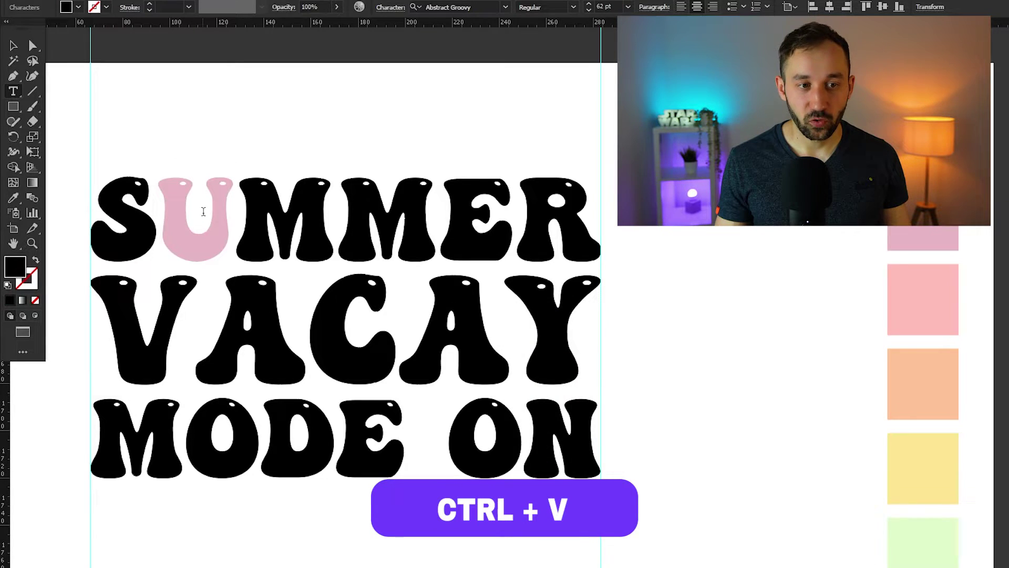
# Set the fill of the second A in VACAY to hex DDB6C1
pyautogui.moveTo(449, 320); pyautogui.dragTo(484, 317)
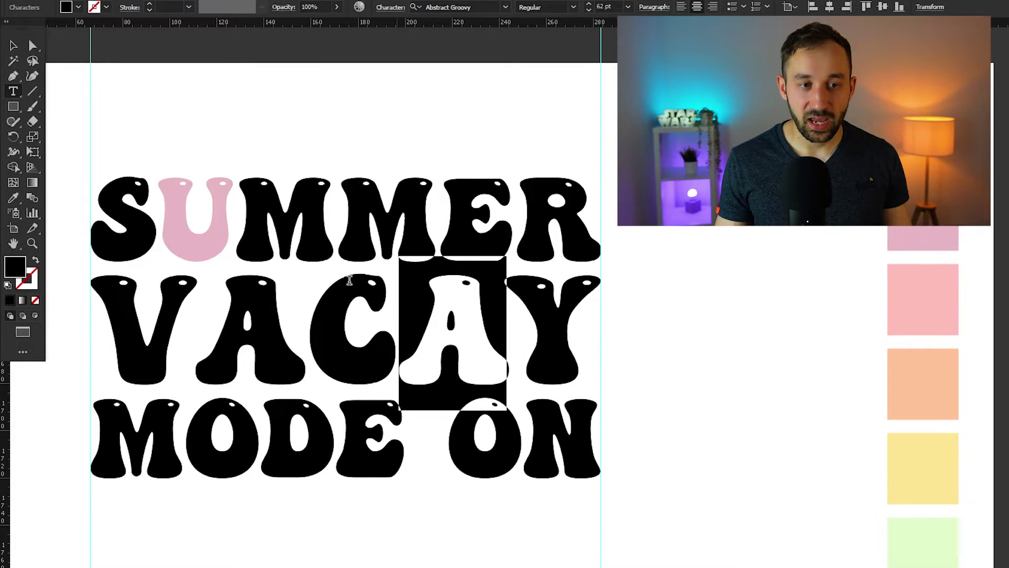
pyautogui.doubleClick(16, 273)
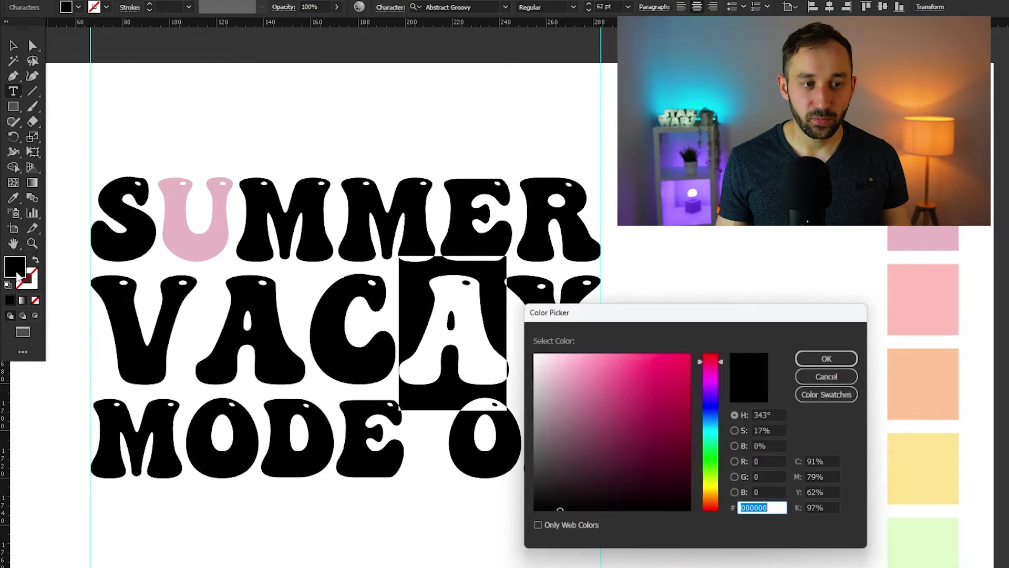
pyautogui.write('DDB6C1')
pyautogui.press('Return')
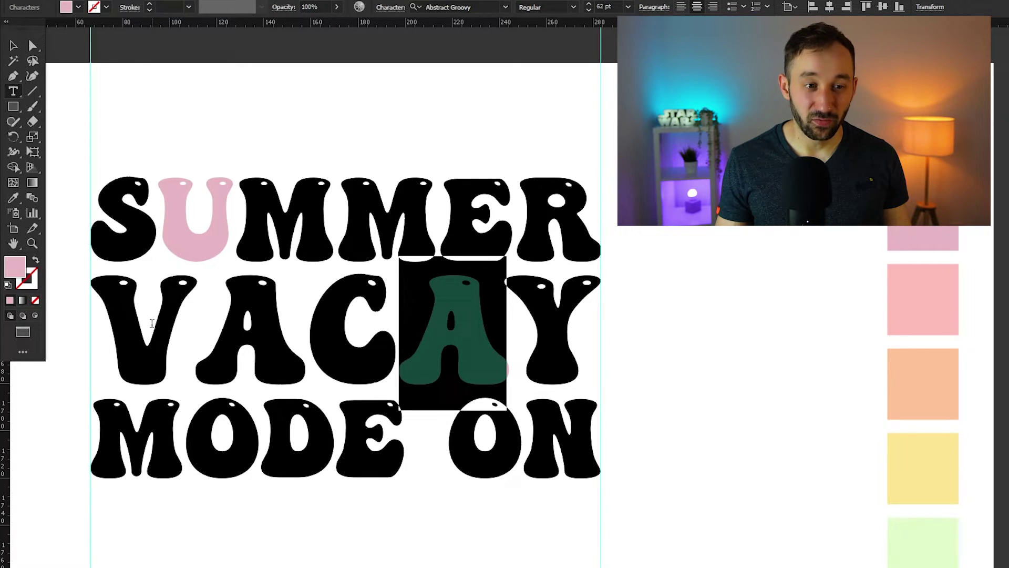
# Set the fill of the letter D in MODE to hex DDB6C1, and deselect the text
pyautogui.moveTo(255, 455); pyautogui.dragTo(332, 454)
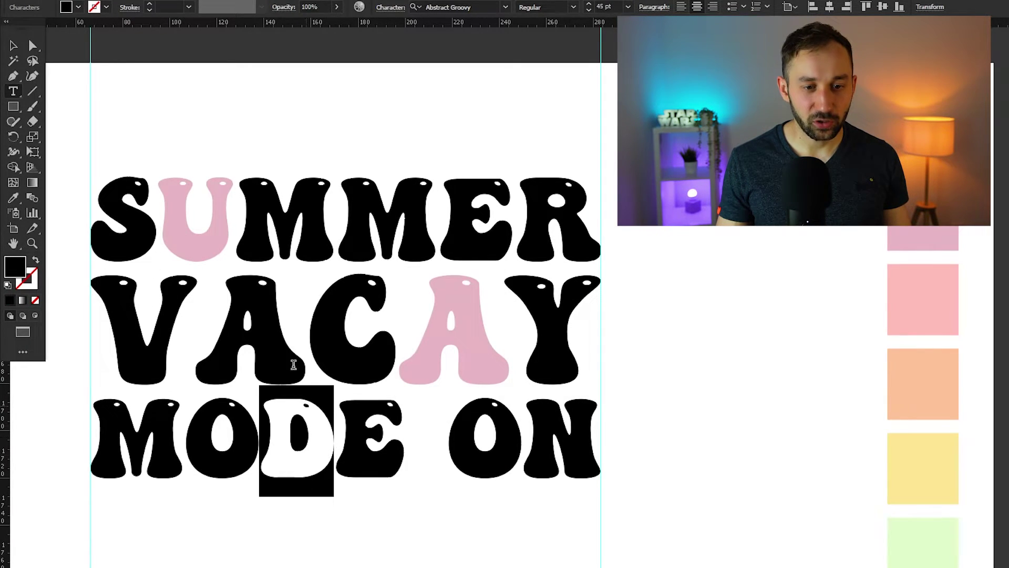
pyautogui.doubleClick(16, 269)
pyautogui.hotkey('ctrl', 'v')
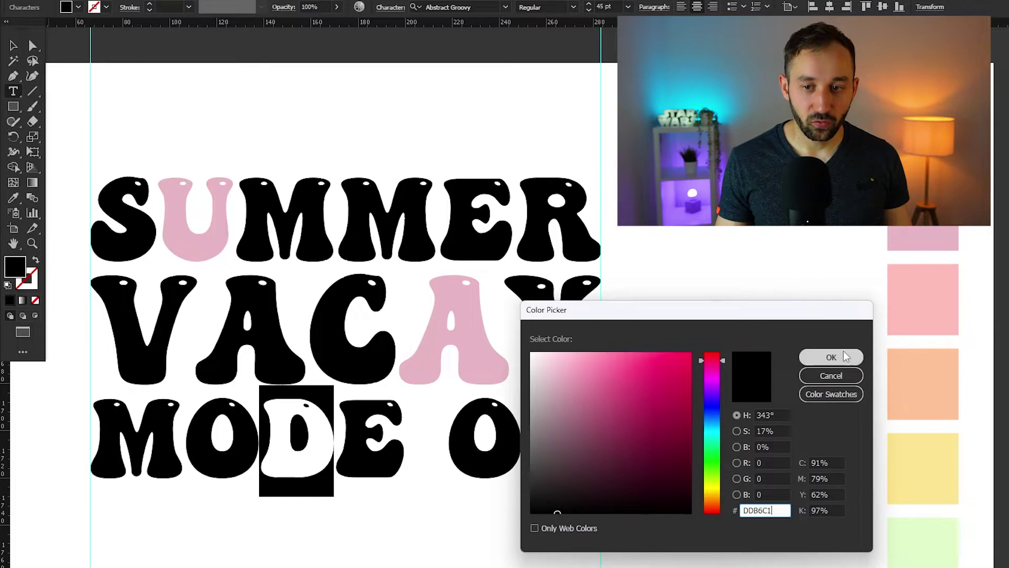
pyautogui.press('Return')
pyautogui.click(13, 46)
pyautogui.click(436, 159)
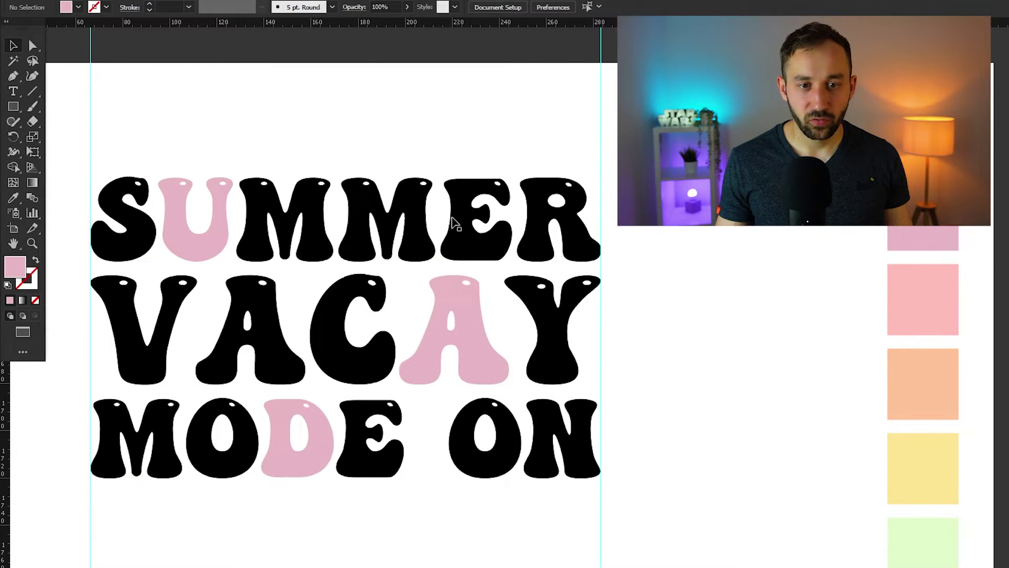
# Recolour the remaining black letters in a mix of the pink, orange, yellow, light green and teal palette colours
pyautogui.click(940, 305)
pyautogui.moveTo(837, 379); pyautogui.dragTo(827, 336)
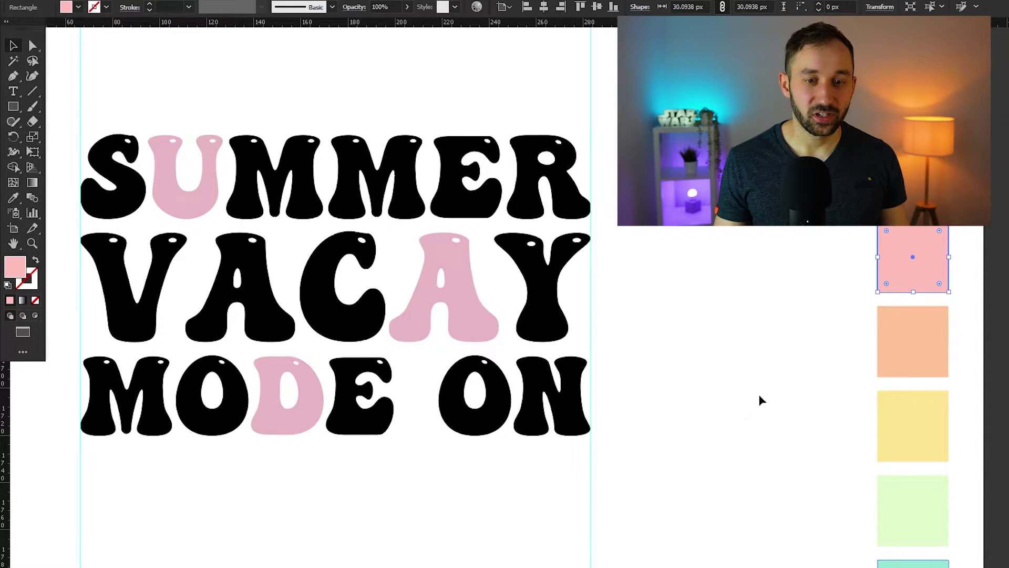
pyautogui.hscroll(-1, 762, 401)
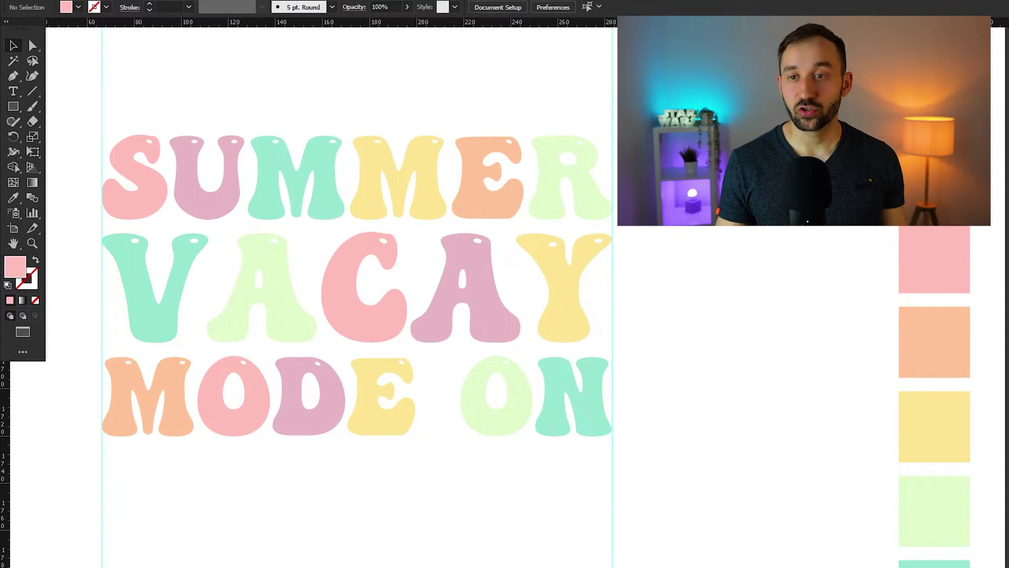
# Take the fill colour of the dark brown palette square and copy its hex code 542708
pyautogui.click(934, 176)
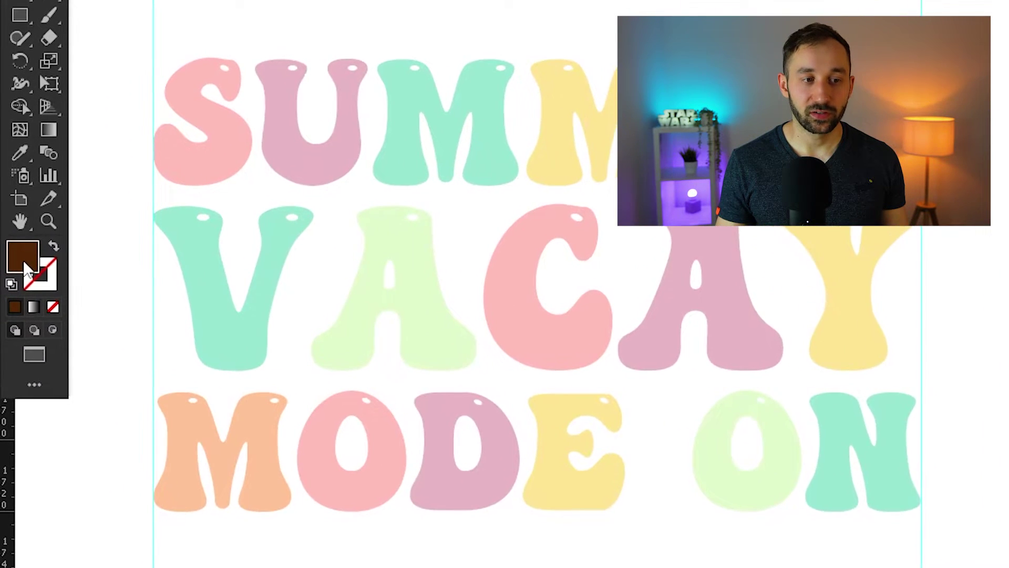
pyautogui.doubleClick(23, 256)
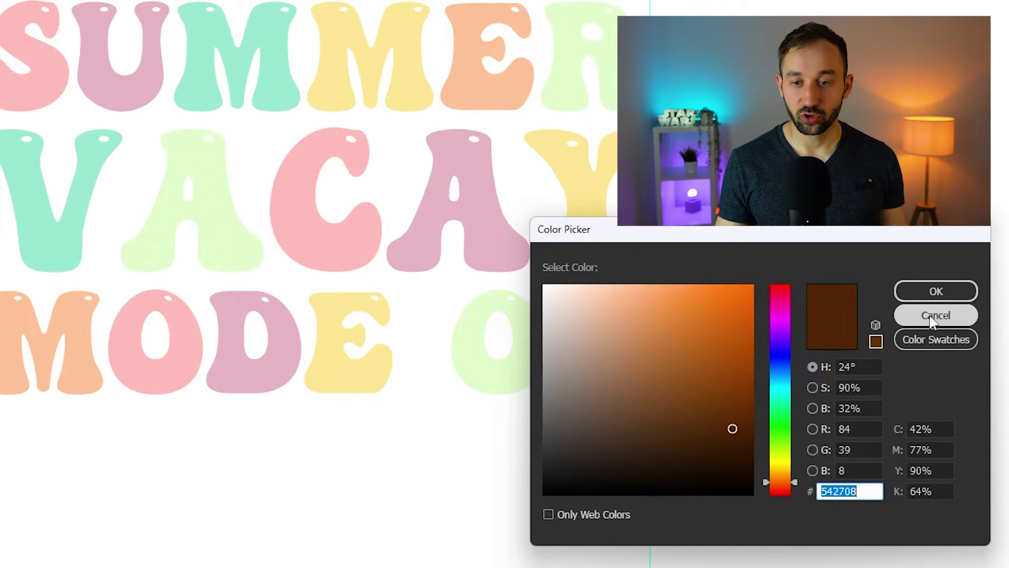
pyautogui.click(937, 293)
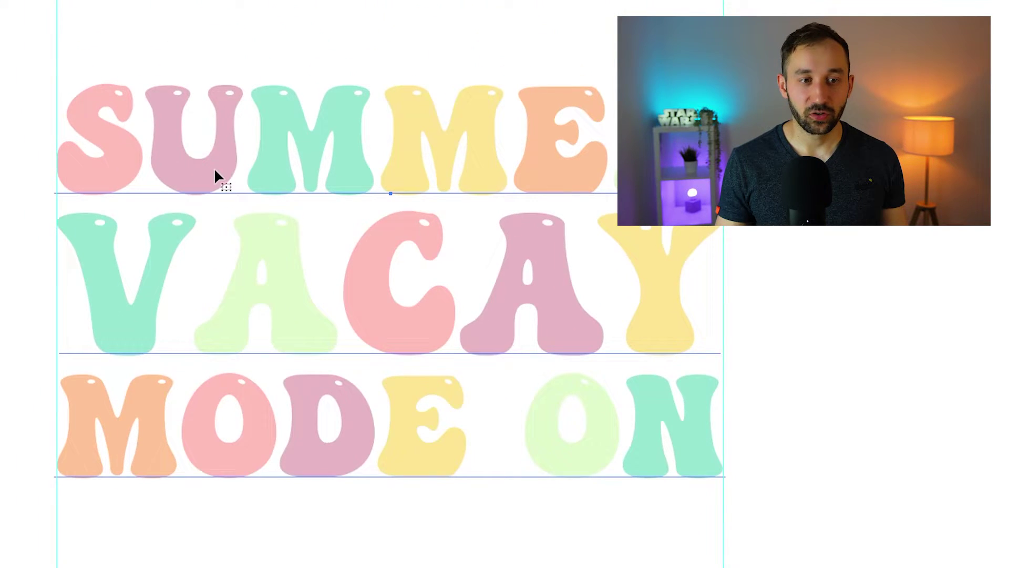
# Select the whole multicoloured text block and add a new 1 px stroke to its appearance
pyautogui.click(214, 168)
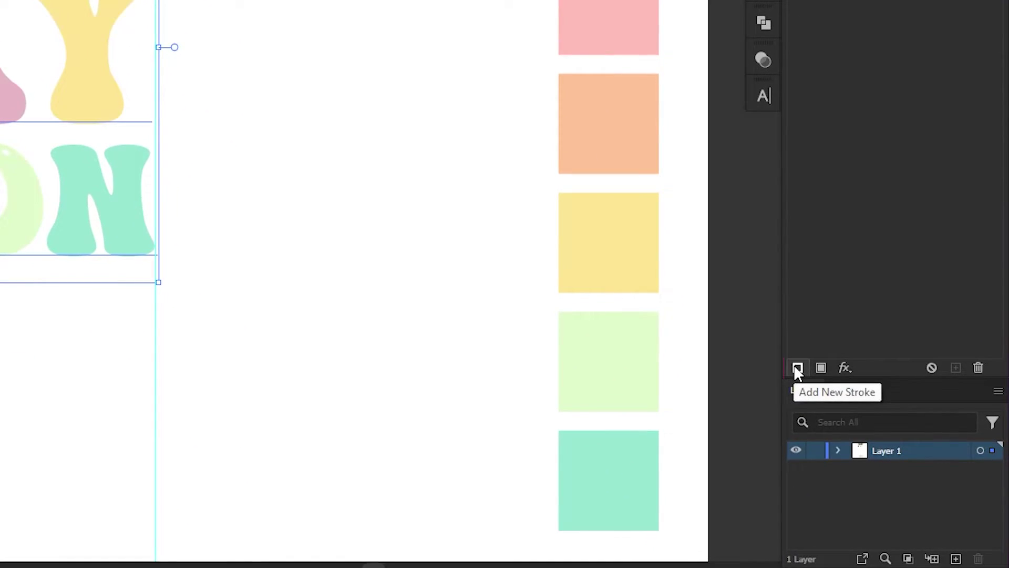
pyautogui.click(798, 368)
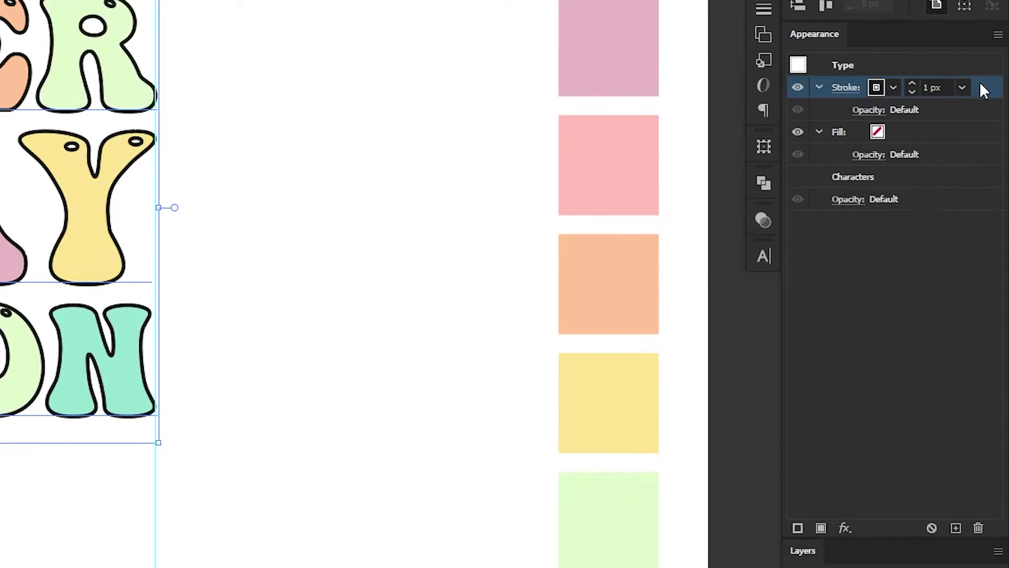
# Move the text block's stroke below its characters in the appearance stack and set the stroke colour to hex 542708
pyautogui.moveTo(981, 85)
pyautogui.mouseDown()
pyautogui.moveTo(956, 144)
pyautogui.moveTo(883, 196)
pyautogui.moveTo(891, 191)
pyautogui.mouseUp()
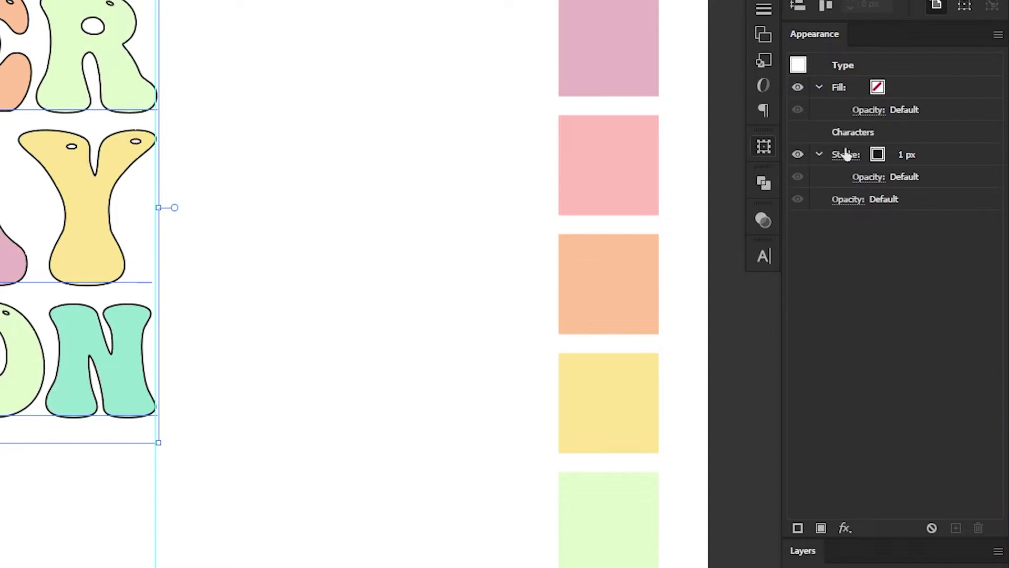
pyautogui.click(875, 155)
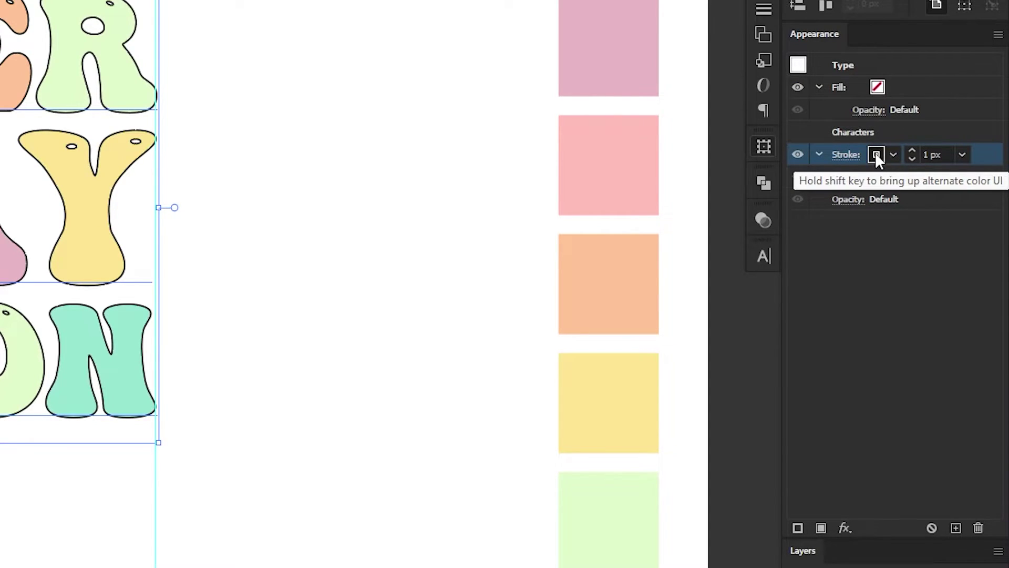
pyautogui.click(875, 154)
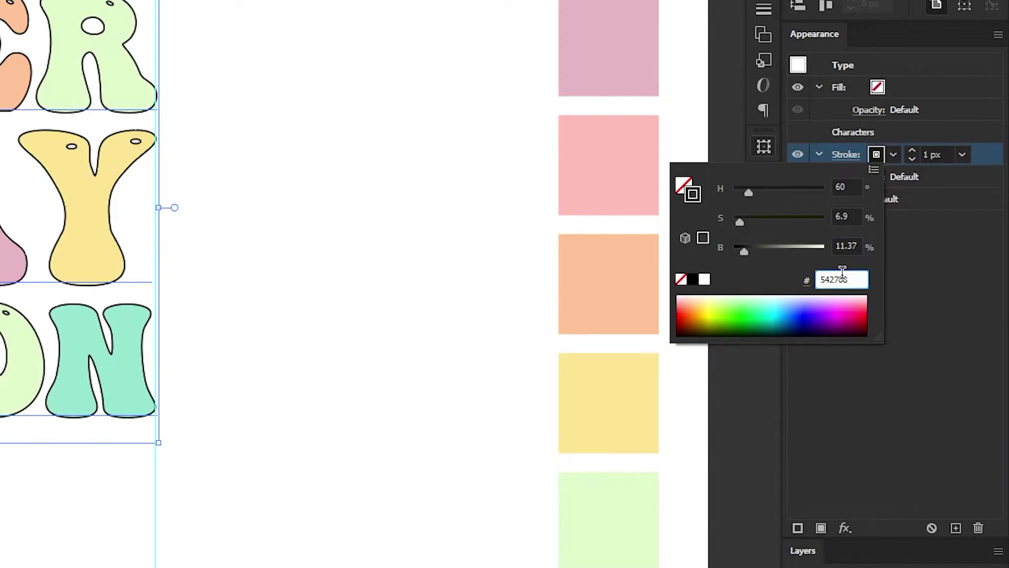
pyautogui.write('542700')
pyautogui.press('Return')
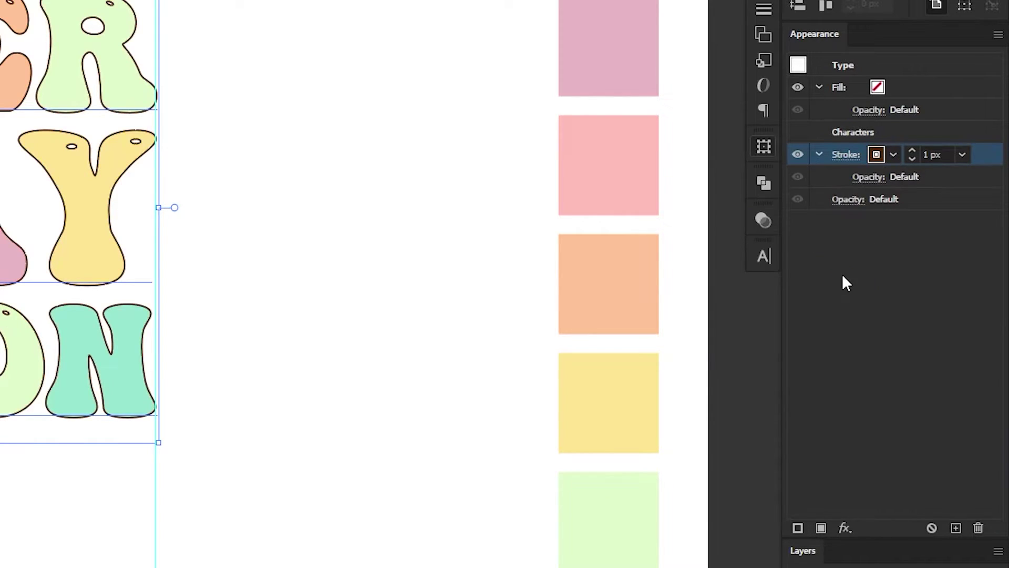
# Increase the weight of the text block's brown stroke to 4 px
pyautogui.click(911, 150)
pyautogui.click(911, 150)
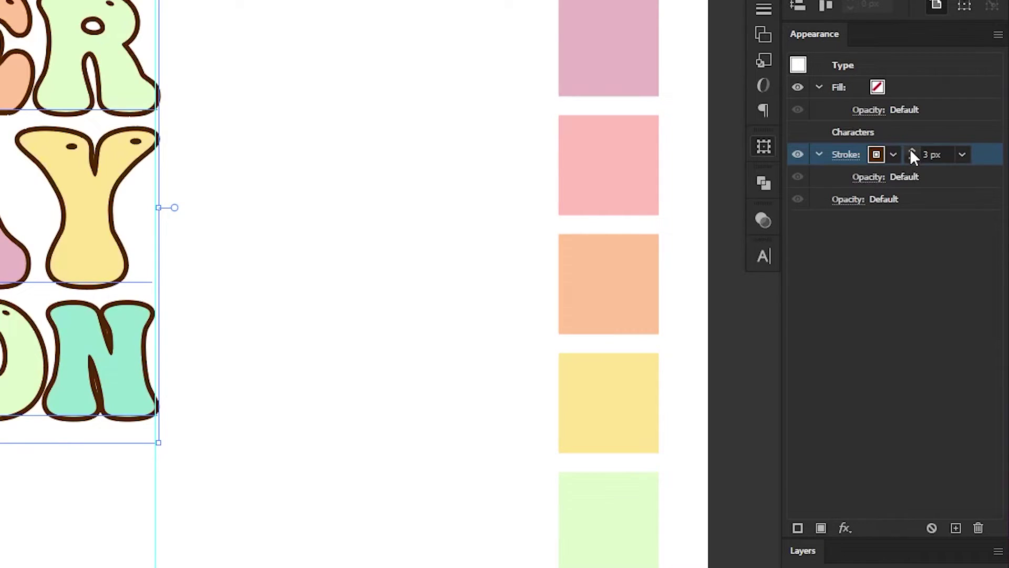
pyautogui.click(911, 151)
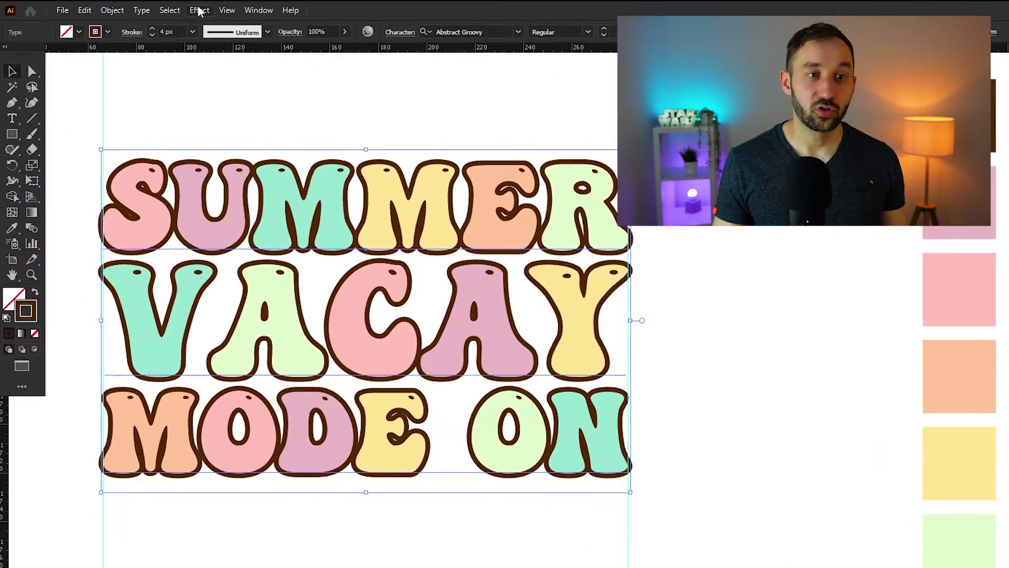
# Apply a Transform effect to the brown stroke that moves it 1 px horizontally and 1 px vertically
pyautogui.click(198, 11)
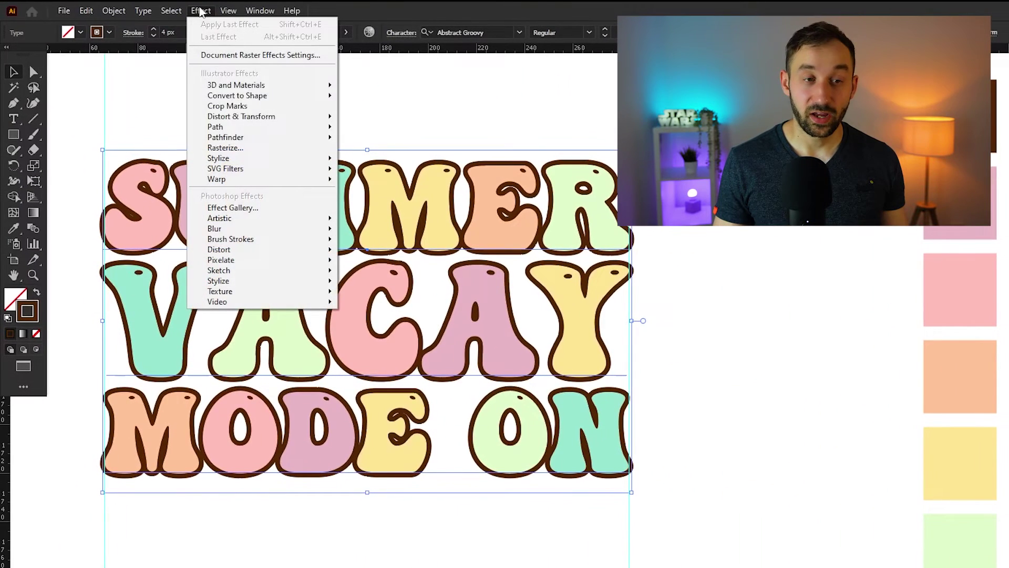
pyautogui.moveTo(245, 121)
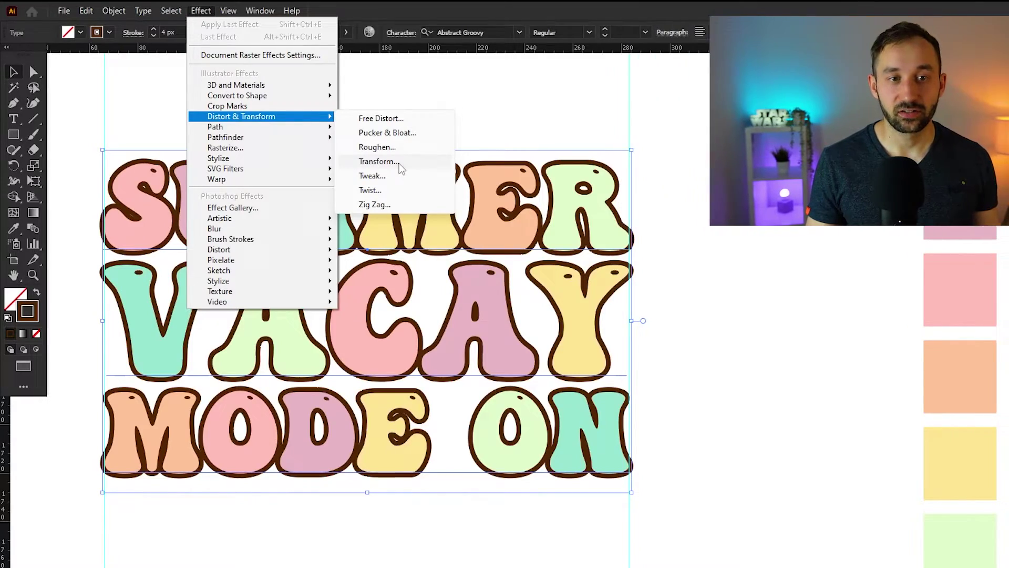
pyautogui.click(379, 161)
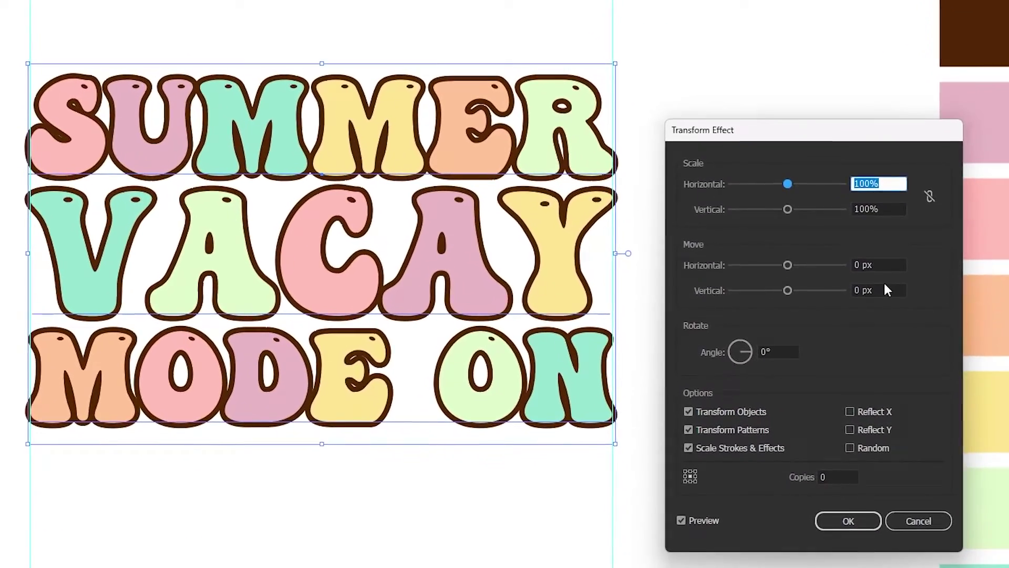
pyautogui.click(879, 254)
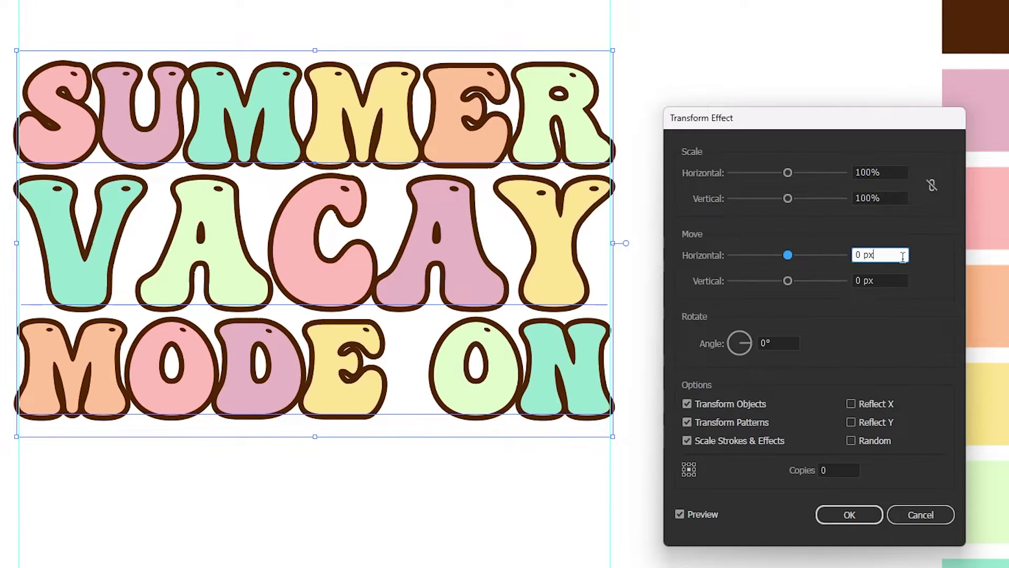
pyautogui.press('Up')
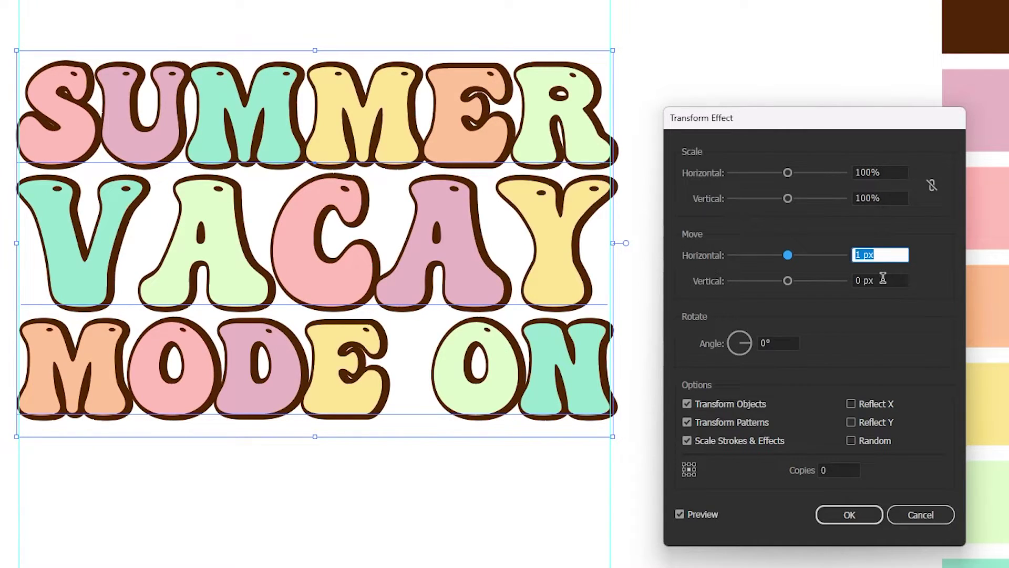
pyautogui.click(884, 279)
pyautogui.press('Up')
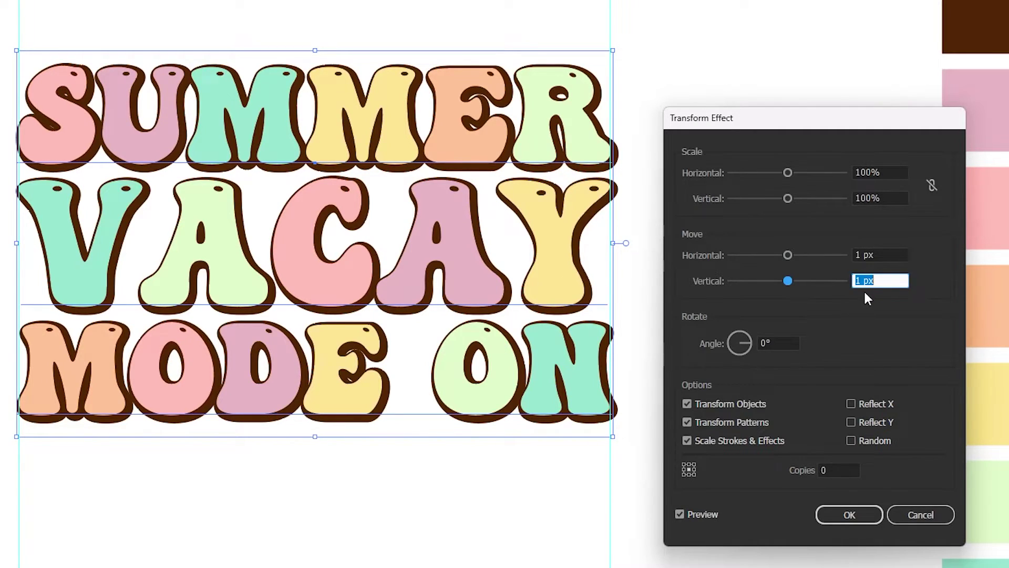
pyautogui.click(846, 513)
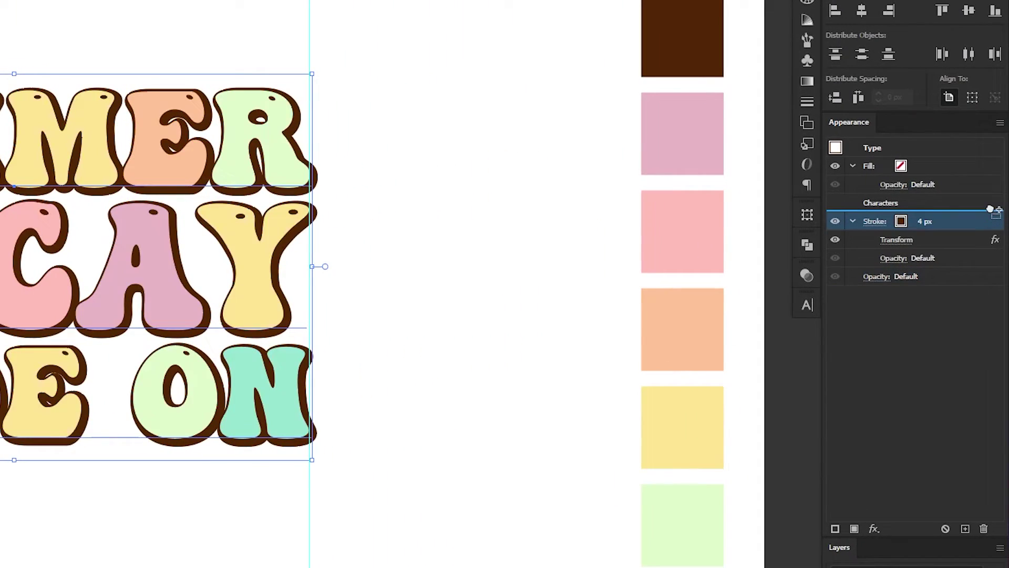
# Duplicate the 4 px brown stroke, and on the upper copy hide the Transform effect and set the weight to 2 px
pyautogui.moveTo(988, 208); pyautogui.dragTo(990, 210)
pyautogui.click(836, 240)
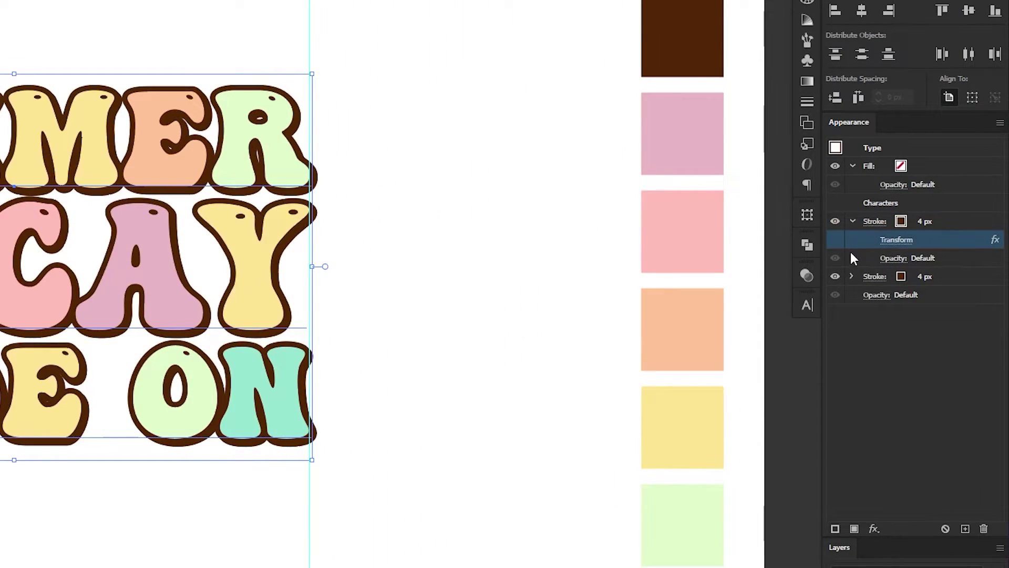
pyautogui.click(925, 223)
pyautogui.click(930, 226)
pyautogui.click(929, 226)
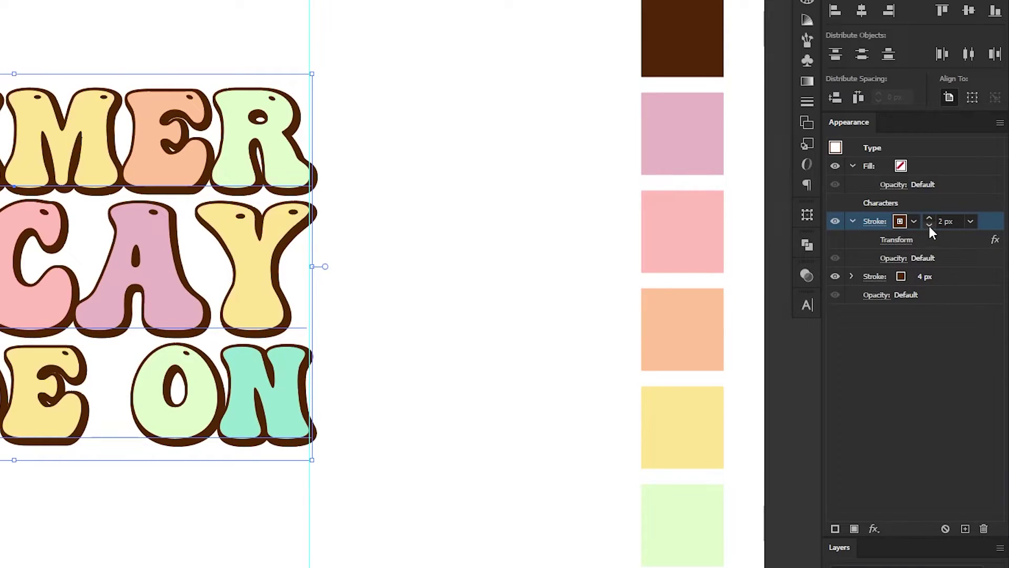
# Toggle the visibility of the 2 px stroke and inspect its thin outline around the letters up close
pyautogui.click(464, 199)
pyautogui.click(308, 279)
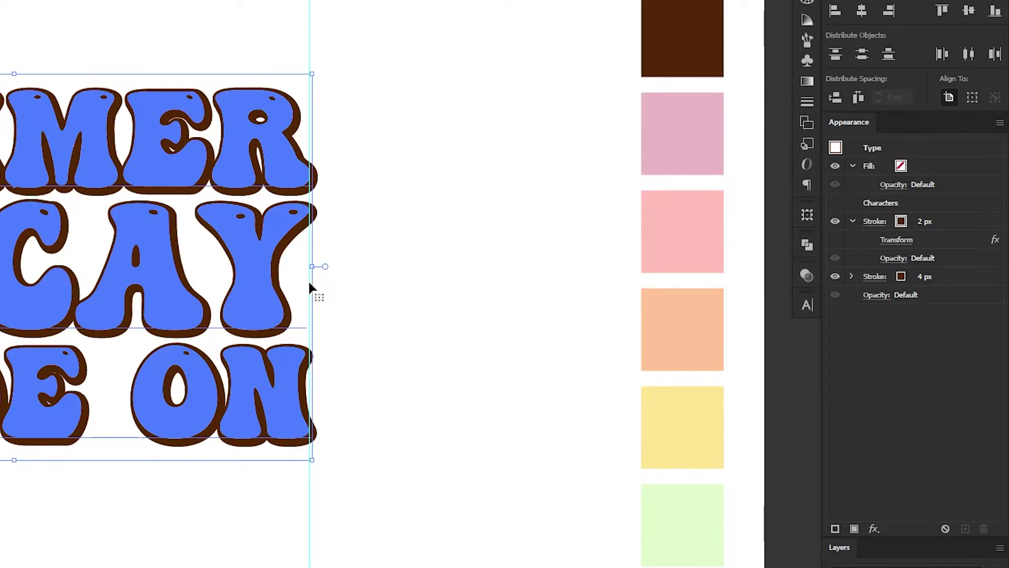
pyautogui.click(833, 220)
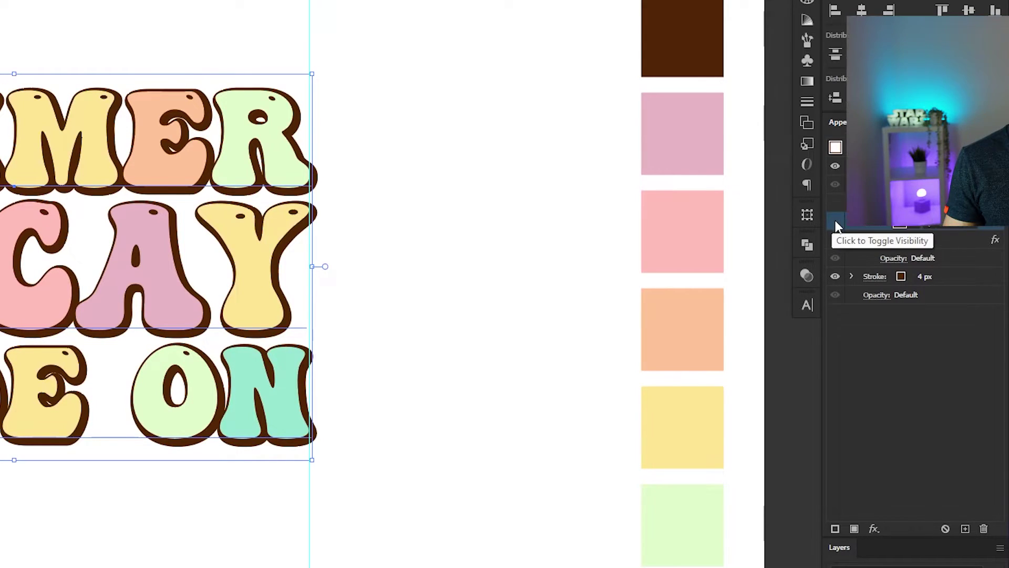
pyautogui.scroll(3, 8, 223)
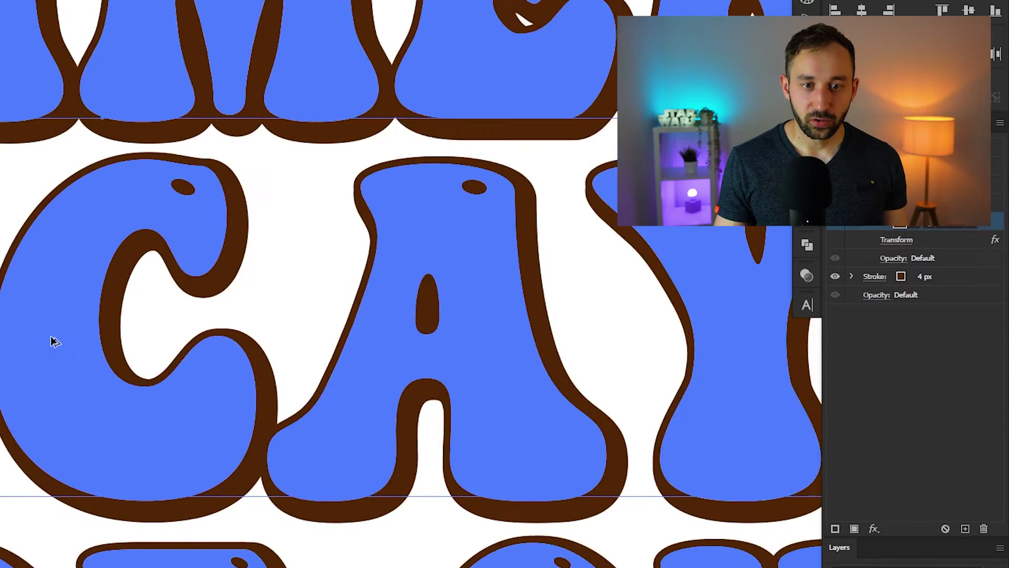
pyautogui.scroll(-2, 54, 335)
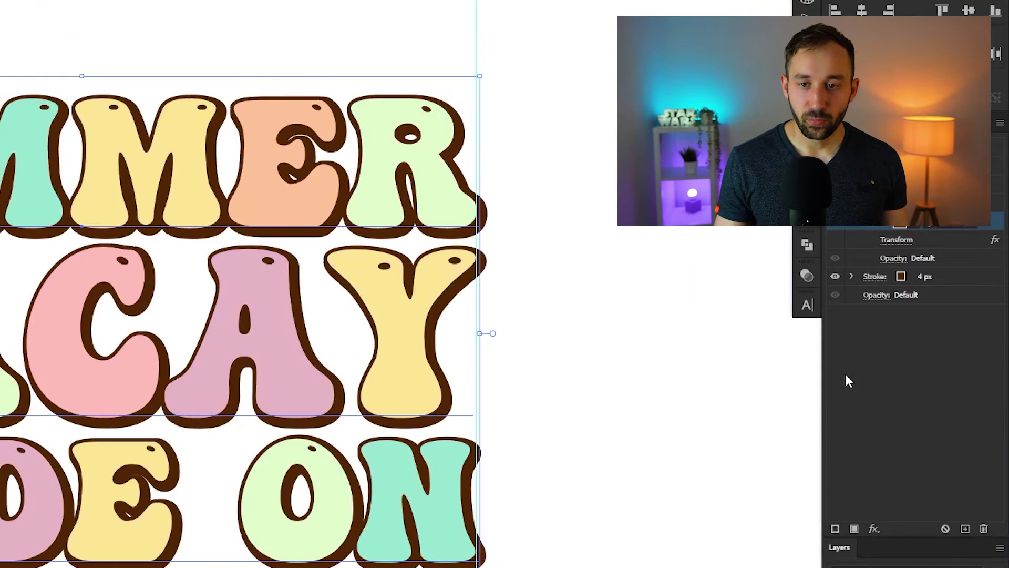
# Edit the Transform effect of the 4 px stroke to move it 2 px horizontally and 2 px vertically
pyautogui.click(852, 277)
pyautogui.click(894, 295)
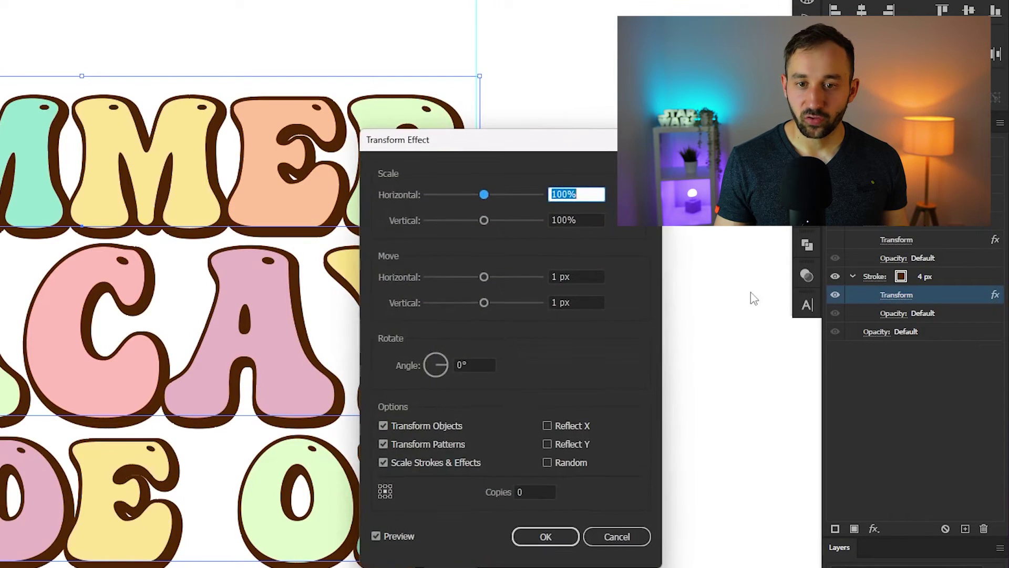
pyautogui.doubleClick(575, 275)
pyautogui.click(580, 302)
pyautogui.press('Up')
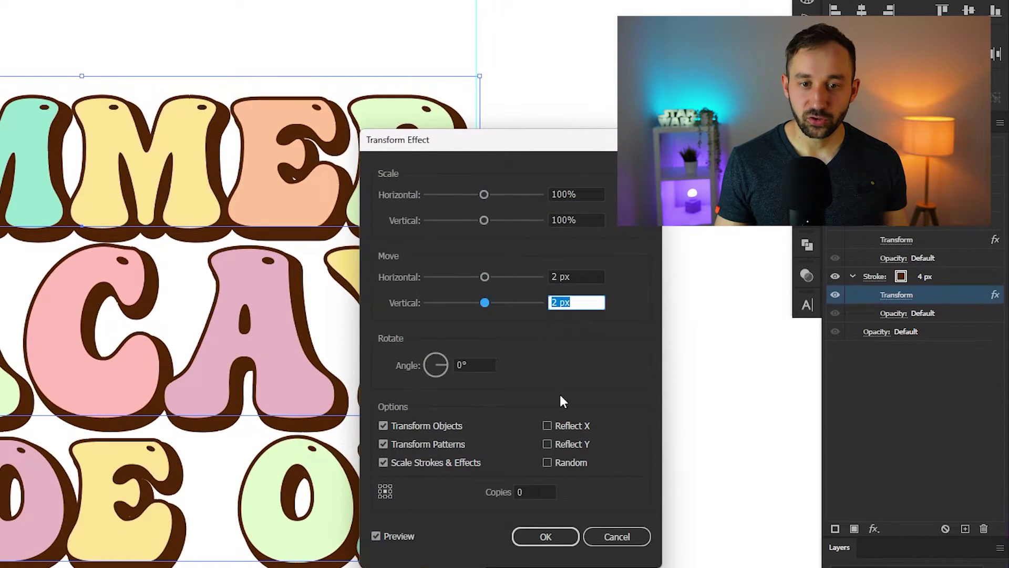
pyautogui.click(563, 538)
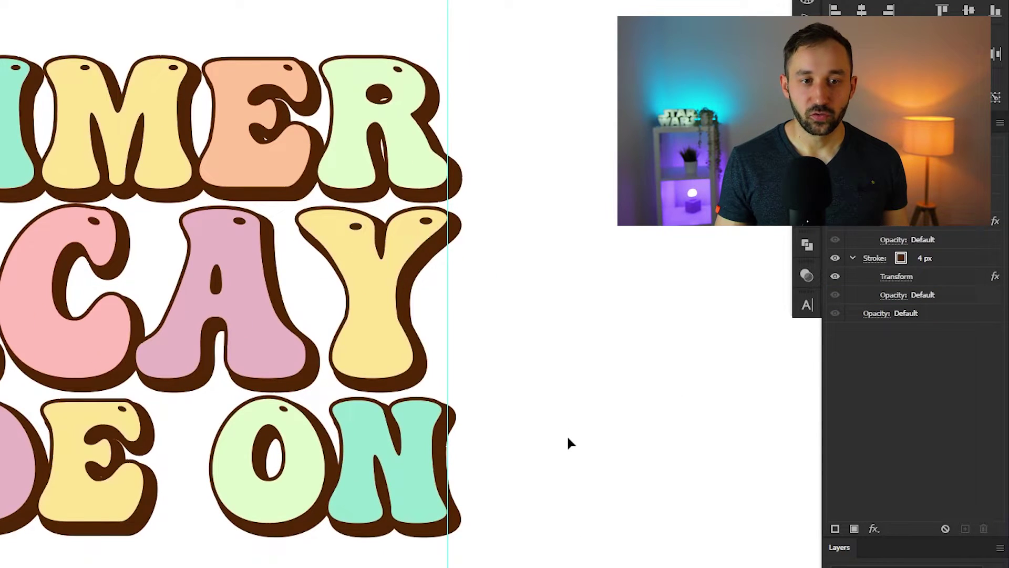
# Examine the combined outline and offset shadow across all three text lines, leaving the text deselected
pyautogui.scroll(-2, 563, 446)
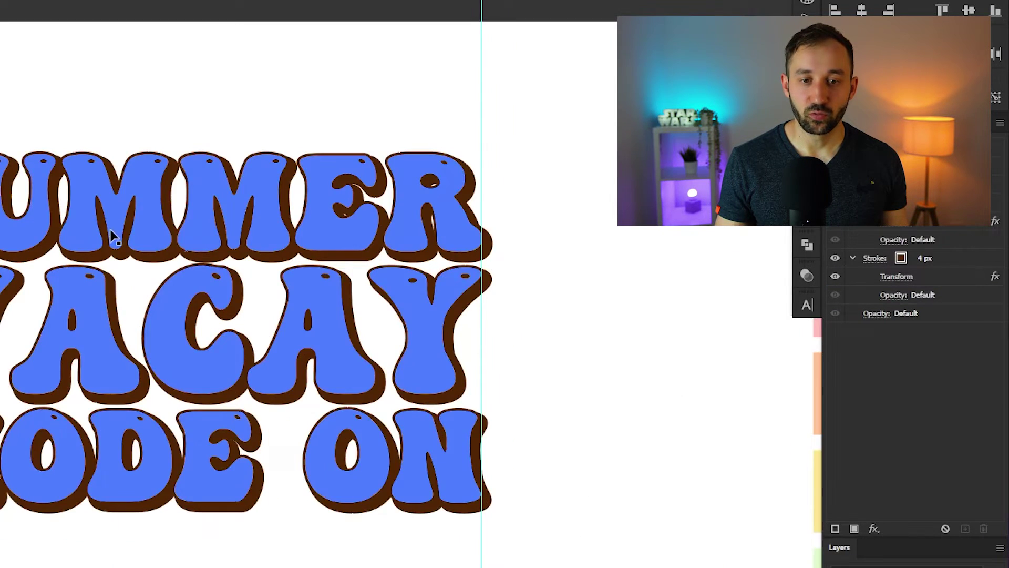
pyautogui.scroll(5, 168, 305)
pyautogui.scroll(-3, 198, 311)
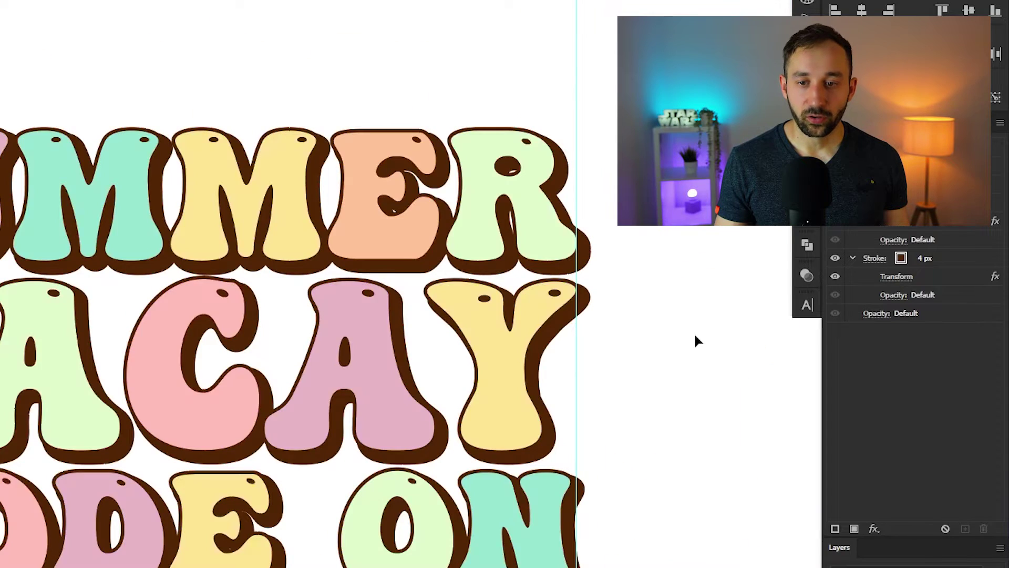
pyautogui.moveTo(694, 332); pyautogui.dragTo(659, 316)
pyautogui.scroll(-2, 659, 315)
pyautogui.scroll(2, 577, 291)
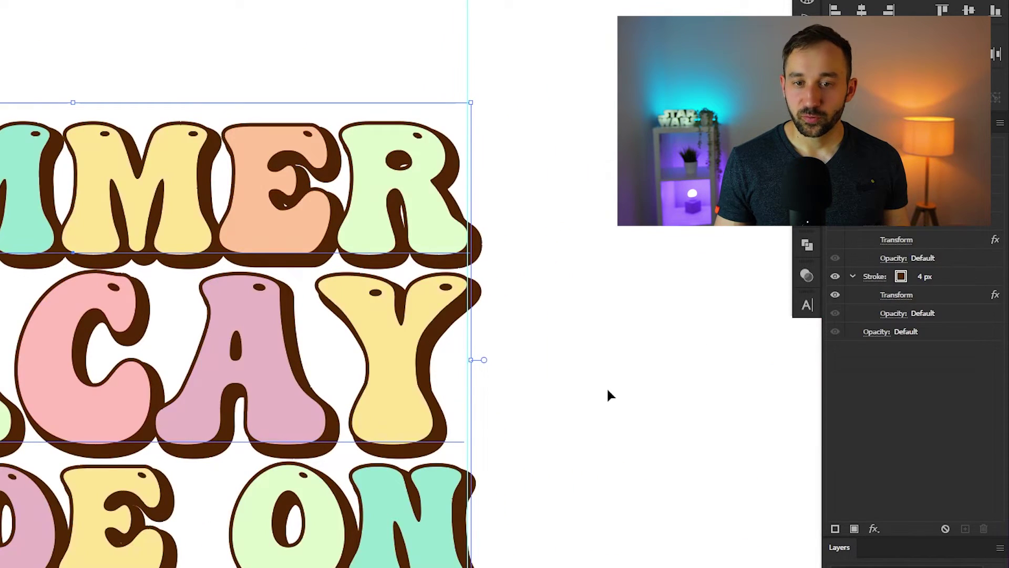
pyautogui.click(608, 387)
pyautogui.scroll(-1, 608, 387)
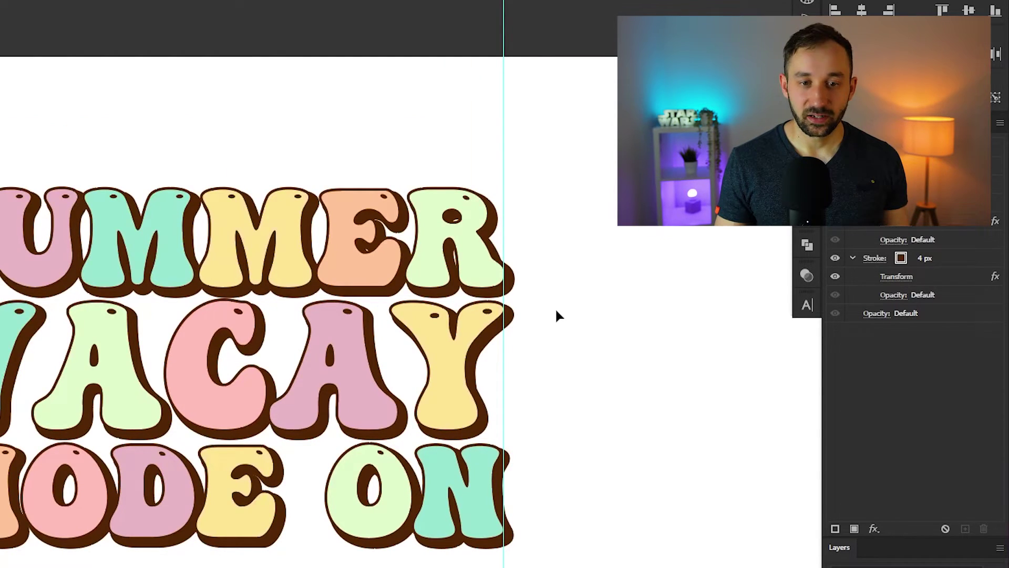
pyautogui.scroll(-1, 542, 265)
pyautogui.moveTo(601, 309); pyautogui.dragTo(664, 255)
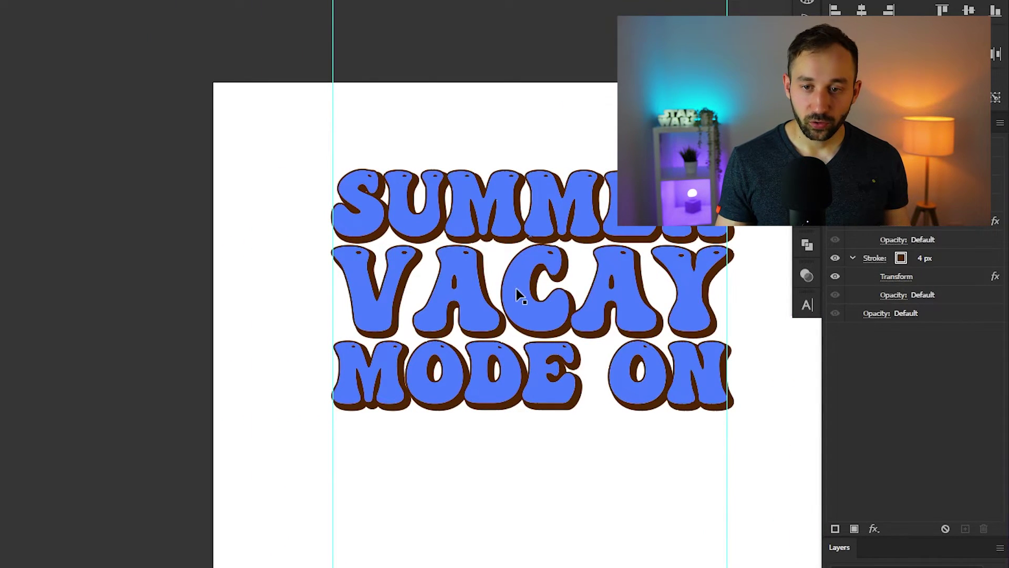
# Place a backup copy of the text block on the canvas beside the artboard, and delete that copy
pyautogui.moveTo(516, 288); pyautogui.dragTo(0, 285)
pyautogui.click(282, 177)
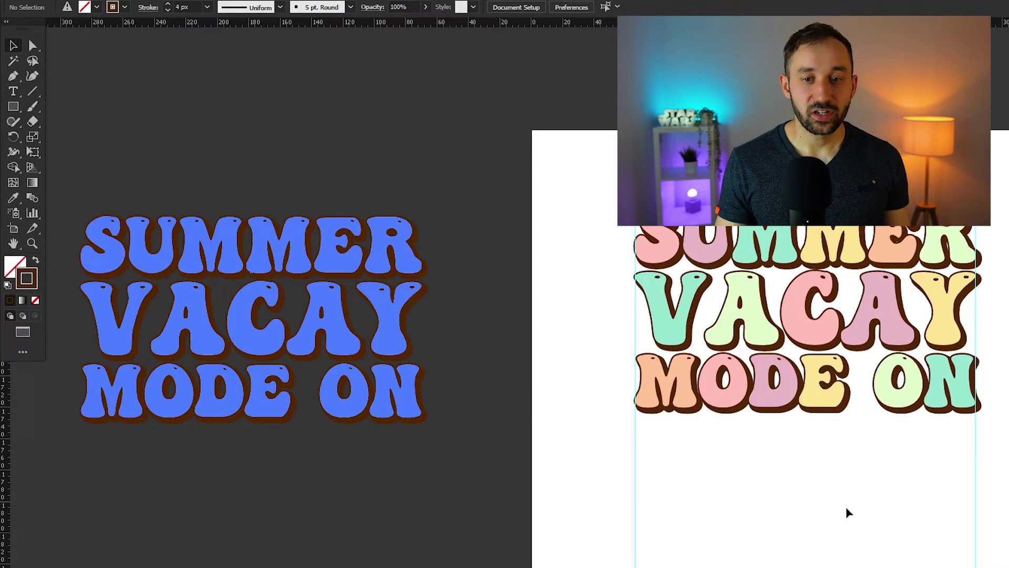
pyautogui.hscroll(3, 848, 512)
pyautogui.click(230, 255)
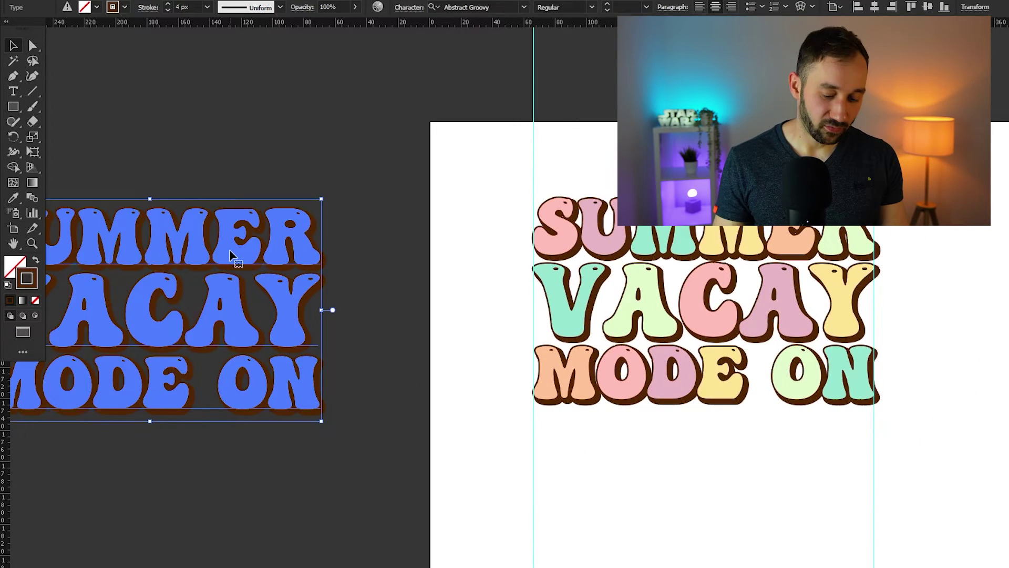
pyautogui.press('Delete')
# Select the SUMMER VACAY MODE ON text block on the artboard
pyautogui.moveTo(889, 358); pyautogui.dragTo(809, 356)
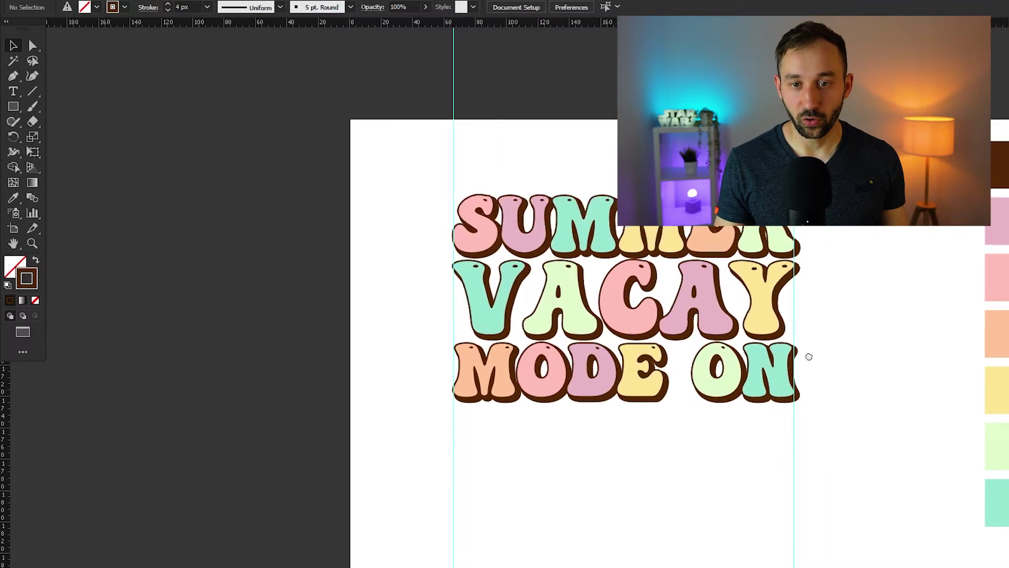
pyautogui.scroll(1, 792, 281)
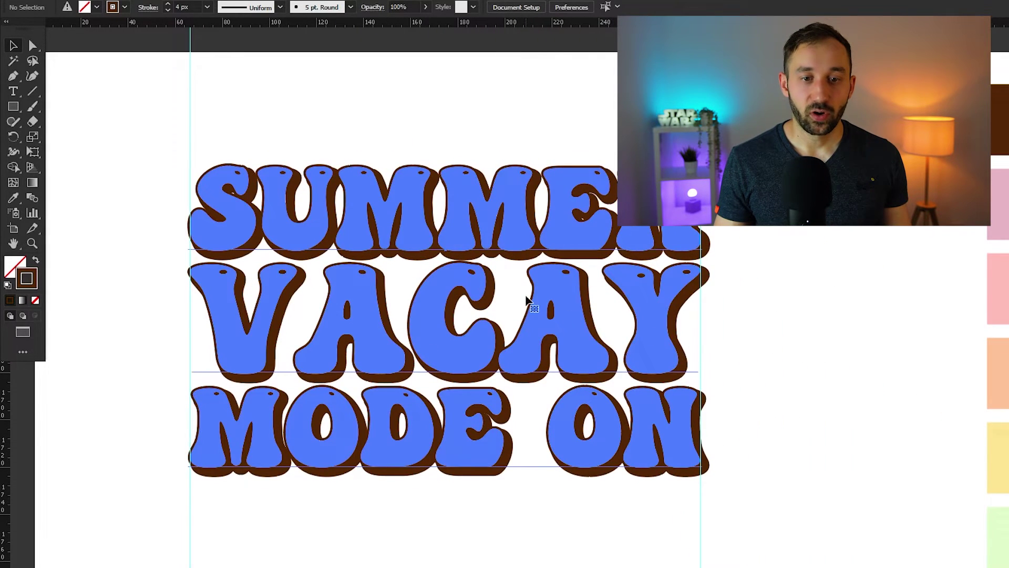
pyautogui.click(464, 261)
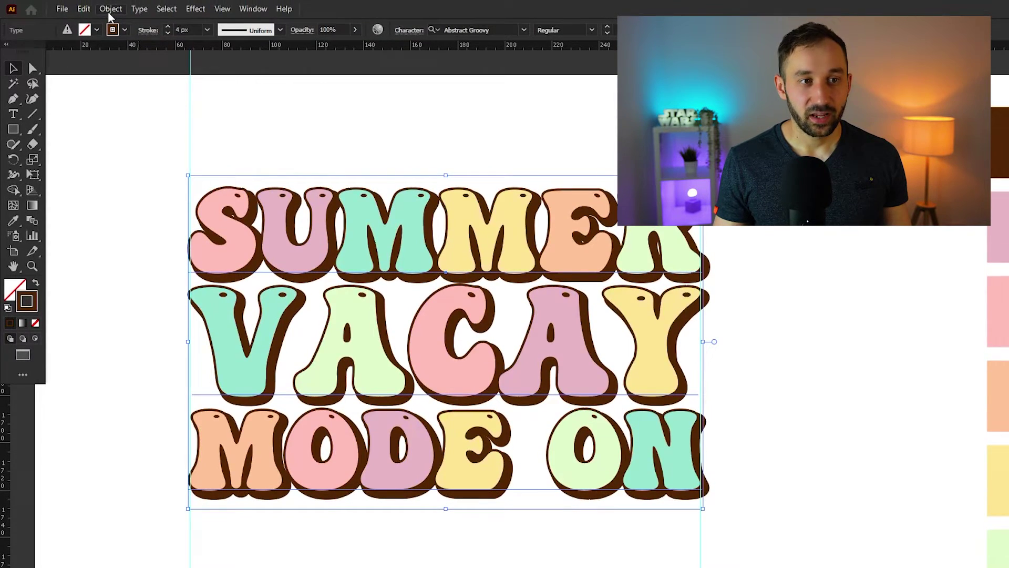
pyautogui.click(111, 9)
pyautogui.moveTo(151, 413)
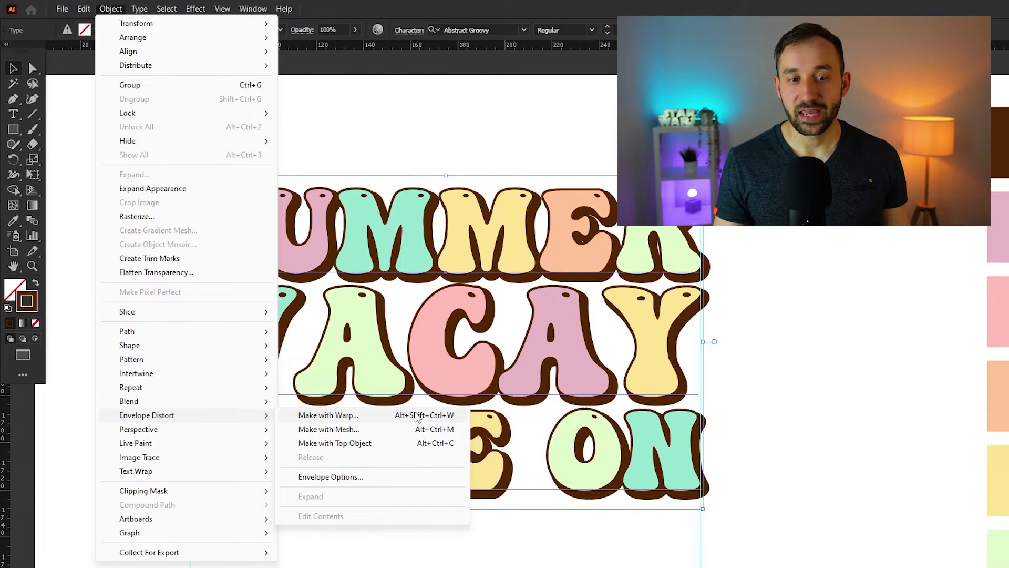
pyautogui.click(417, 415)
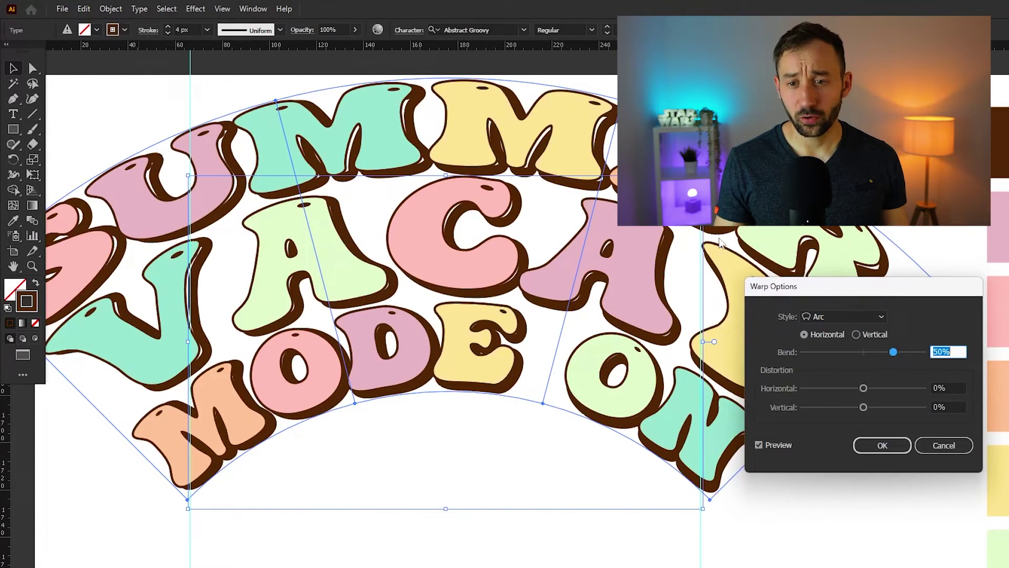
pyautogui.click(850, 317)
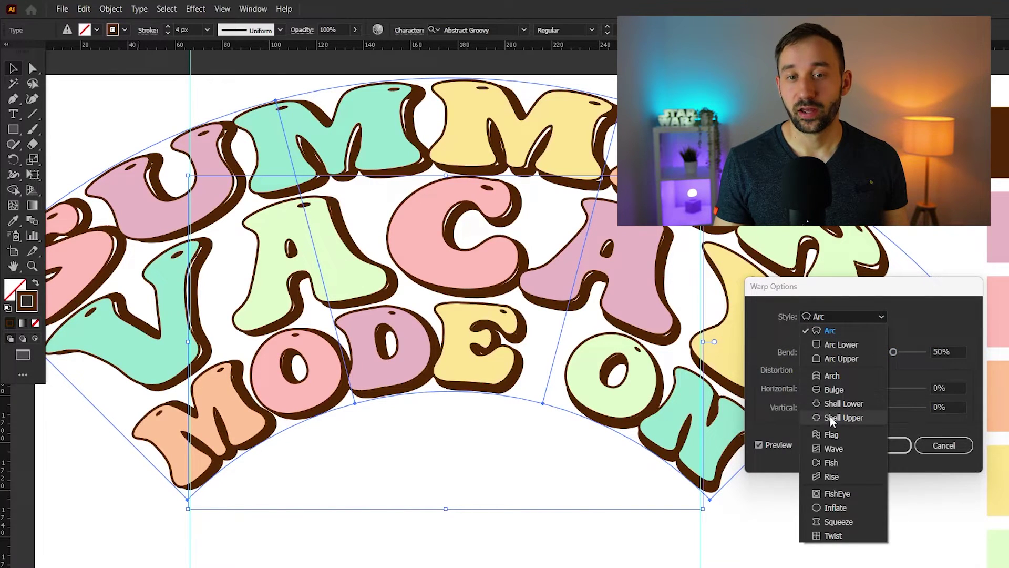
pyautogui.click(847, 450)
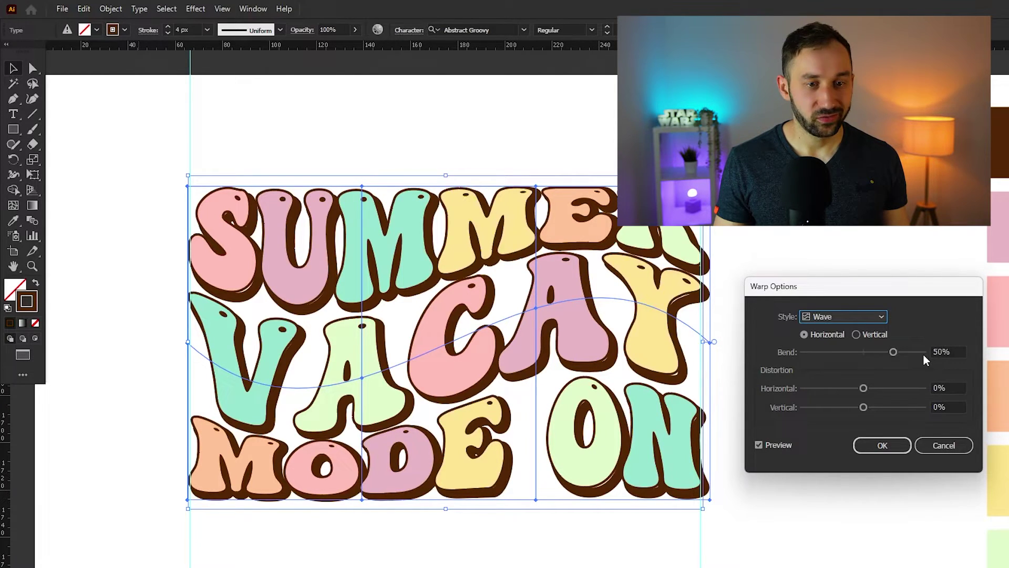
pyautogui.moveTo(894, 351)
pyautogui.mouseDown()
pyautogui.moveTo(868, 354)
pyautogui.moveTo(890, 352)
pyautogui.mouseUp()
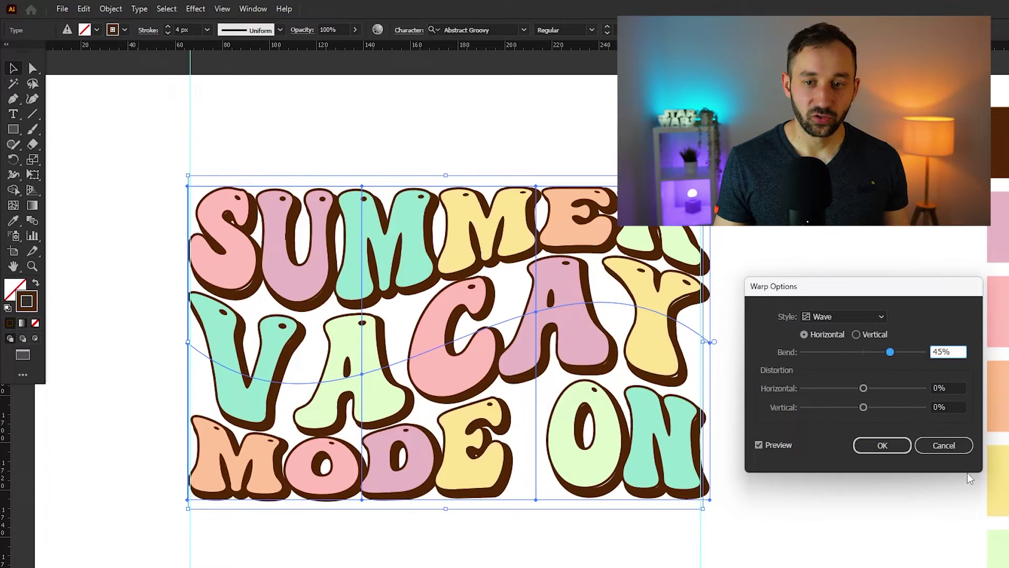
pyautogui.click(942, 446)
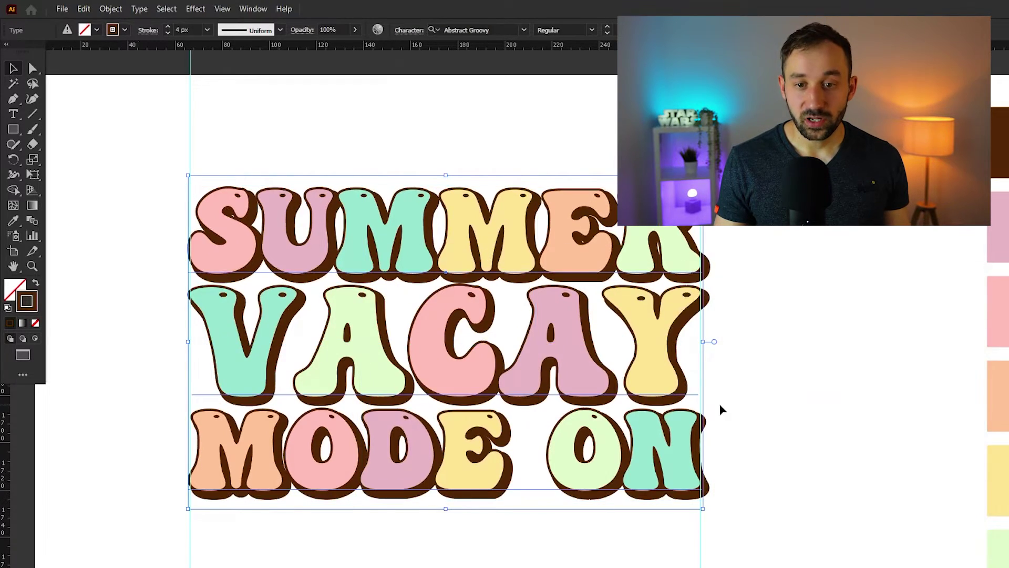
# Set the Transform effect of the text's 4 px stroke to move it 1.5 px horizontally and 1.5 px vertically
pyautogui.scroll(3, 689, 401)
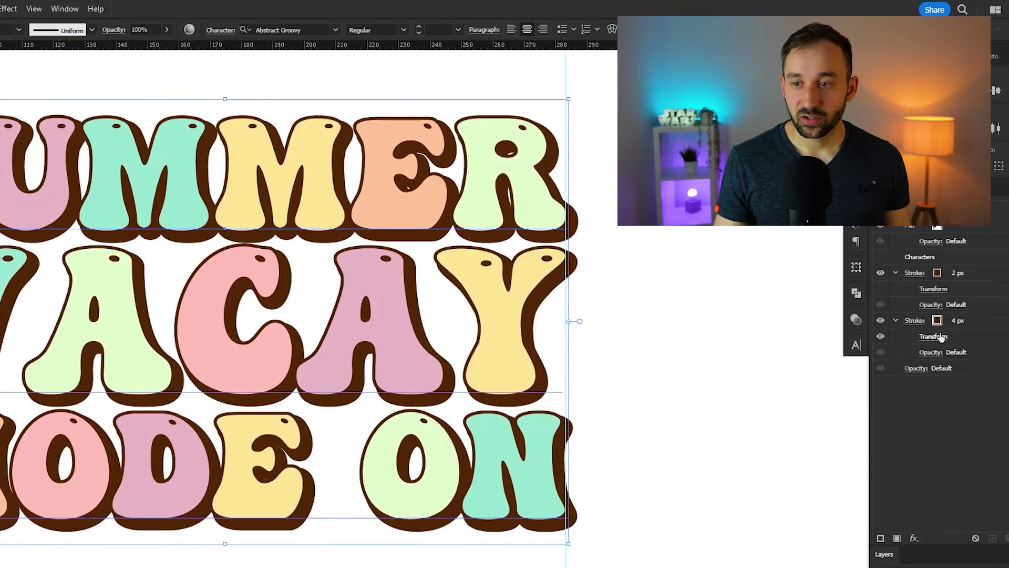
pyautogui.click(915, 336)
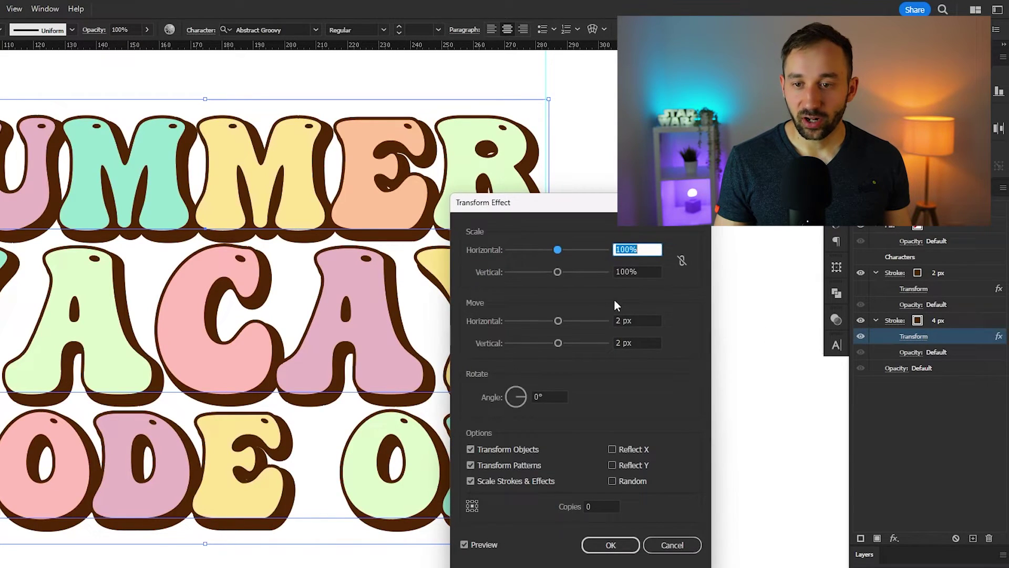
pyautogui.doubleClick(618, 321)
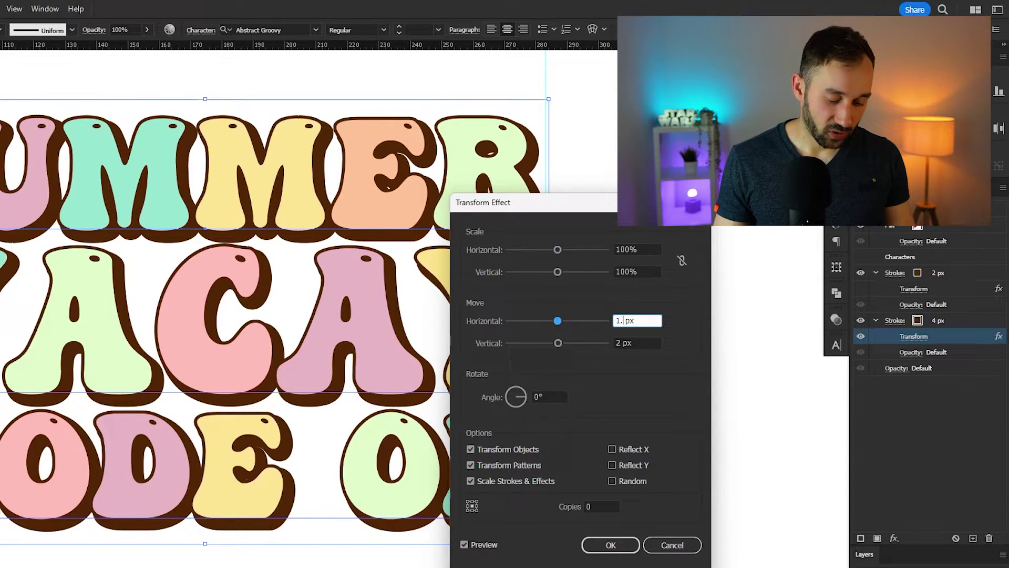
pyautogui.write('1.5')
pyautogui.click(640, 343)
pyautogui.doubleClick(638, 321)
pyautogui.hotkey('ctrl', 'c')
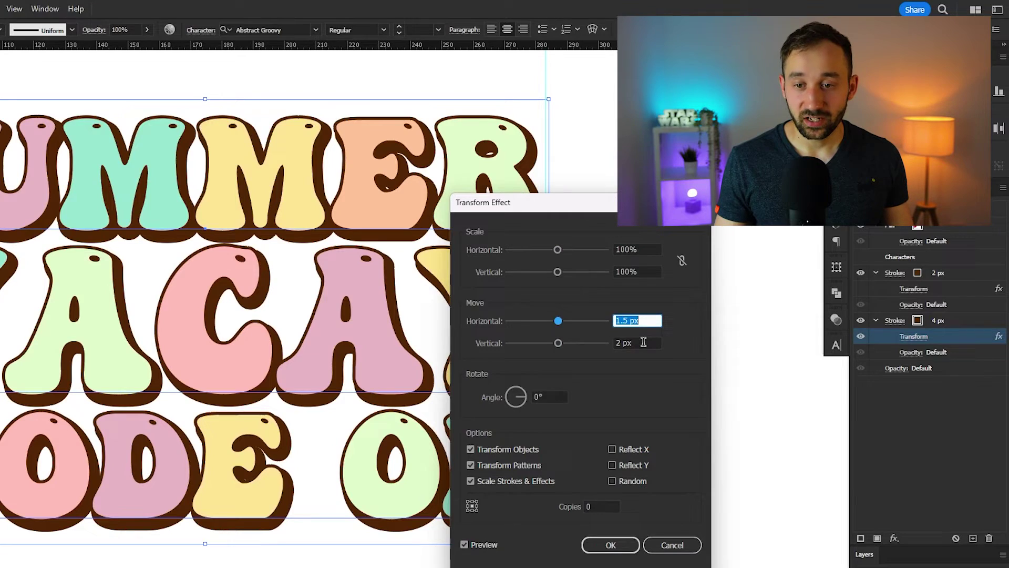
pyautogui.doubleClick(642, 342)
pyautogui.hotkey('ctrl', 'v')
pyautogui.click(611, 545)
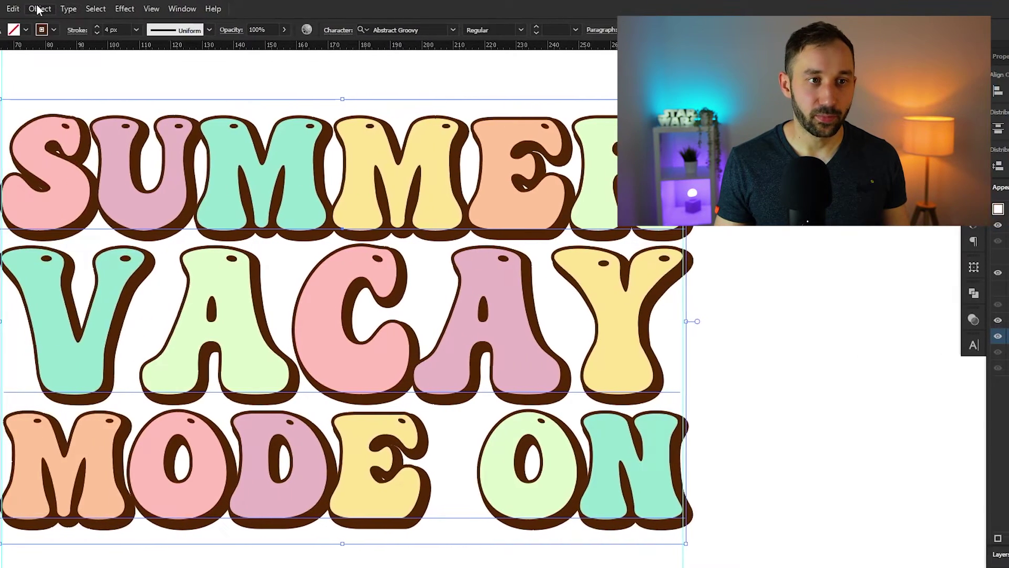
# Warp the text block with an envelope distort in the horizontal Wave style at 40% bend
pyautogui.click(57, 8)
pyautogui.moveTo(102, 415)
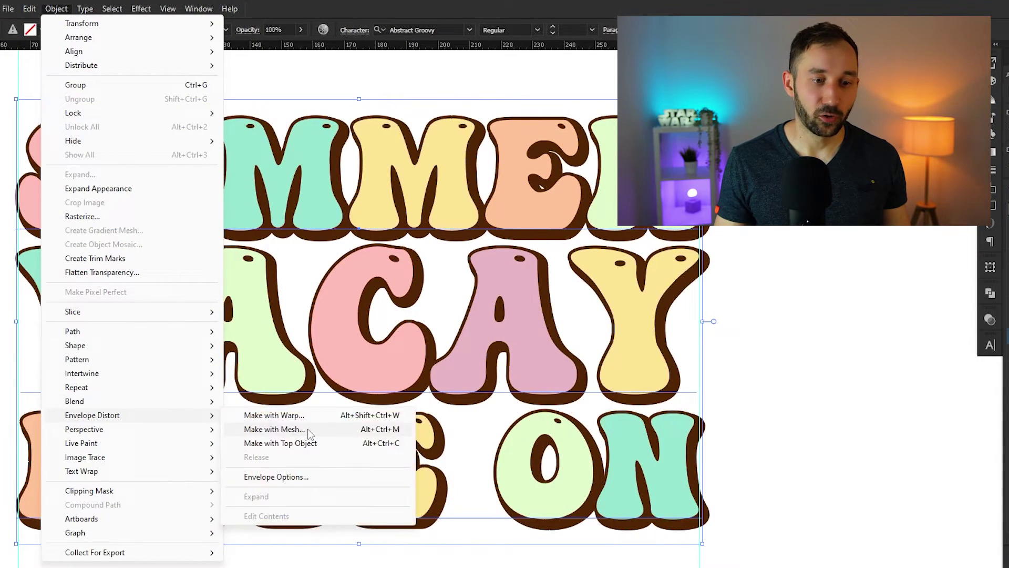
pyautogui.click(313, 418)
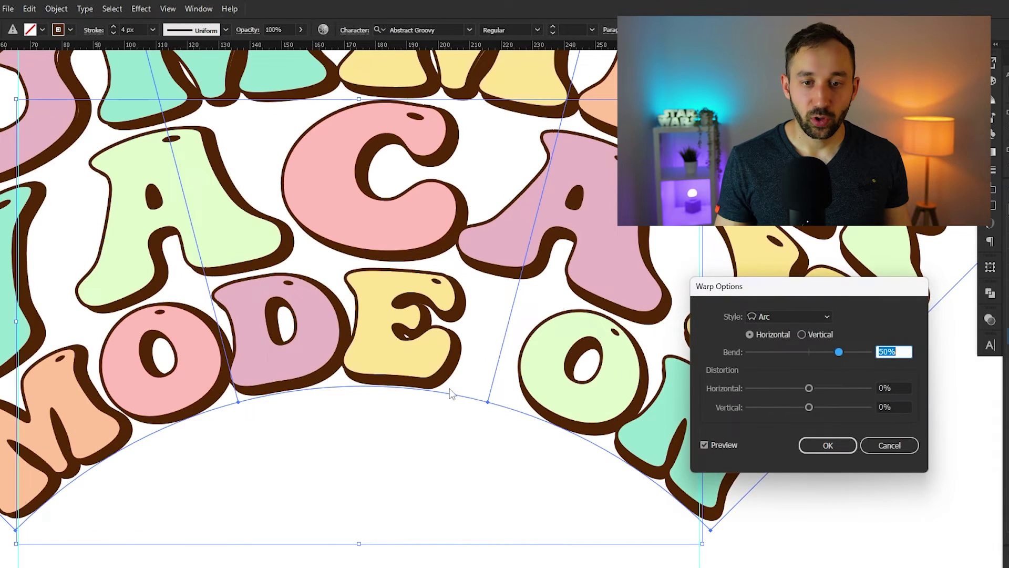
pyautogui.click(791, 317)
pyautogui.click(788, 448)
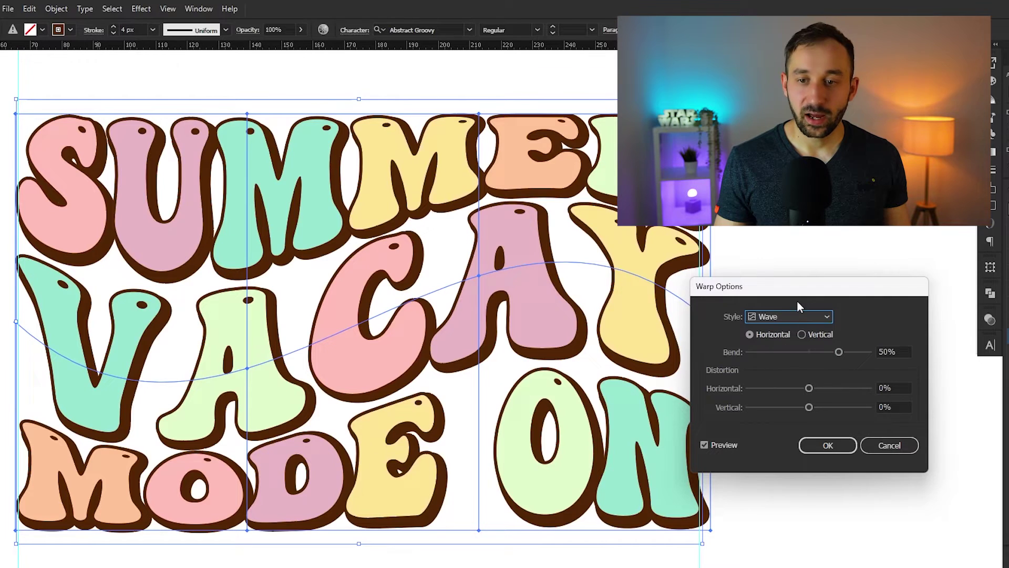
pyautogui.moveTo(840, 289); pyautogui.dragTo(898, 322)
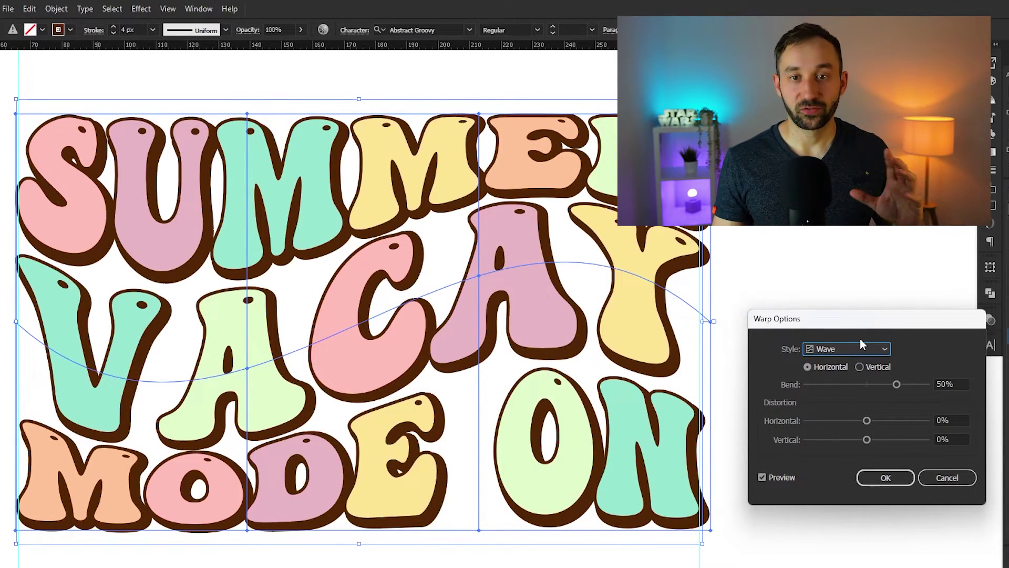
pyautogui.click(889, 386)
pyautogui.moveTo(888, 386); pyautogui.dragTo(894, 386)
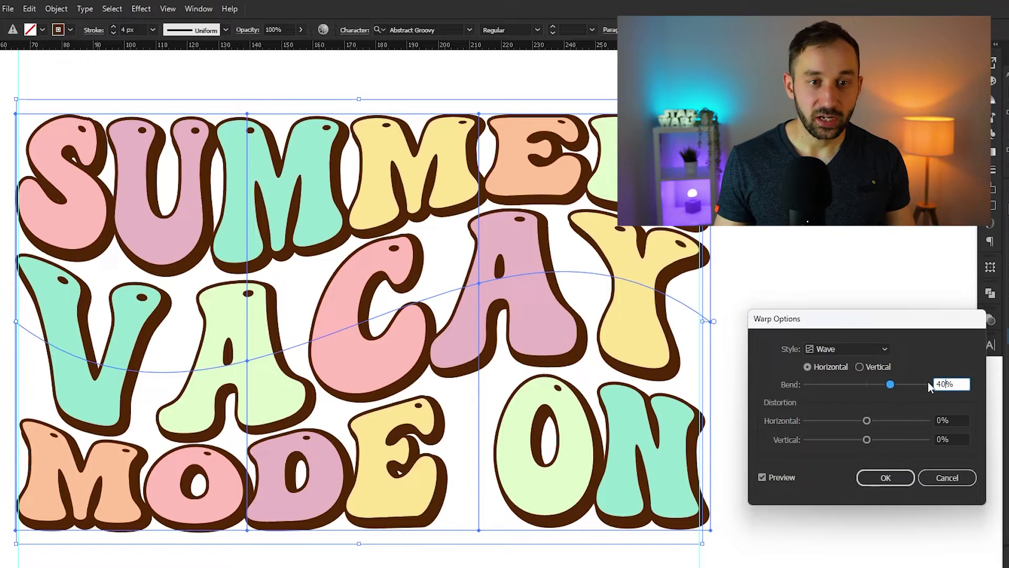
pyautogui.click(885, 476)
pyautogui.click(825, 392)
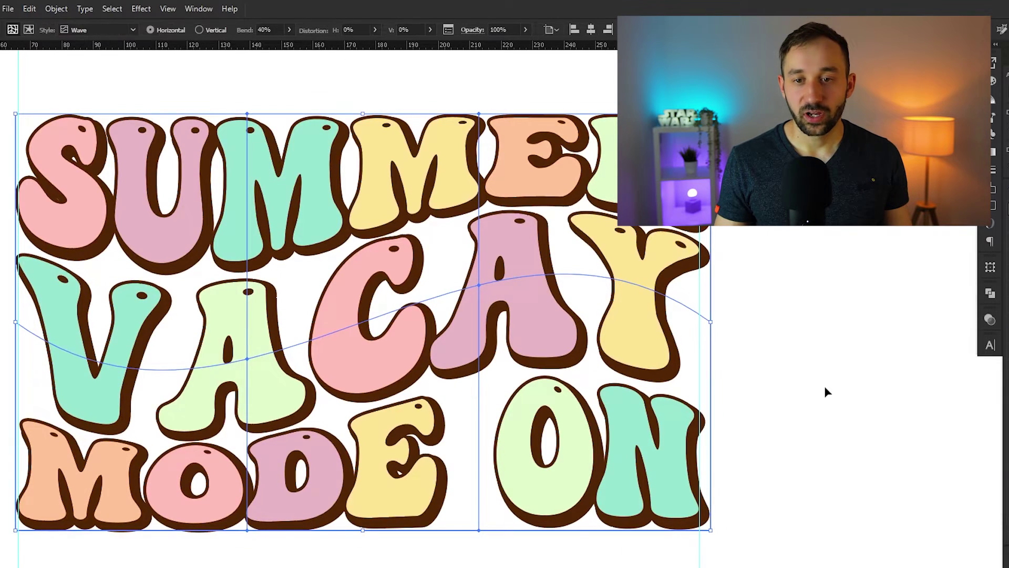
# Place a duplicate of the warped text on the dark canvas beside the artboard
pyautogui.scroll(-2, 825, 389)
pyautogui.scroll(-2, 825, 392)
pyautogui.click(575, 344)
pyautogui.moveTo(575, 344); pyautogui.dragTo(404, 322)
pyautogui.scroll(1, 174, 330)
pyautogui.hscroll(3, 426, 320)
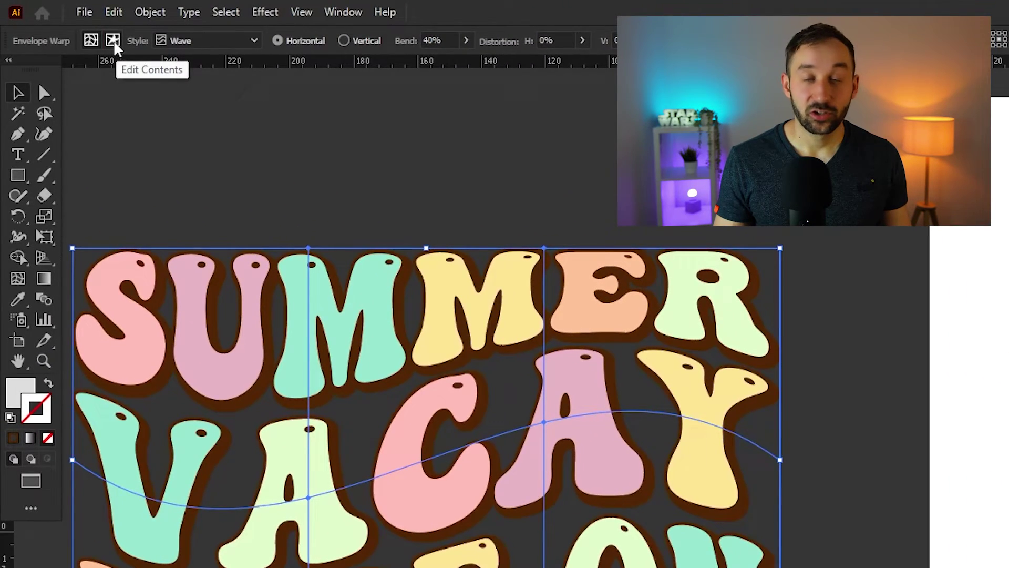
# Edit the envelope contents of the warped copy and replace the S and U of SUMMER with D and I
pyautogui.click(114, 41)
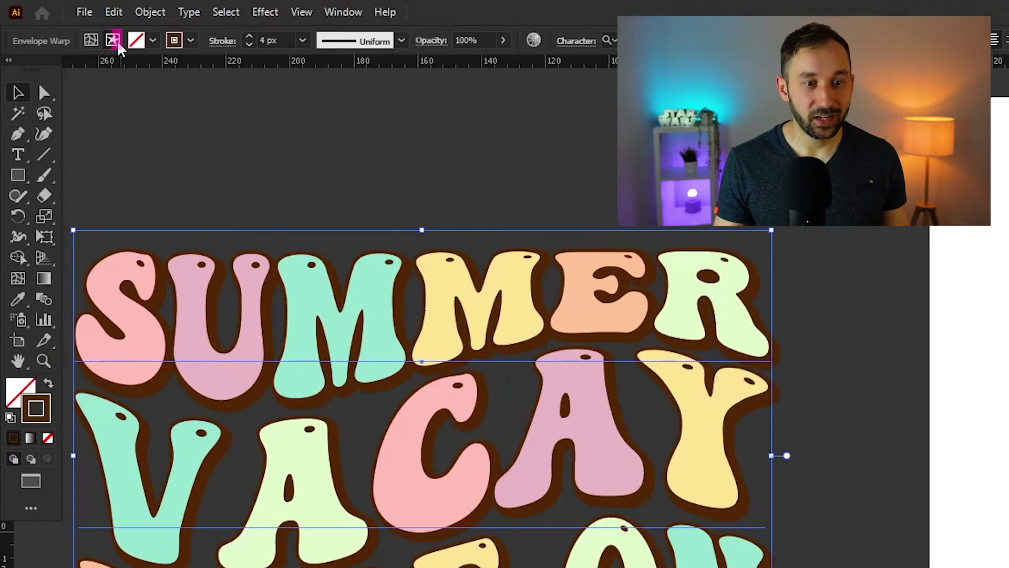
pyautogui.press('t')
pyautogui.click(224, 308)
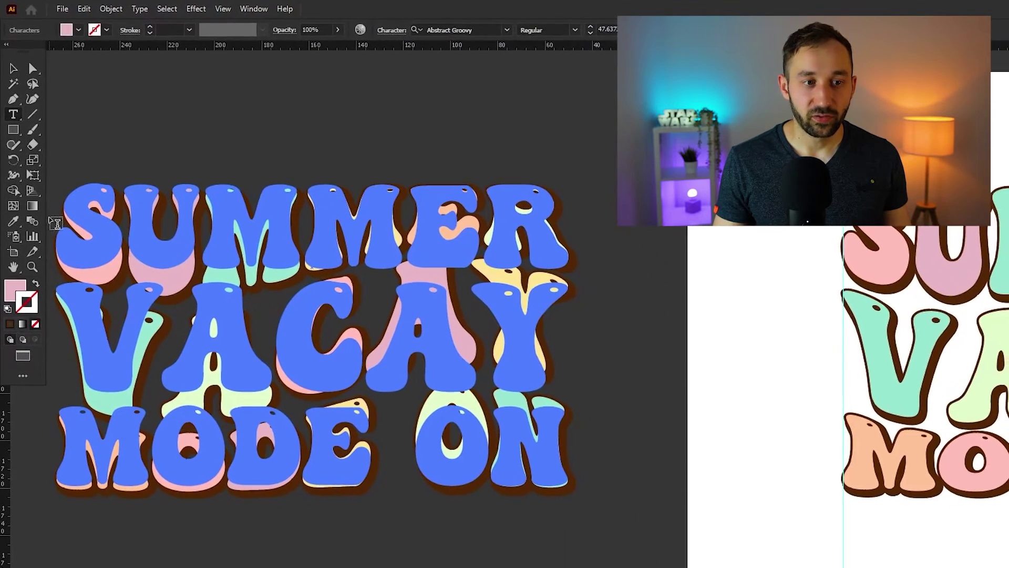
pyautogui.moveTo(56, 223); pyautogui.dragTo(105, 223)
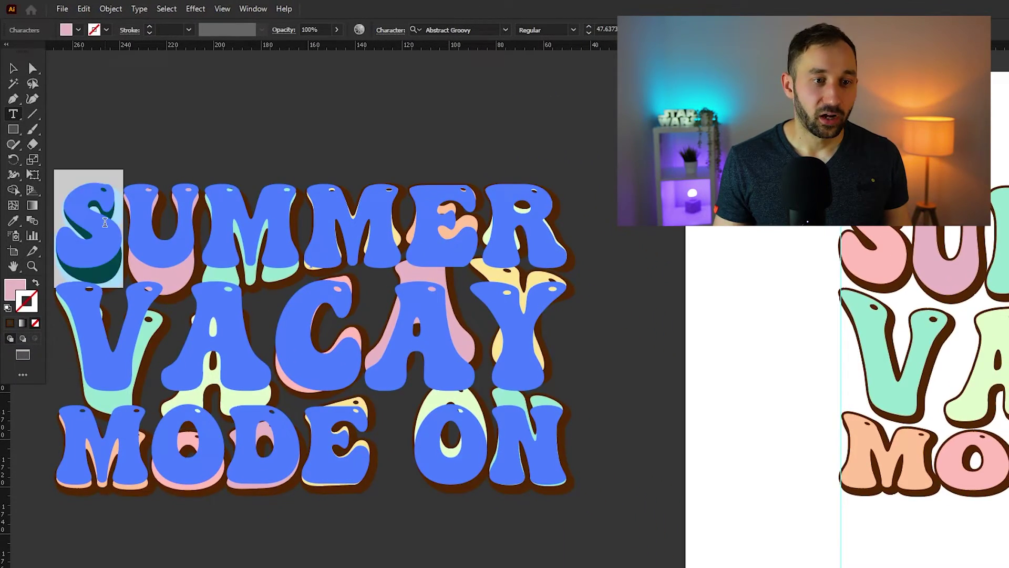
pyautogui.write('D')
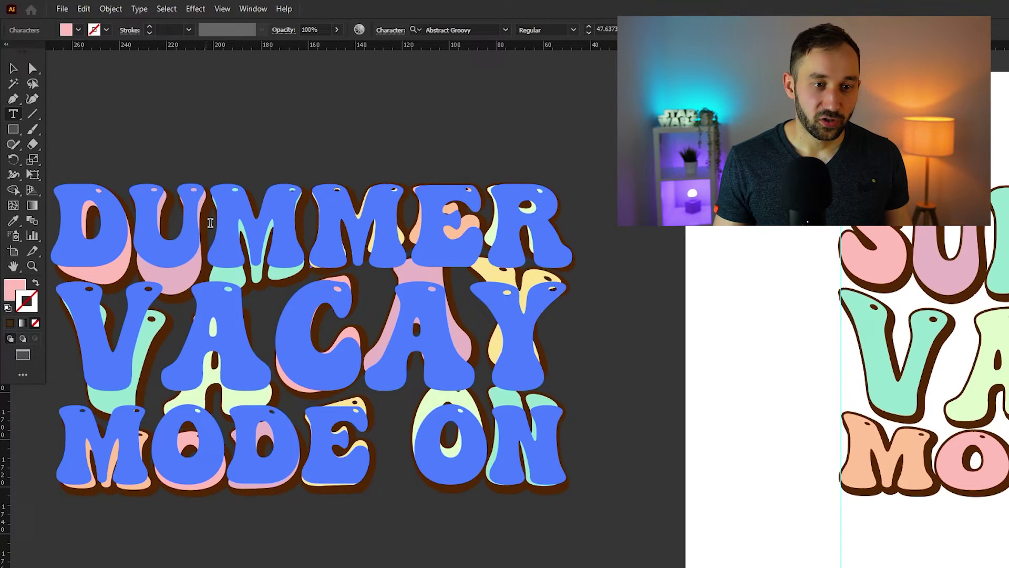
pyautogui.moveTo(210, 222); pyautogui.dragTo(140, 213)
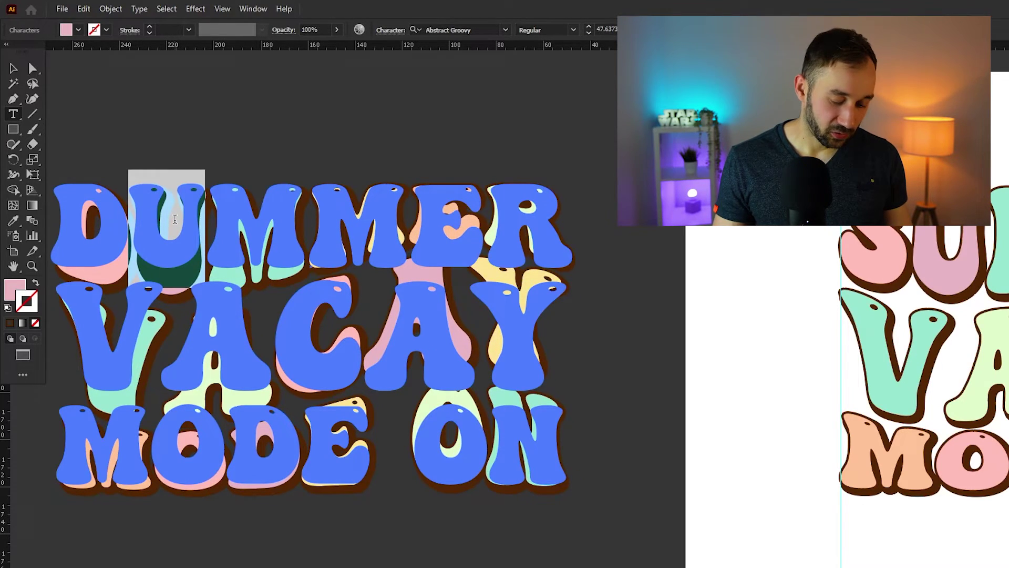
pyautogui.write('I')
pyautogui.moveTo(208, 223); pyautogui.dragTo(272, 223)
pyautogui.write('N')
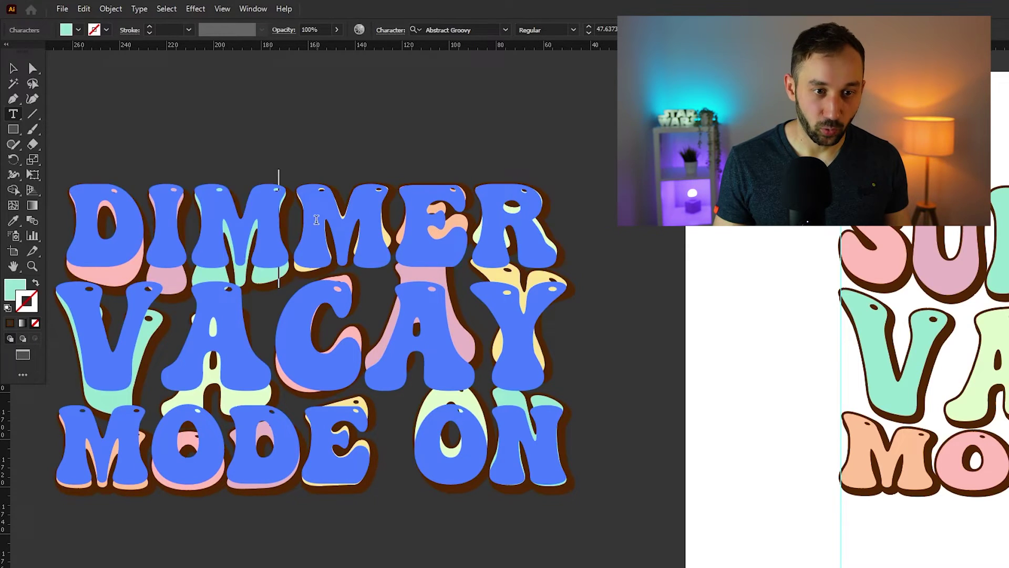
# Replace the two Ms in the copy's first line with E and R, and leave the text deselected
pyautogui.press('BackSpace')
pyautogui.write('E')
pyautogui.hotkey('shift', 'Right')
pyautogui.write('R')
pyautogui.press('Escape')
pyautogui.click(625, 241)
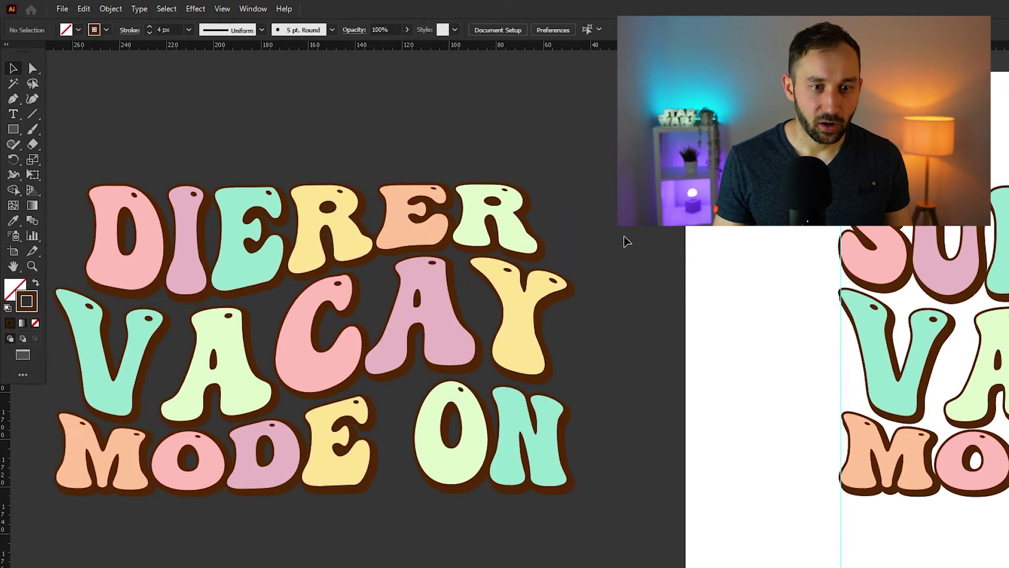
pyautogui.keyDown('alt'); pyautogui.scroll(-2, 663, 360); pyautogui.keyUp('alt')
pyautogui.click(436, 286)
pyautogui.click(732, 353)
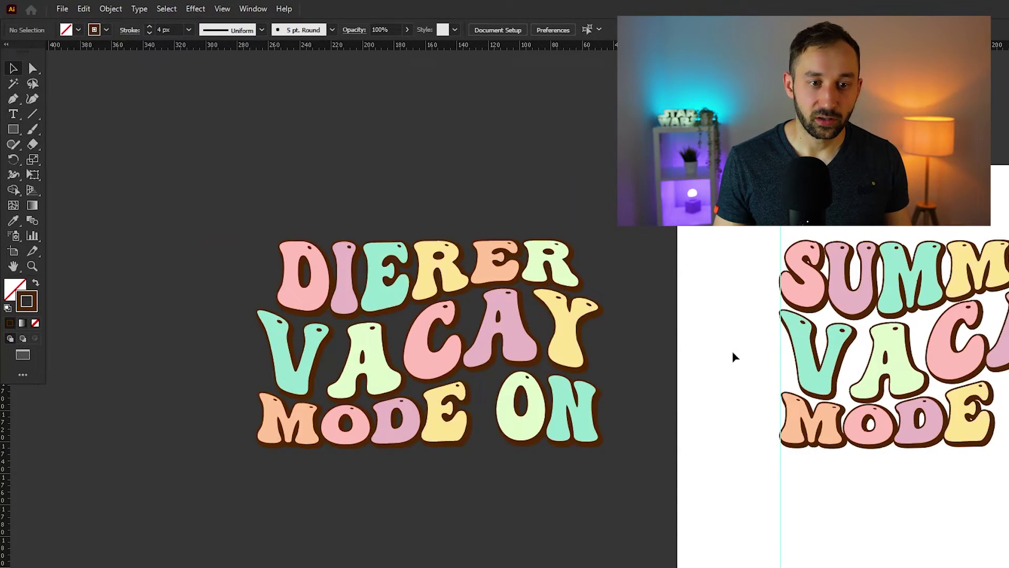
# Undo all the letter replacements in the first line of the warped copy
pyautogui.moveTo(732, 354); pyautogui.dragTo(683, 350)
pyautogui.hotkey('ctrl', 'z')
pyautogui.hotkey('ctrl', 'z')
pyautogui.hotkey('ctrl', 'z')
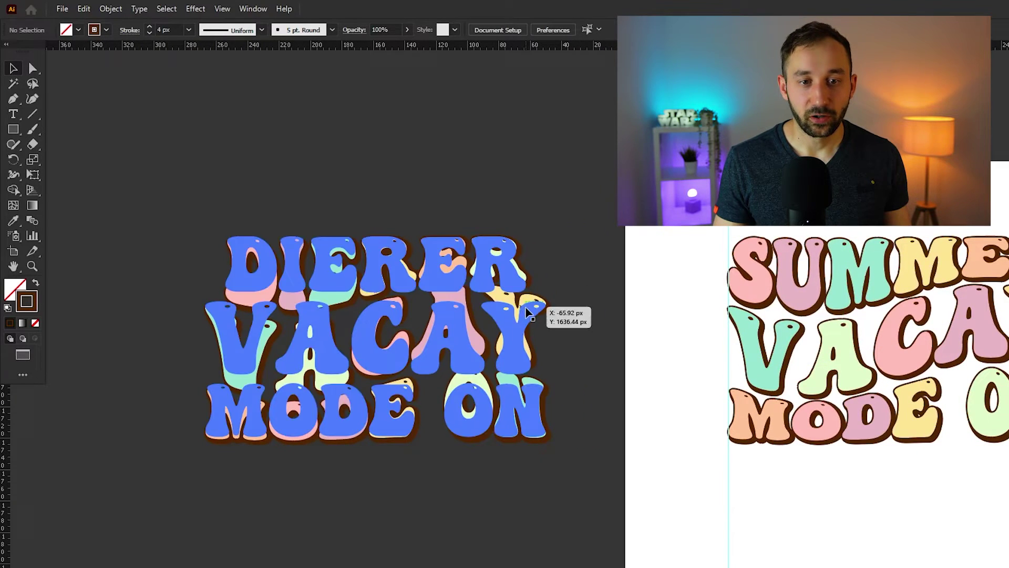
pyautogui.hotkey('ctrl', 'z')
pyautogui.hotkey('ctrl', 'z')
pyautogui.hotkey('ctrl', 'z')
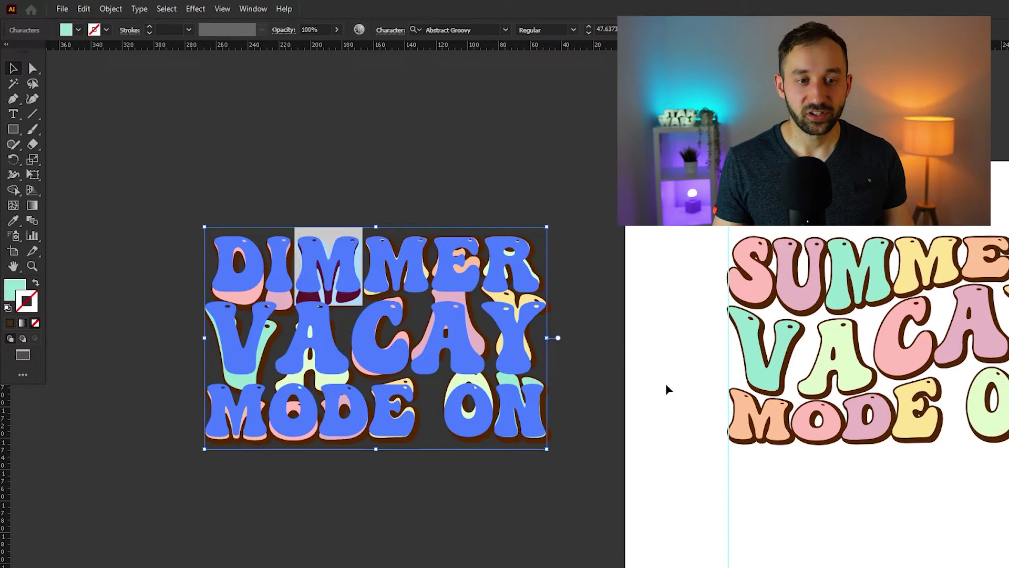
pyautogui.moveTo(795, 452); pyautogui.dragTo(717, 436)
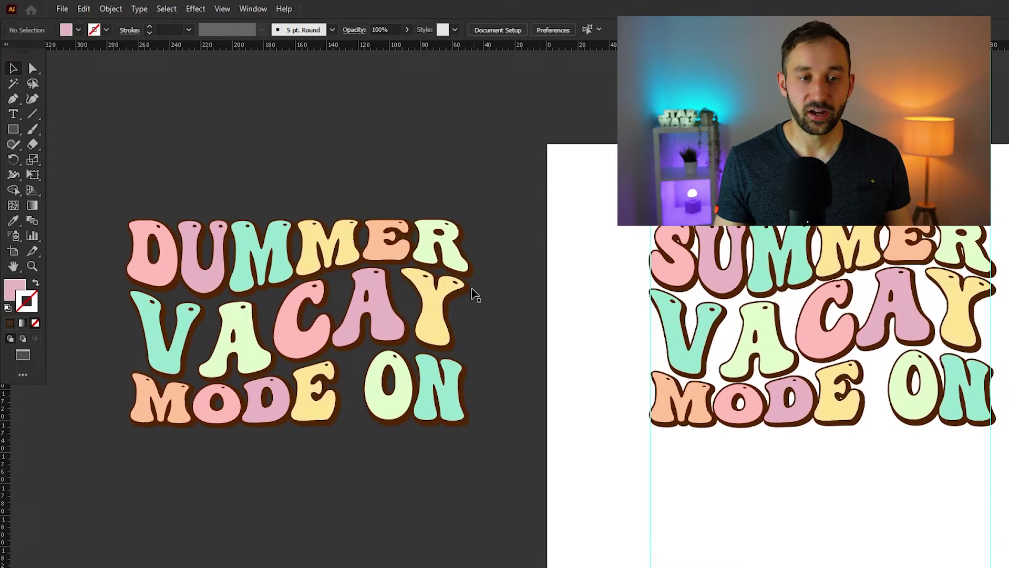
pyautogui.hotkey('ctrl', 'z')
pyautogui.hotkey('ctrl', 'z')
pyautogui.hotkey('ctrl', 'z')
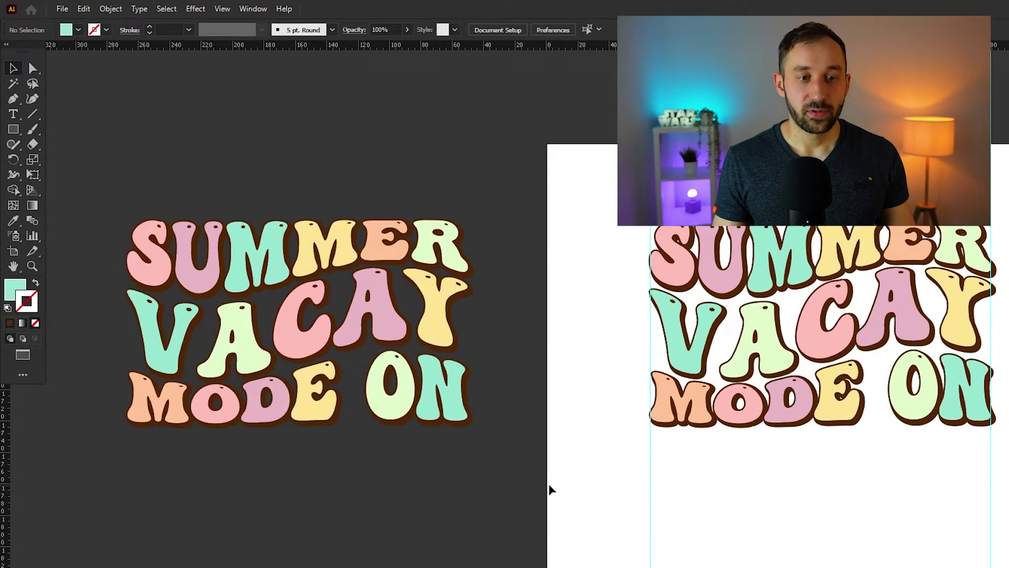
# Select the warped copy and switch it from editing its contents back to editing its envelope
pyautogui.click(345, 263)
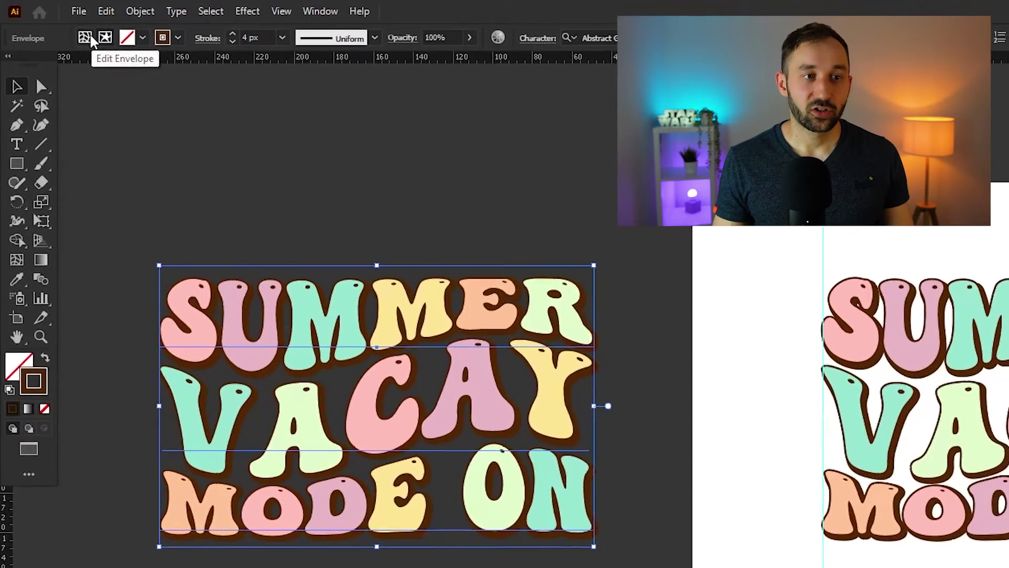
pyautogui.click(92, 40)
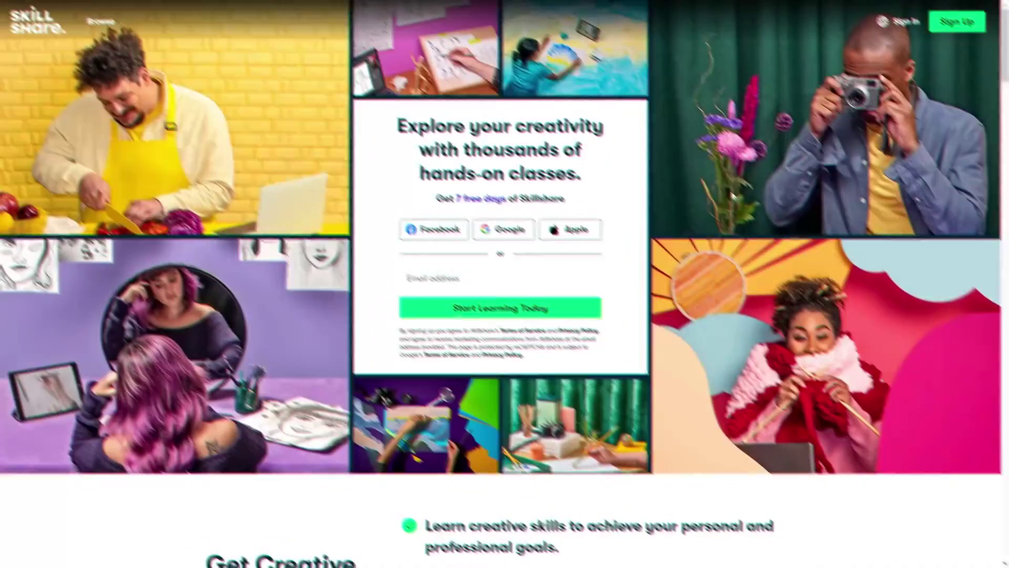
# Look through the Skillshare home page and its course results for "adobe illustrator" and "marketing"
pyautogui.scroll(-5, 881, 170)
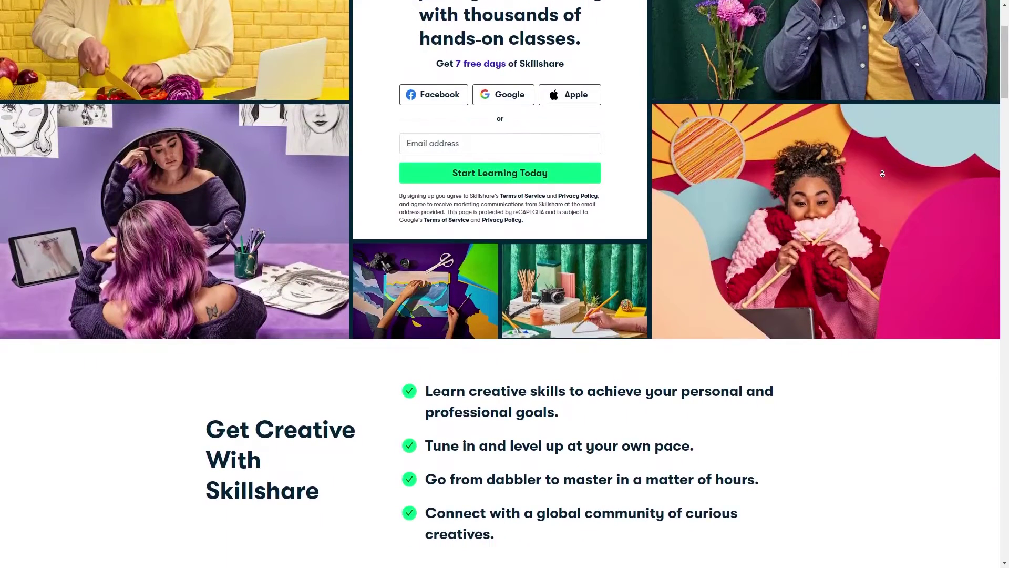
pyautogui.scroll(-5, 882, 173)
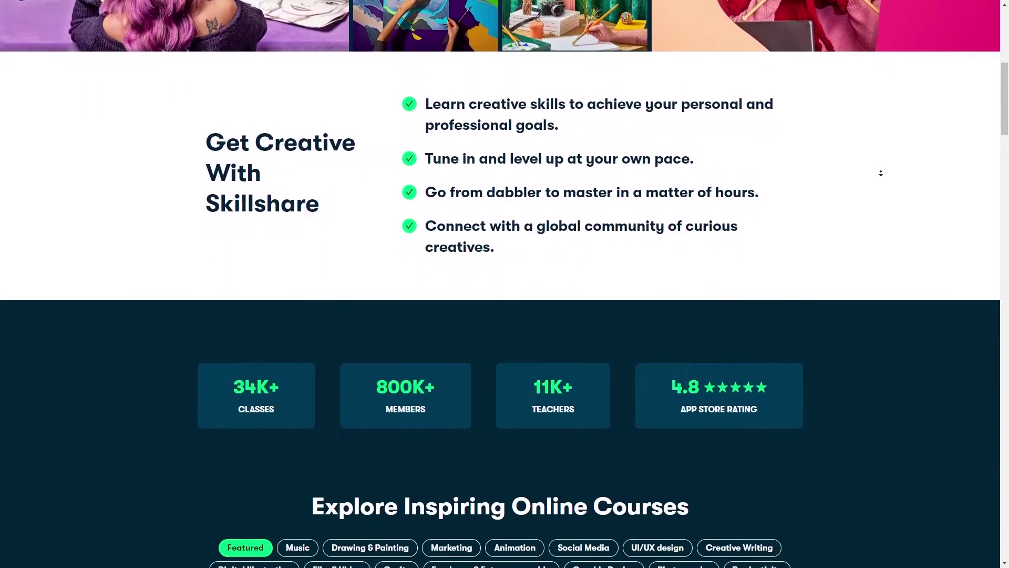
pyautogui.scroll(-6, 881, 173)
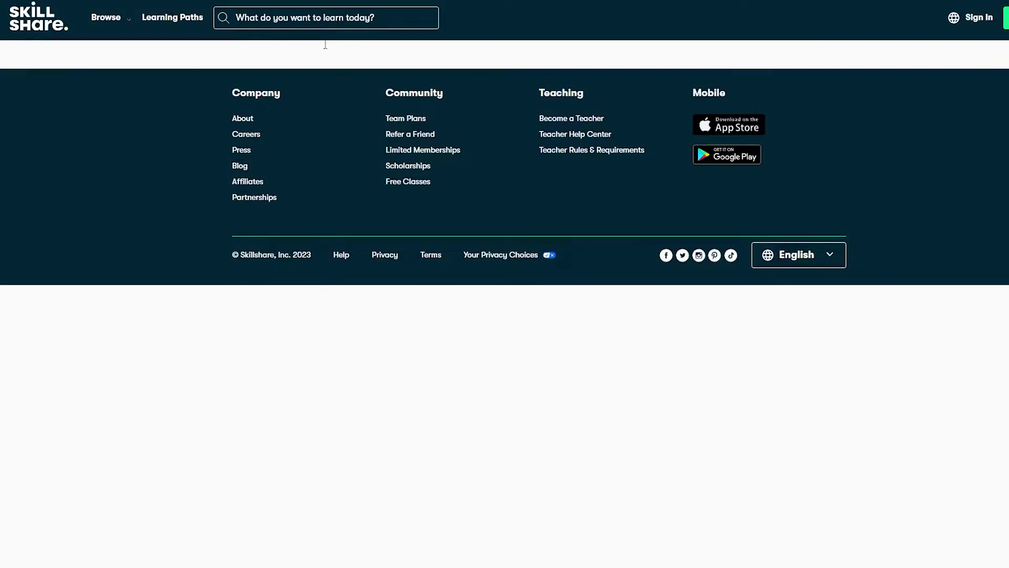
pyautogui.scroll(-2, 952, 208)
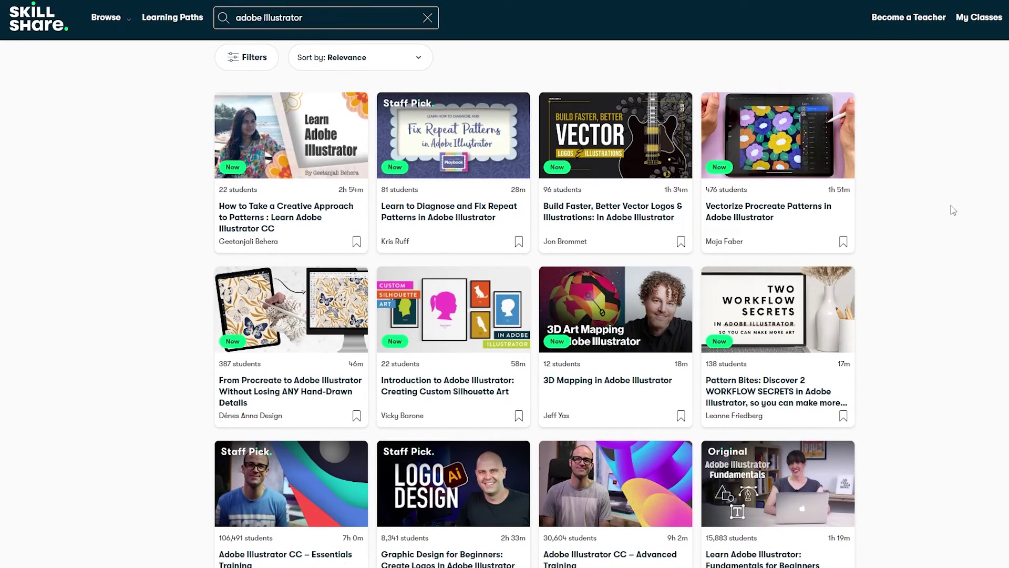
pyautogui.scroll(-4, 928, 232)
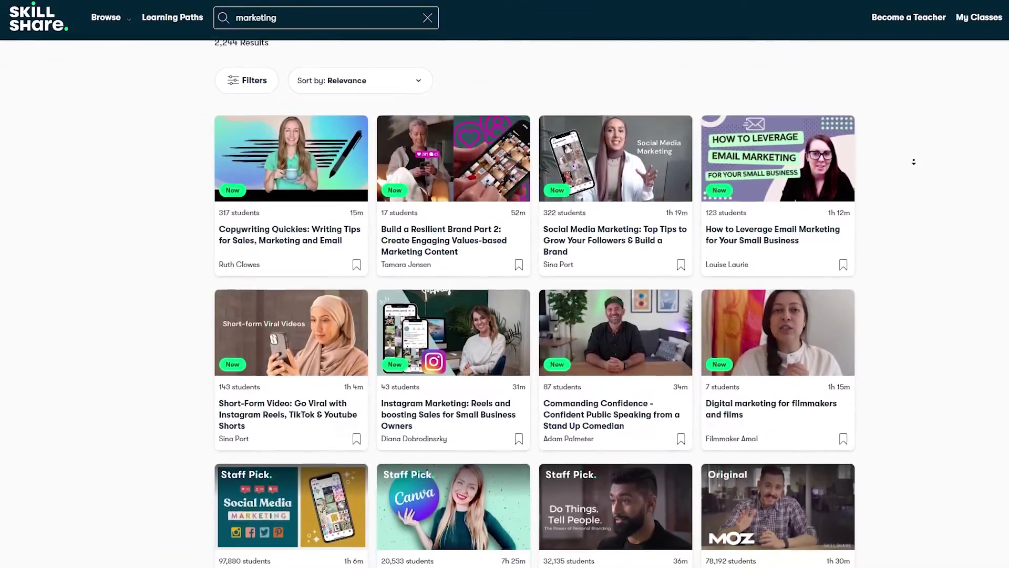
pyautogui.scroll(-3, 914, 162)
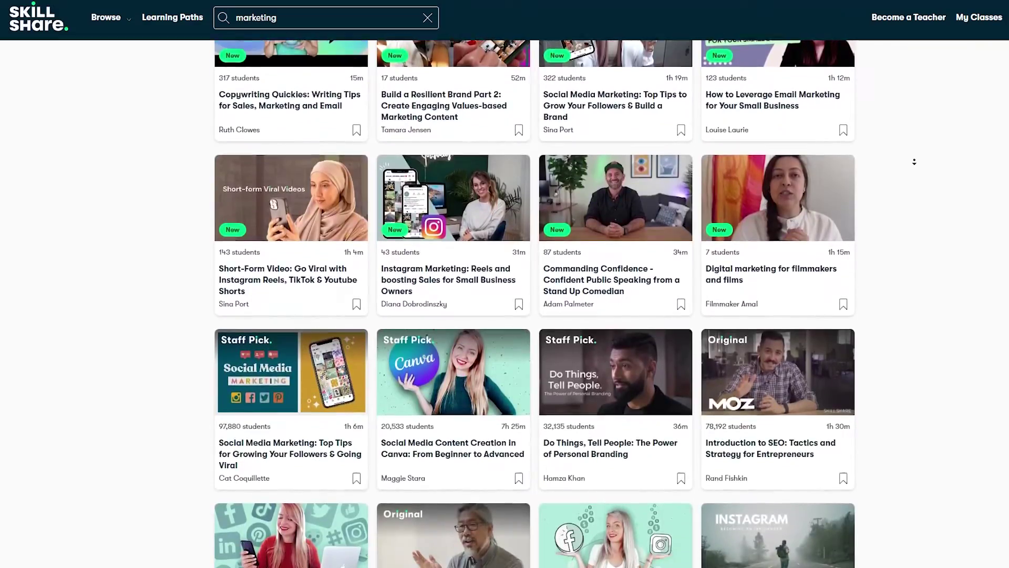
pyautogui.scroll(-3, 914, 162)
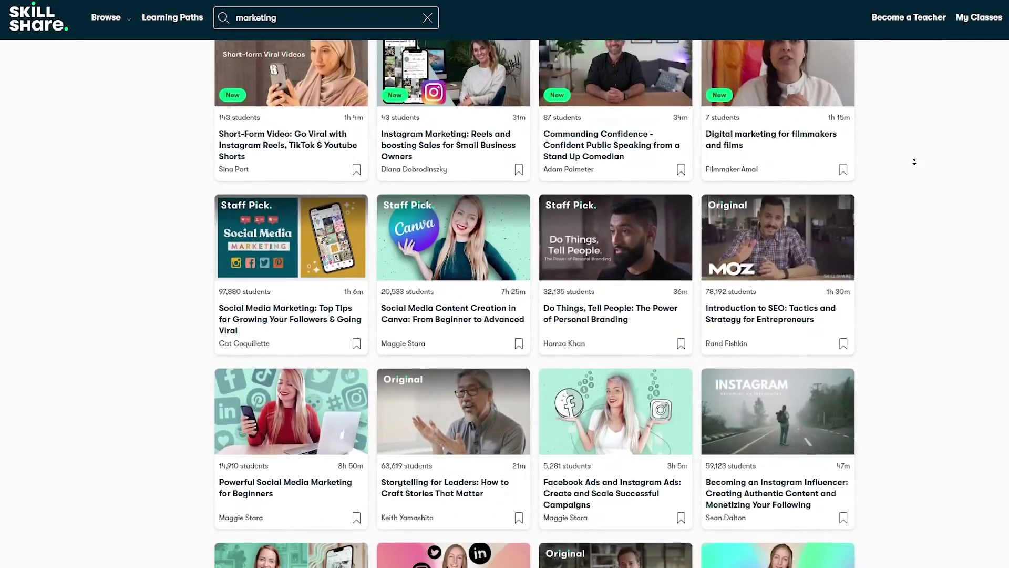
pyautogui.scroll(-1, 914, 162)
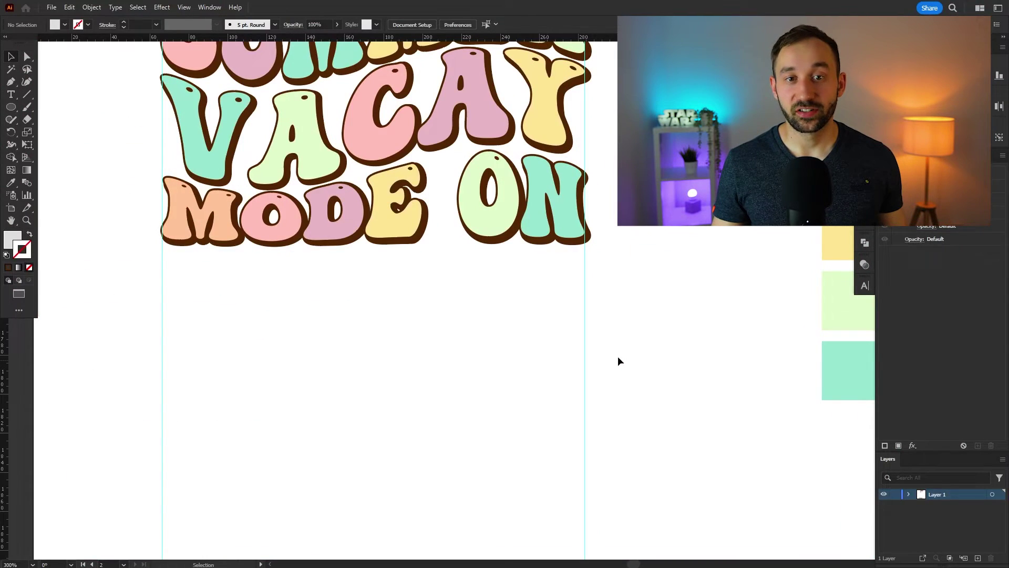
# Draw a flat horizontal ellipse about 30 px wide and 15 px tall in the empty area below MODE ON
pyautogui.moveTo(610, 159); pyautogui.dragTo(573, 254)
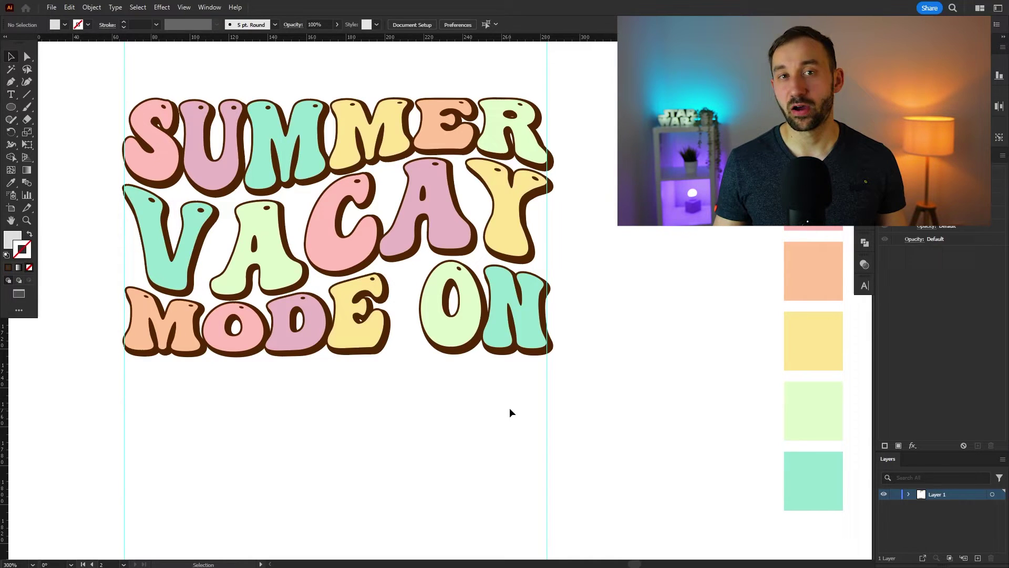
pyautogui.moveTo(503, 412); pyautogui.dragTo(545, 343)
pyautogui.scroll(3, 263, 452)
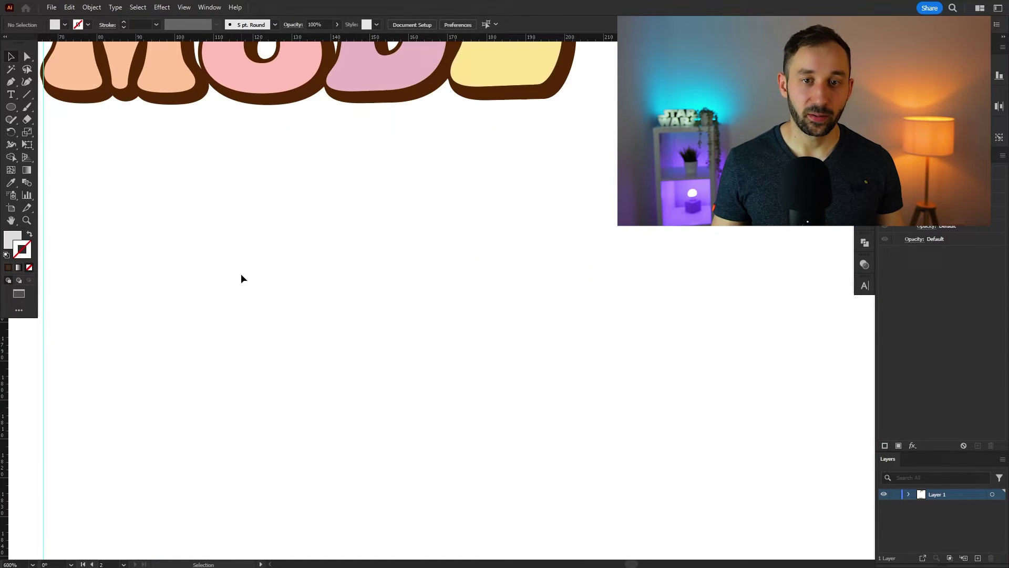
pyautogui.moveTo(242, 278); pyautogui.dragTo(294, 310)
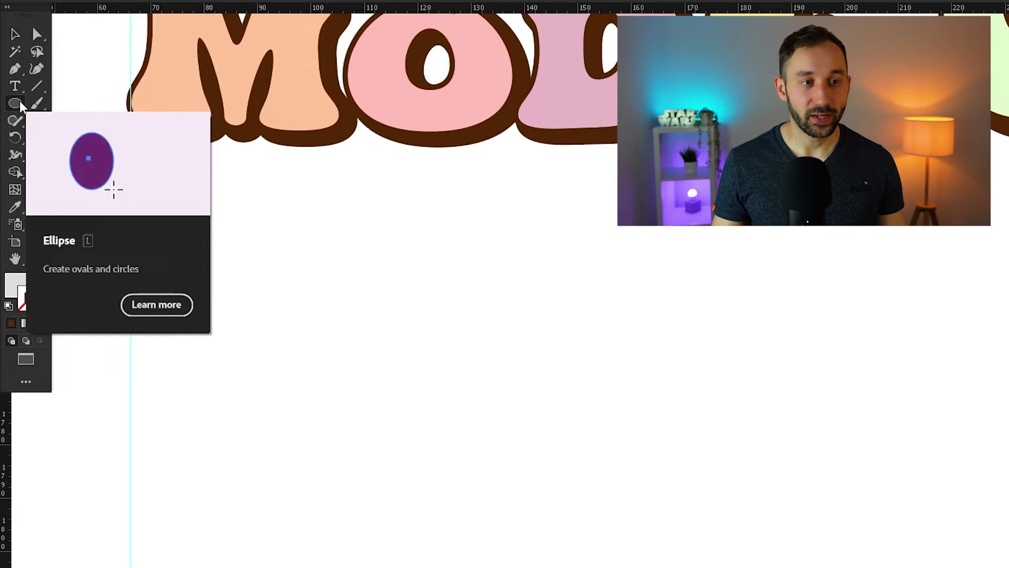
pyautogui.click(21, 107)
pyautogui.click(63, 137)
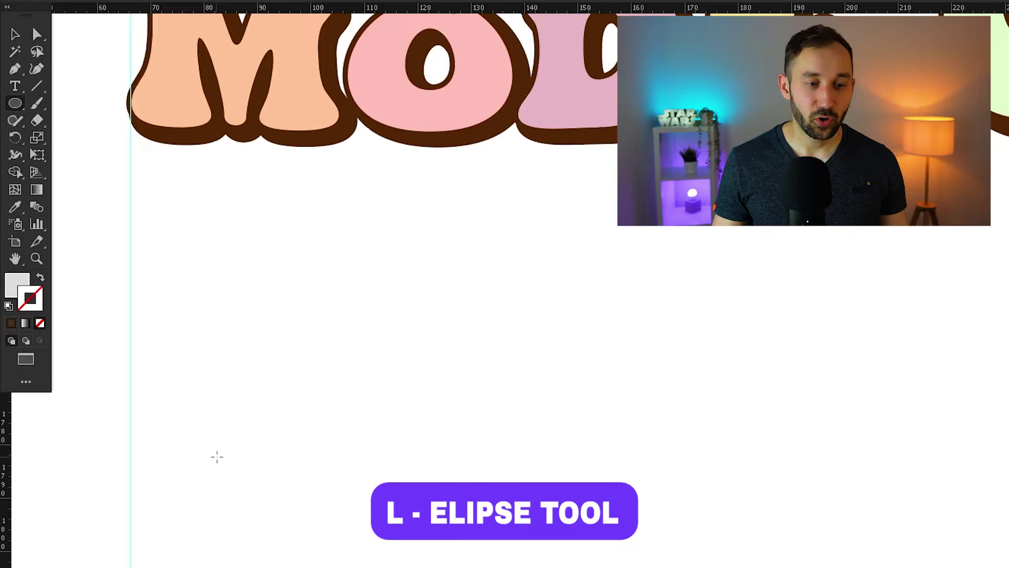
pyautogui.moveTo(219, 456); pyautogui.dragTo(377, 375)
pyautogui.scroll(1, 301, 473)
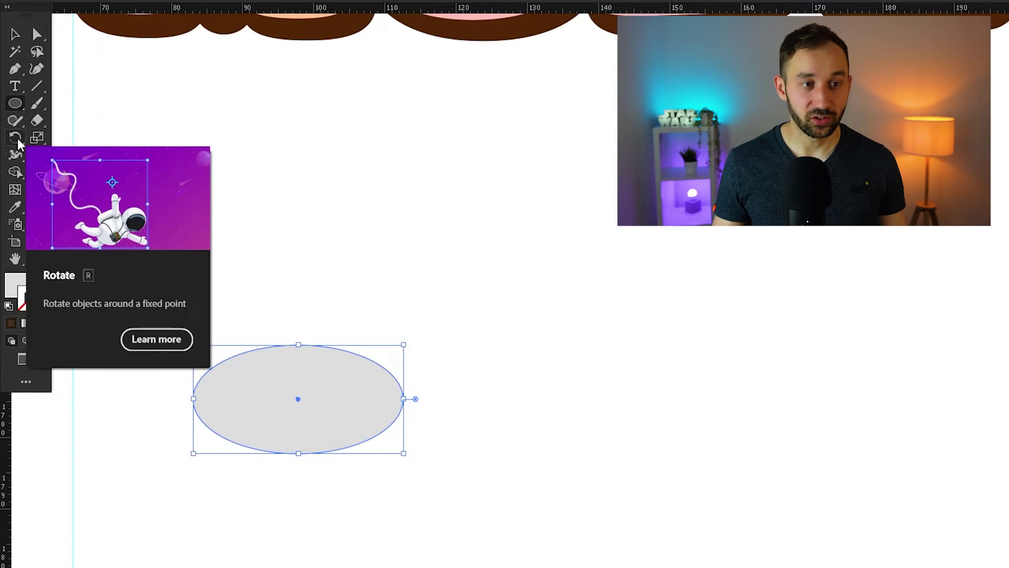
# Rotate a copy of the ellipse by 60° around its right-hand anchor point
pyautogui.press('r')
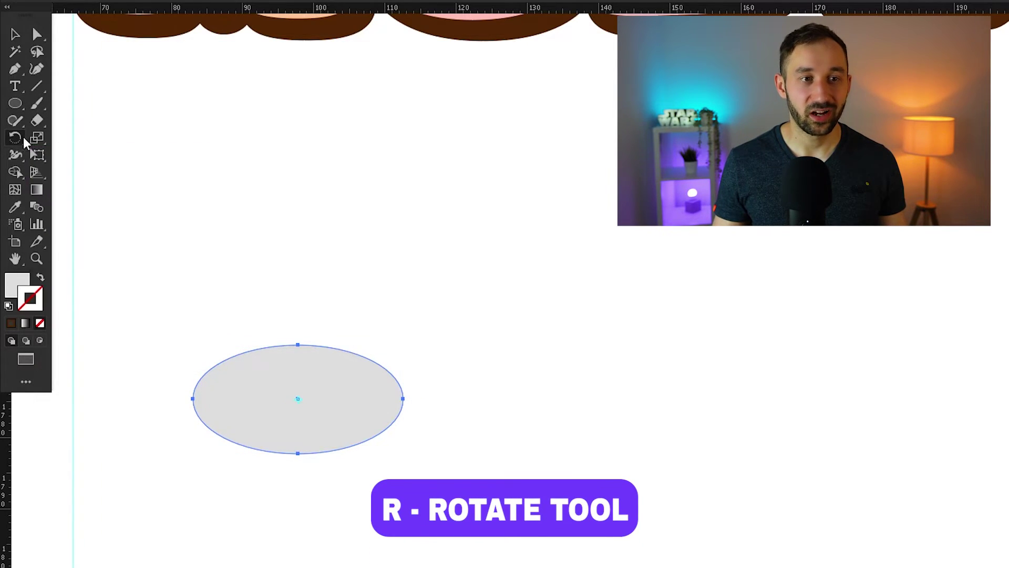
pyautogui.scroll(1, 276, 447)
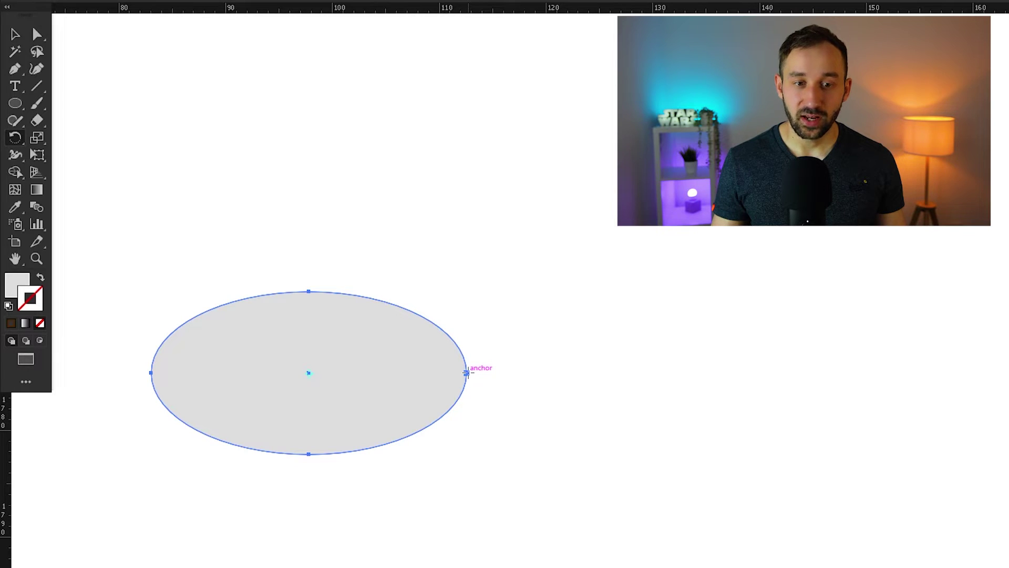
pyautogui.keyDown('alt'); pyautogui.click(466, 373); pyautogui.keyUp('alt')
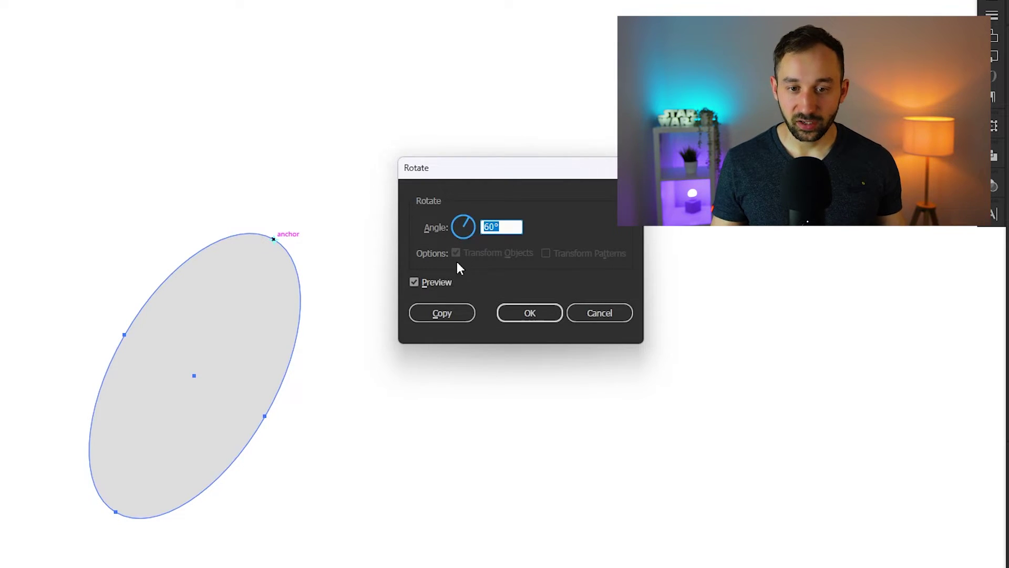
pyautogui.click(437, 284)
pyautogui.click(436, 283)
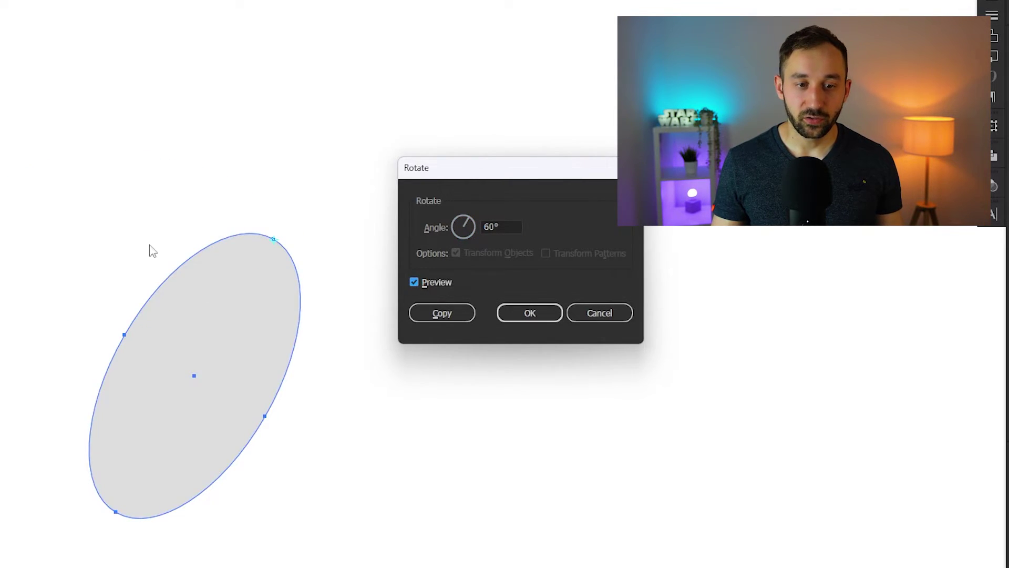
pyautogui.click(444, 314)
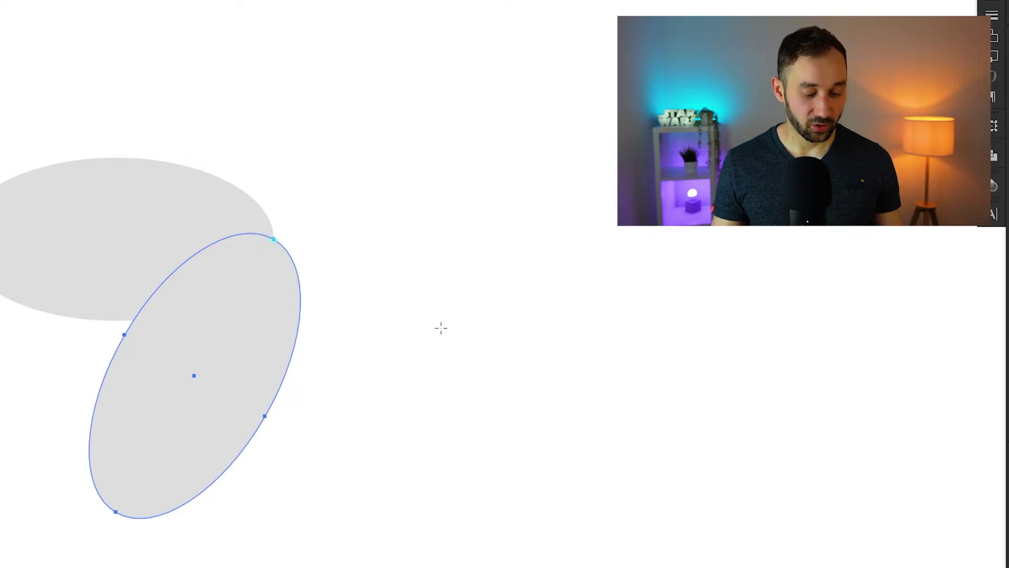
# Repeat the rotated copy four more times to complete a six-petal flower, then group the petals and deselect them
pyautogui.hotkey('ctrl', 'd')
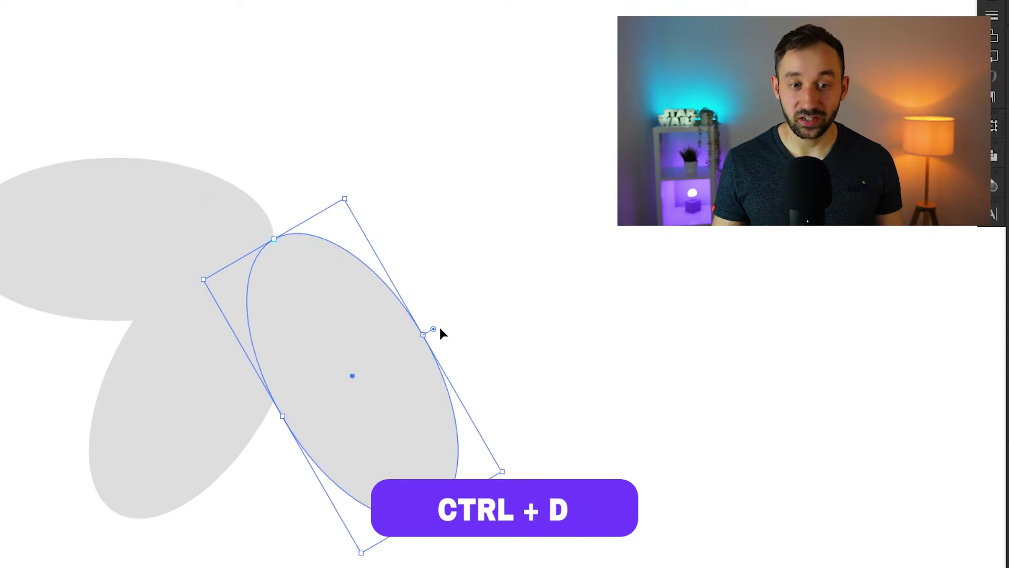
pyautogui.hotkey('ctrl', 'd')
pyautogui.hotkey('ctrl', 'd')
pyautogui.hotkey('ctrl', 'd')
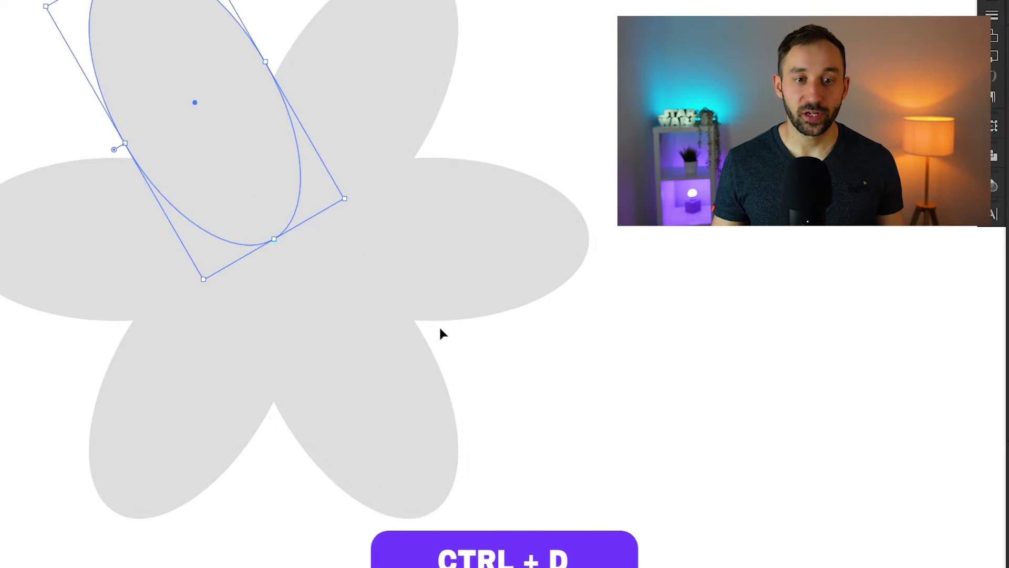
pyautogui.press('v')
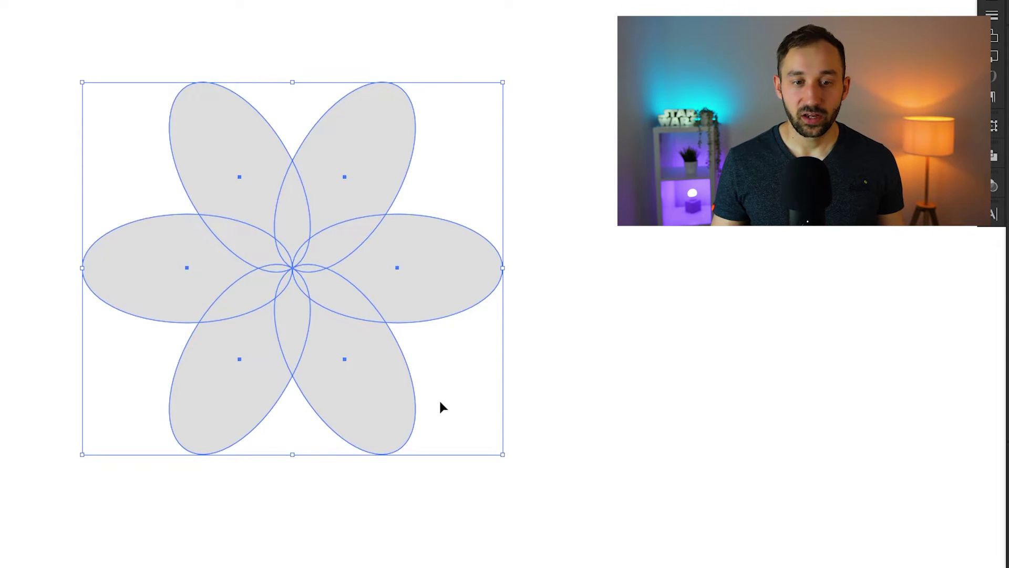
pyautogui.hotkey('ctrl', 'g')
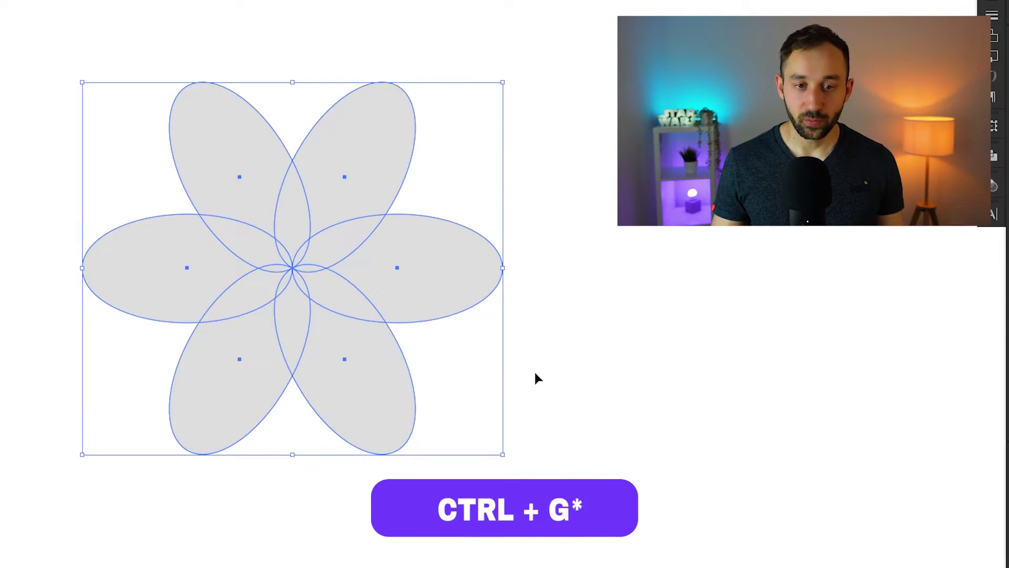
pyautogui.click(535, 374)
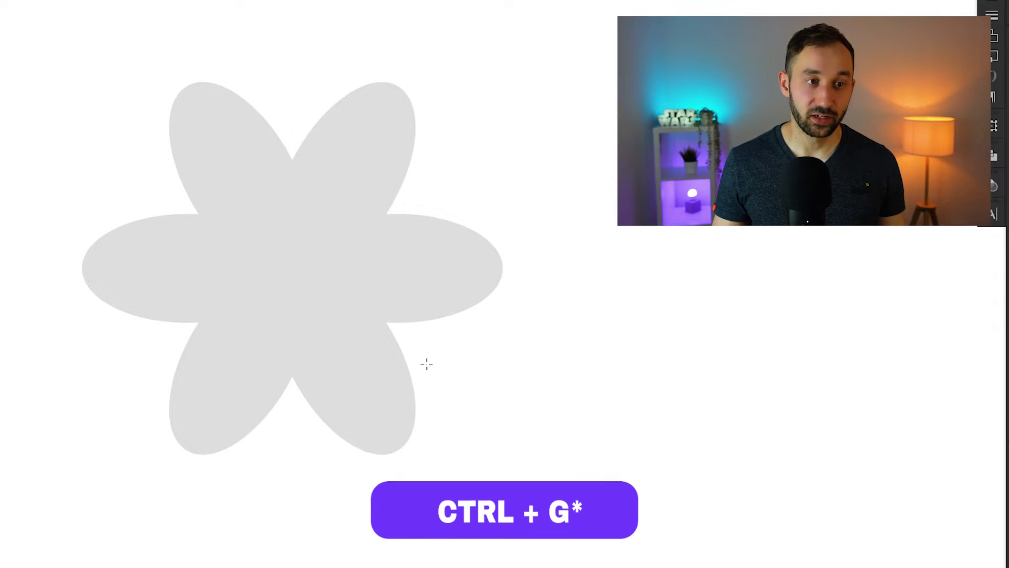
# Draw a small circle filled with white sampled from the artboard and centre it on the flower's petals
pyautogui.moveTo(287, 272)
pyautogui.mouseDown()
pyautogui.moveTo(331, 225)
pyautogui.moveTo(310, 224)
pyautogui.mouseUp()
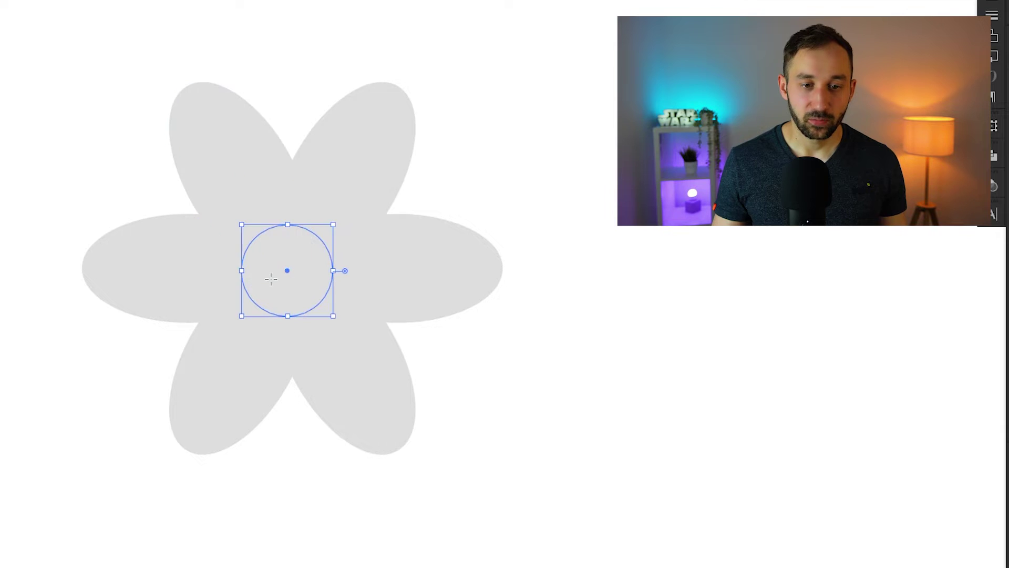
pyautogui.press('i')
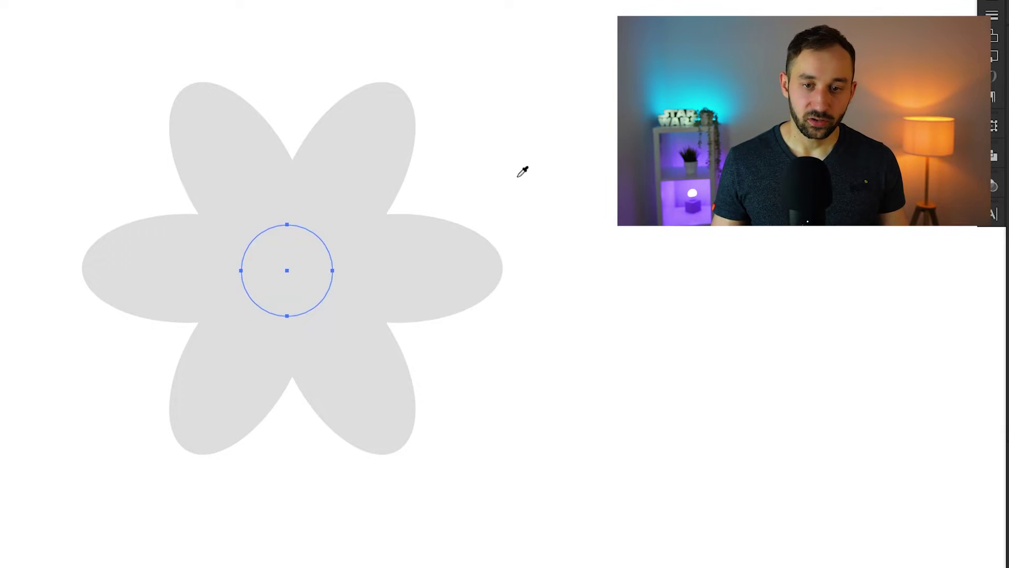
pyautogui.click(491, 151)
pyautogui.press('v')
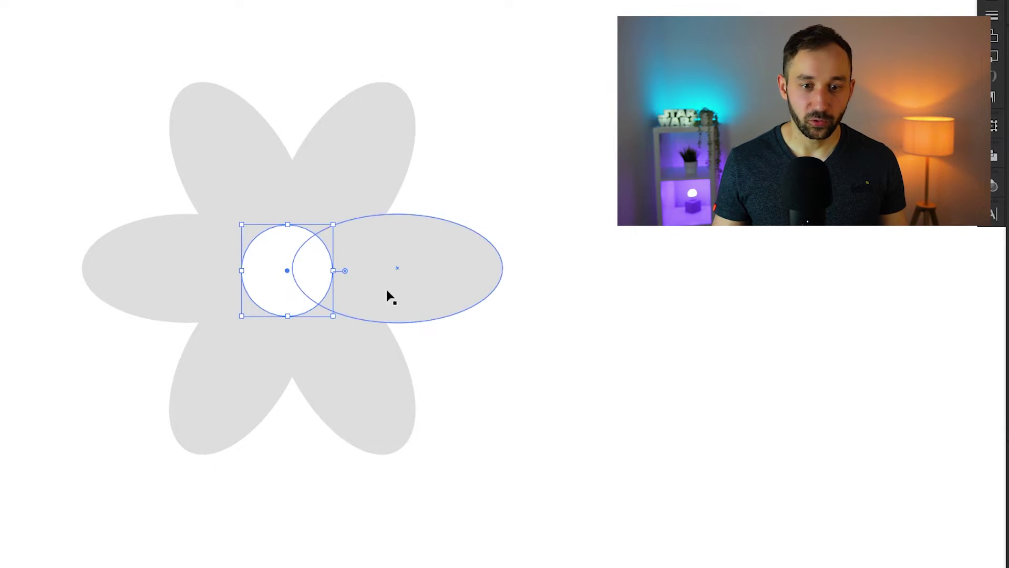
pyautogui.hotkey('ctrl', 'a')
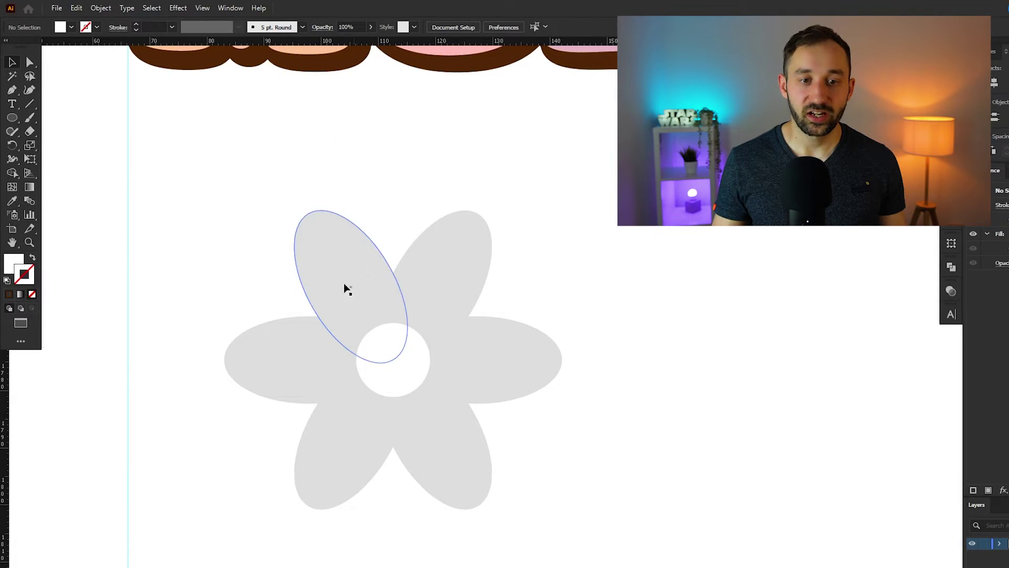
# Unite the six grouped petals into a single flower shape with Pathfinder, leaving out the white centre circle
pyautogui.click(356, 267)
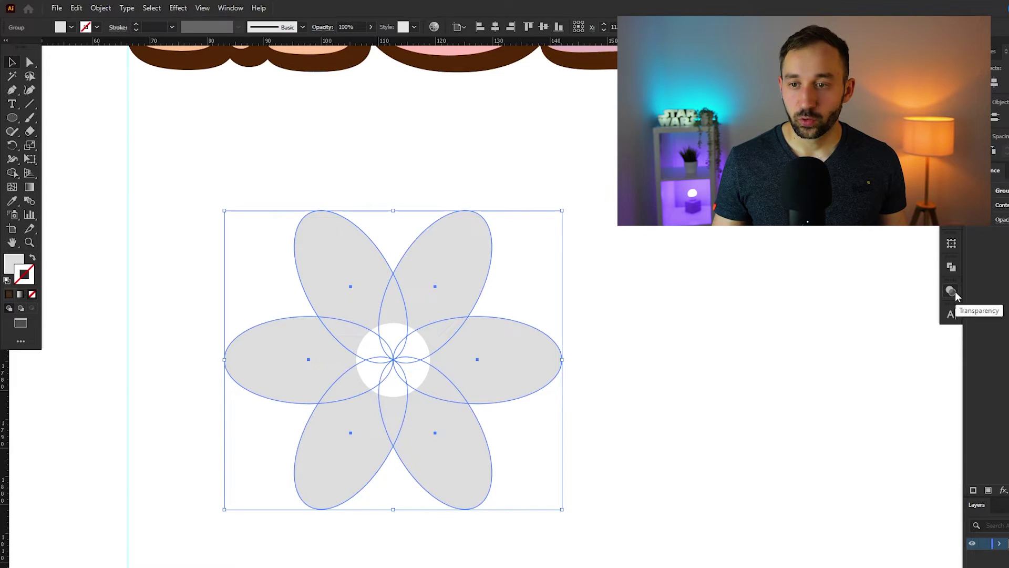
pyautogui.click(971, 257)
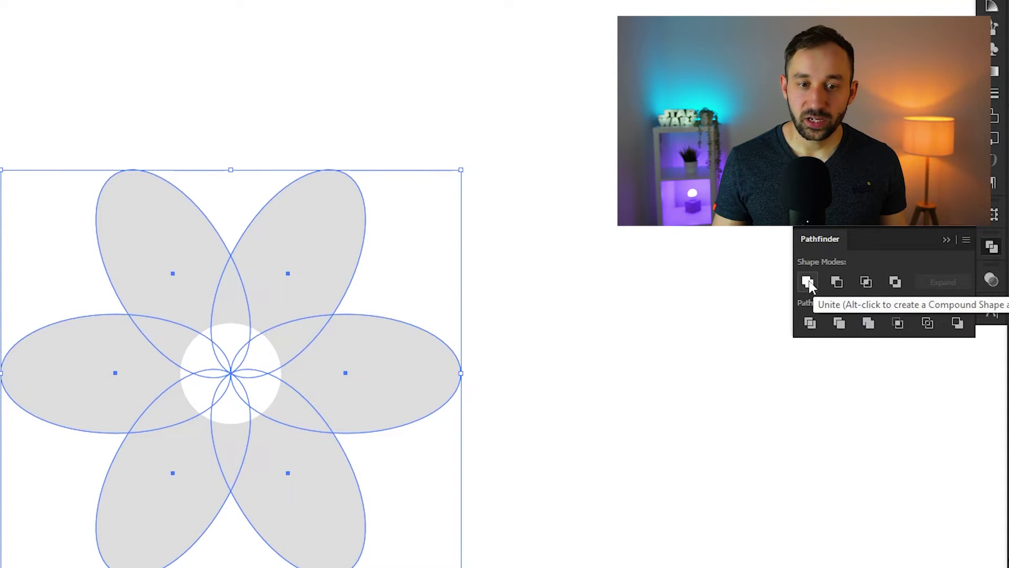
pyautogui.click(809, 283)
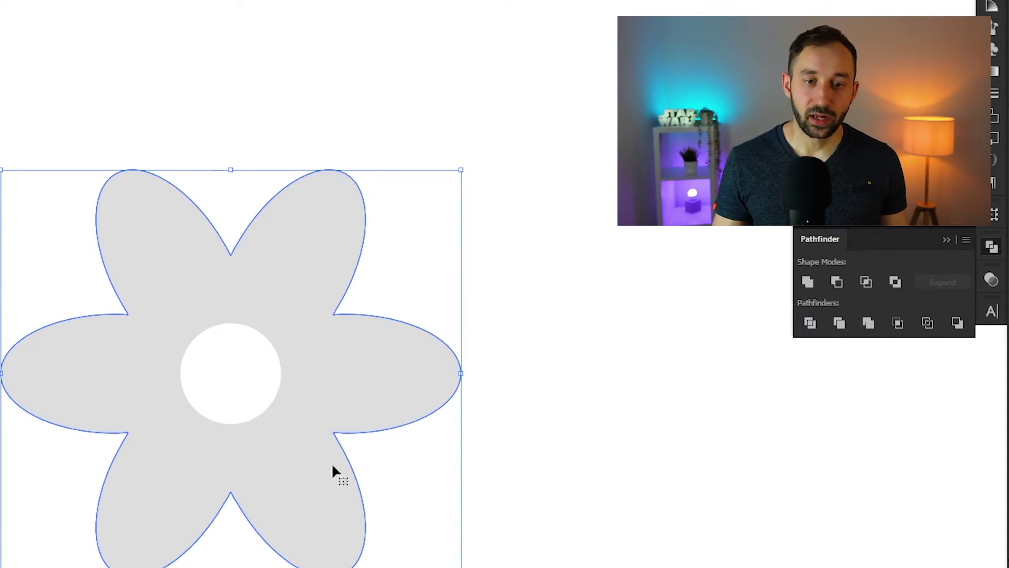
# Offset the united flower's path outward by 4 px with mitered joins
pyautogui.click(70, 9)
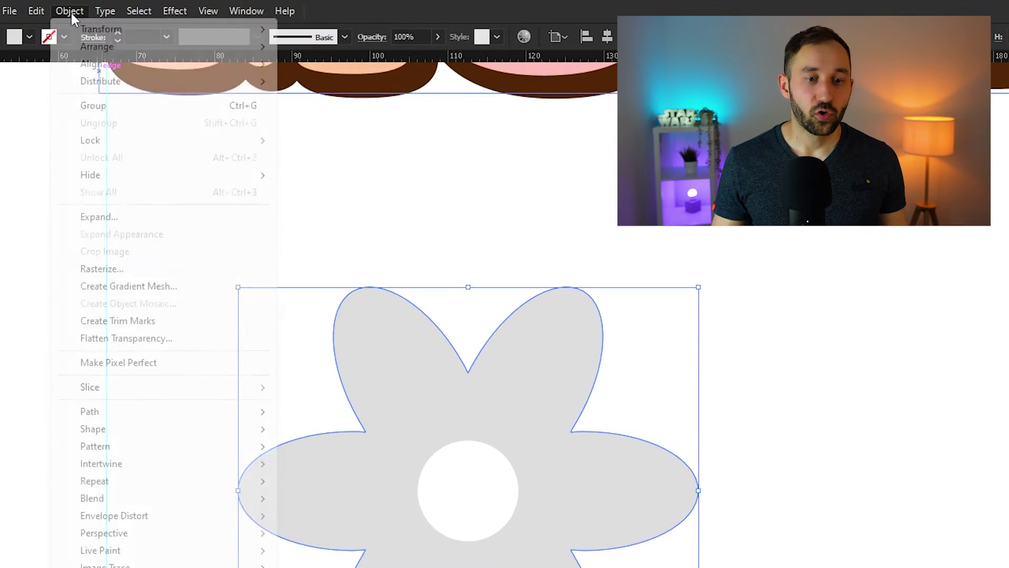
pyautogui.moveTo(90, 401)
pyautogui.click(381, 375)
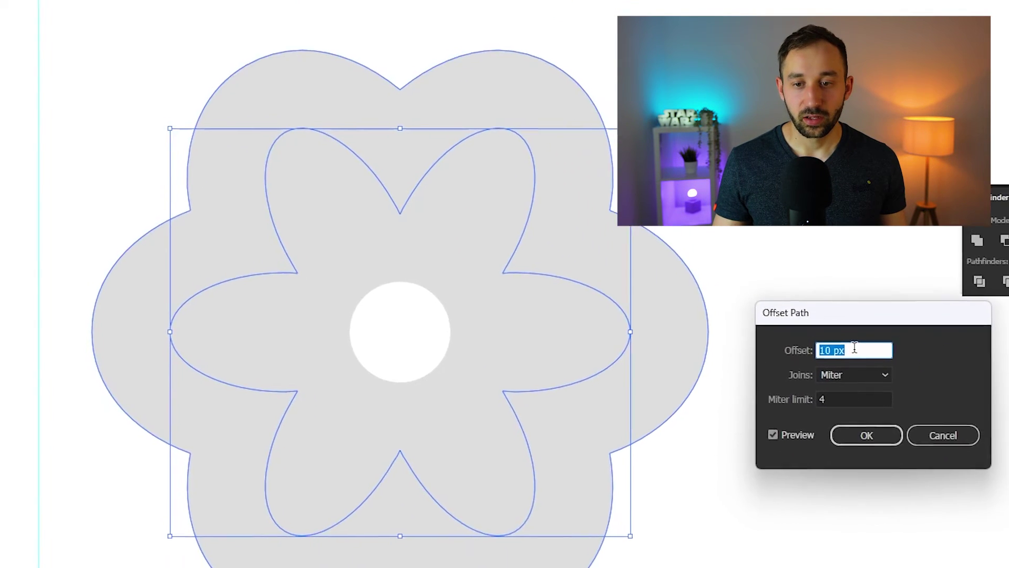
pyautogui.press('Down')
pyautogui.press('Down')
pyautogui.press('Down')
pyautogui.press('Down')
pyautogui.press('Down')
pyautogui.press('Down')
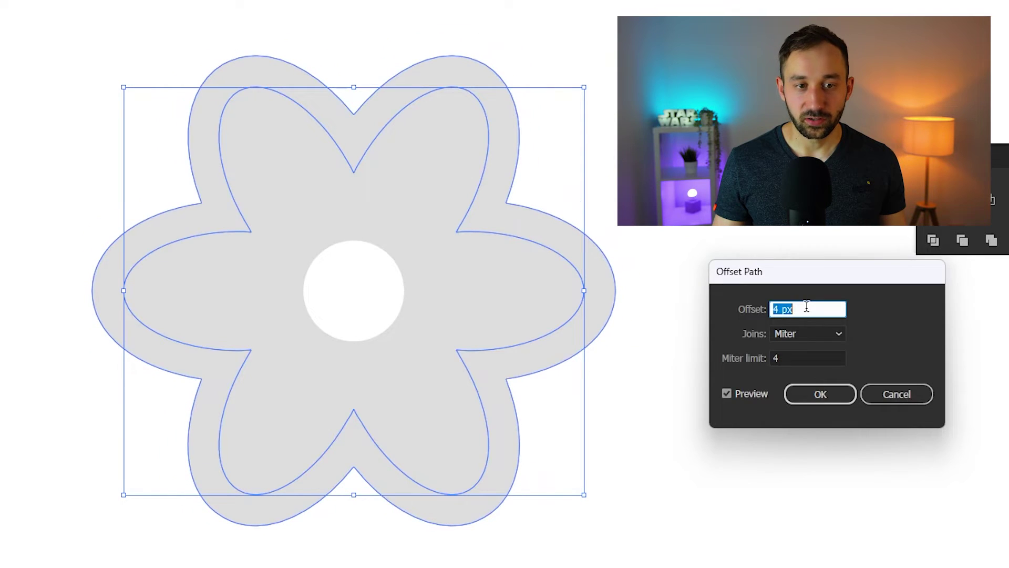
pyautogui.press('Down')
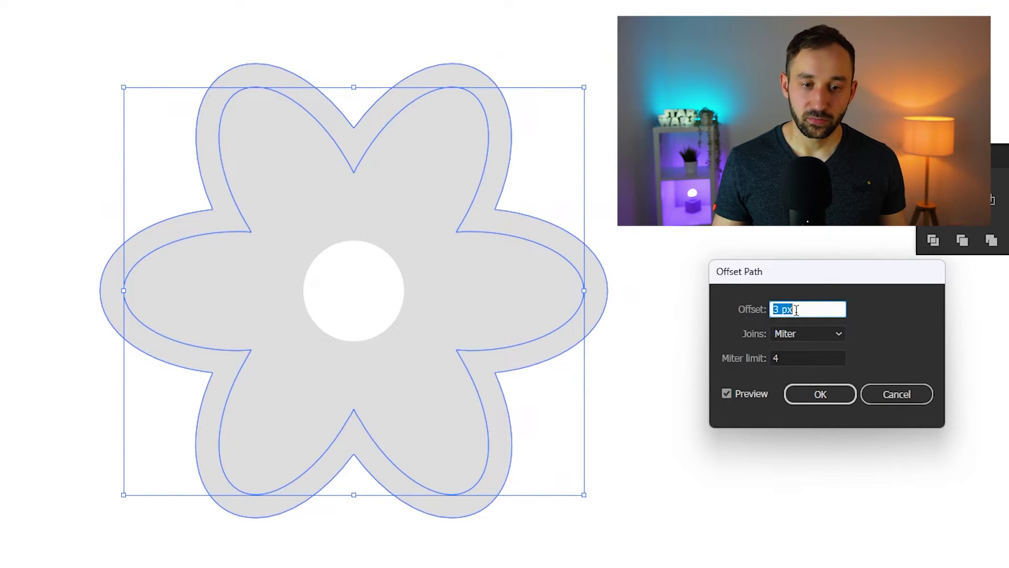
pyautogui.press('Up')
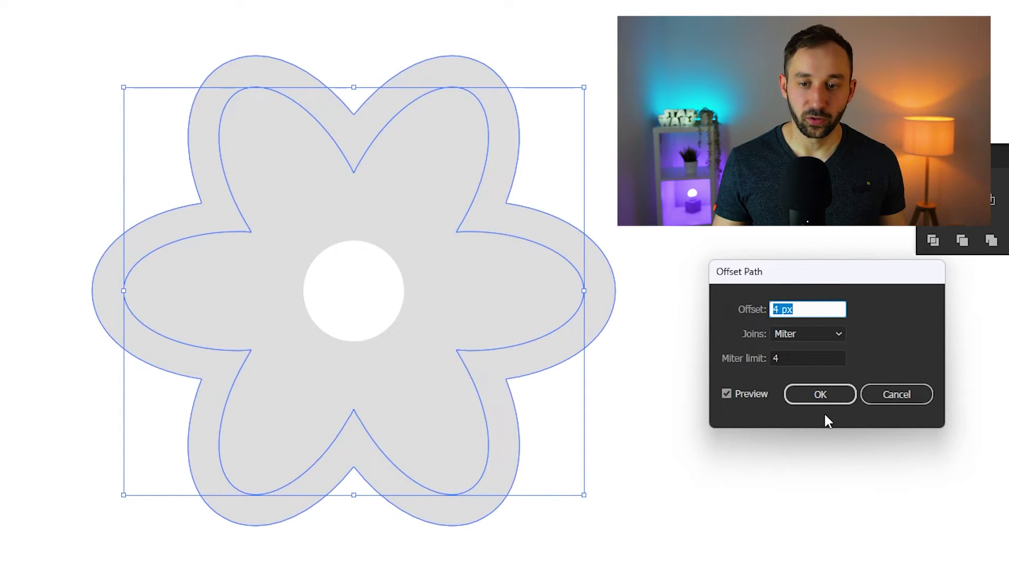
pyautogui.click(823, 397)
# Fill the offset outline with dark brown and the inner petals with pink, both sampled from the palette swatches
pyautogui.moveTo(513, 146); pyautogui.dragTo(509, 163)
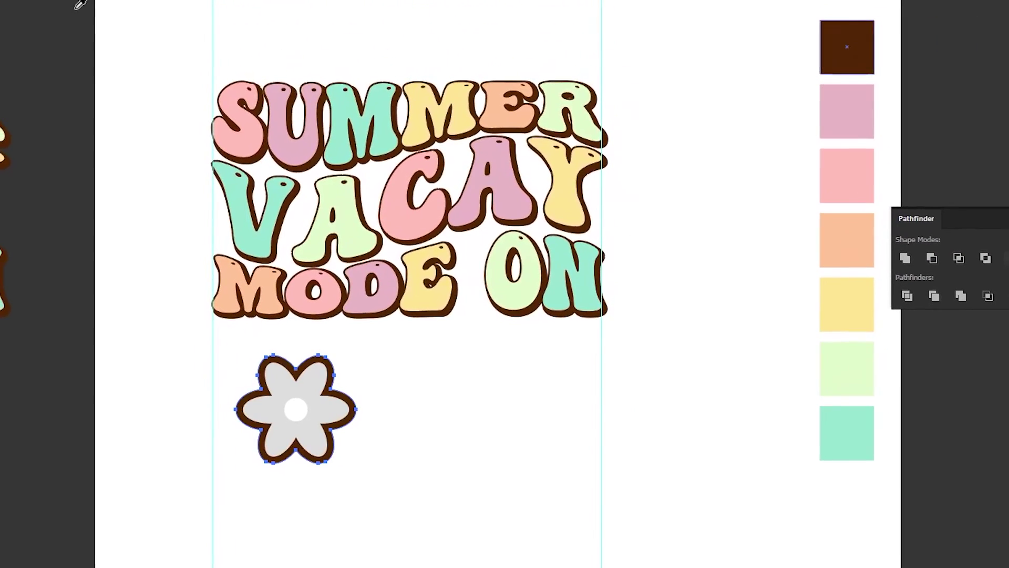
pyautogui.press('v')
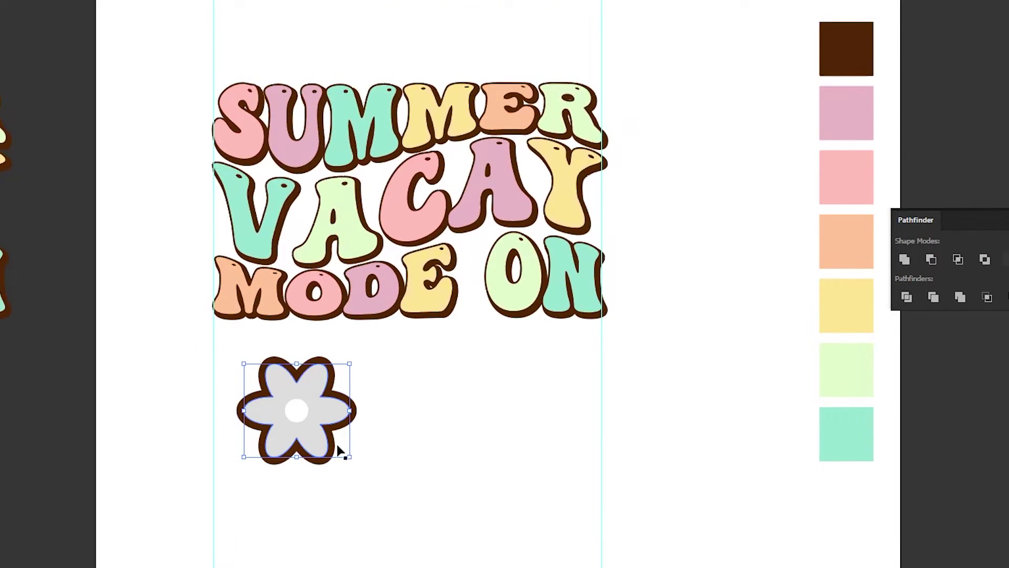
pyautogui.press('i')
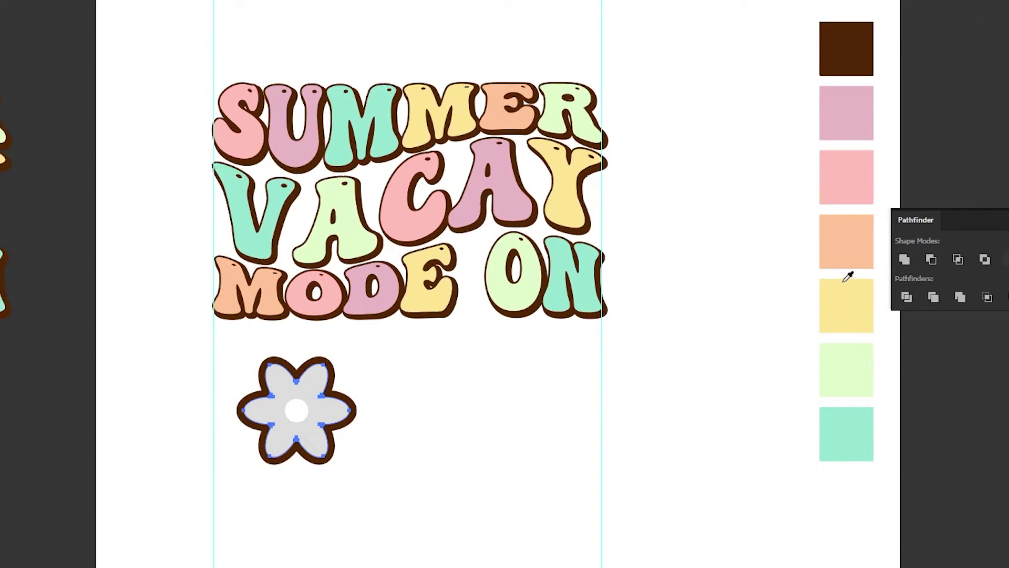
pyautogui.click(860, 174)
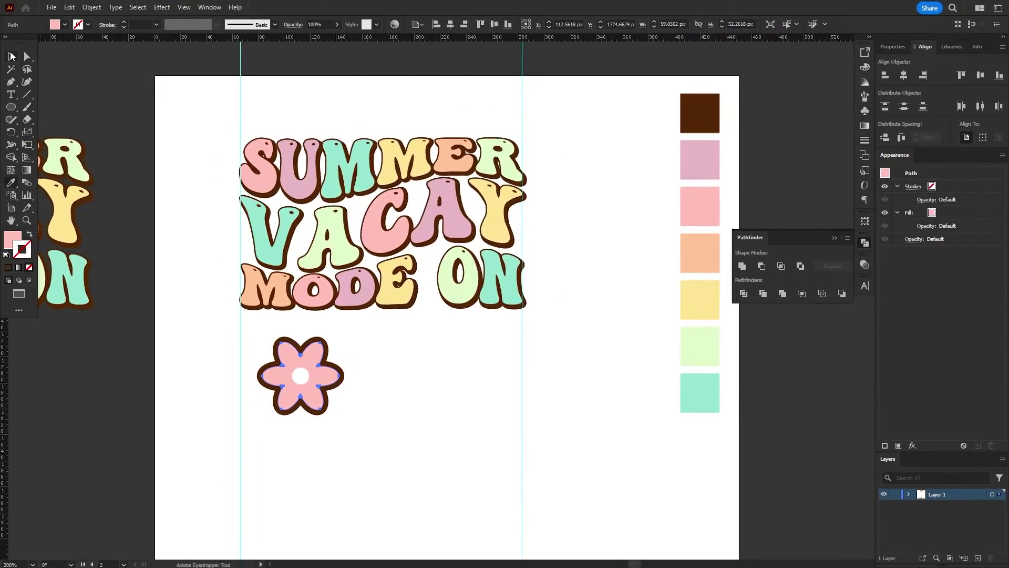
# Select the flower with its outline and centre, and scale it down proportionally to about 14 px wide
pyautogui.click(13, 56)
pyautogui.moveTo(180, 338); pyautogui.dragTo(423, 446)
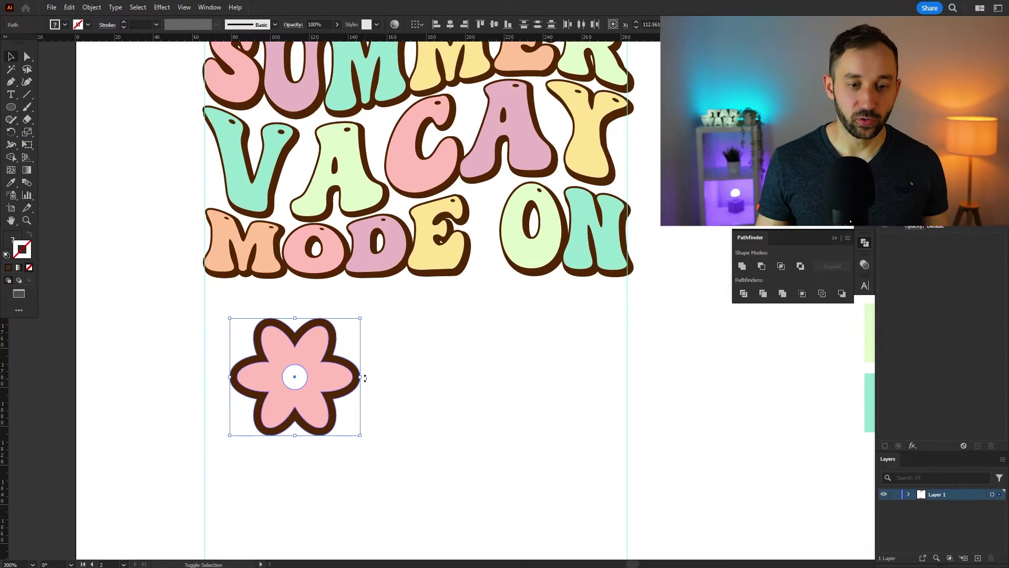
pyautogui.moveTo(360, 377); pyautogui.dragTo(312, 377)
pyautogui.scroll(1, 293, 343)
pyautogui.scroll(1, 294, 347)
pyautogui.moveTo(305, 440); pyautogui.dragTo(303, 282)
pyautogui.scroll(2, 310, 289)
pyautogui.click(266, 321)
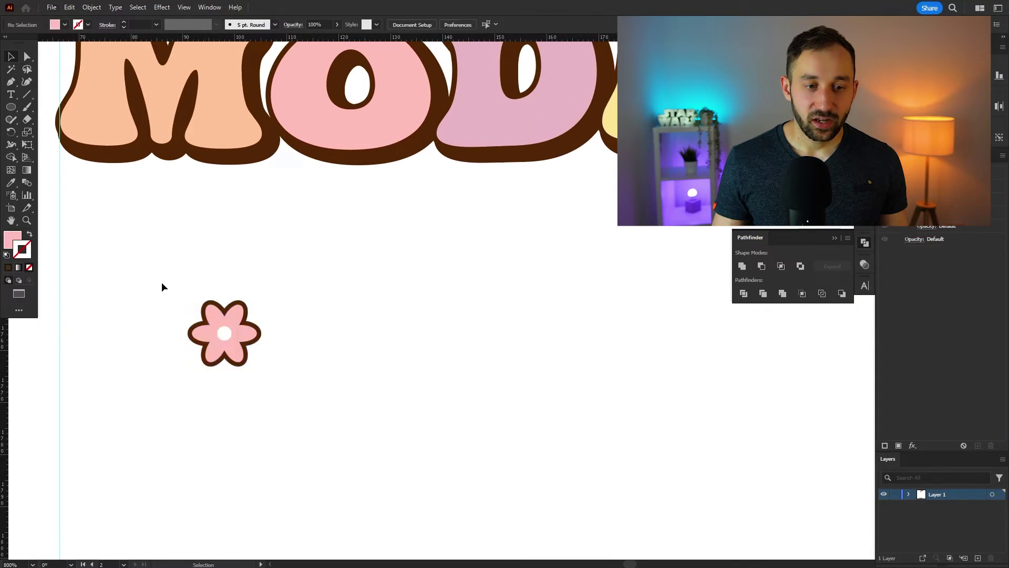
# Group the small flower's outline, petals and white centre into one object
pyautogui.moveTo(148, 277); pyautogui.dragTo(322, 404)
pyautogui.click(323, 405)
pyautogui.click(243, 339)
pyautogui.moveTo(175, 277); pyautogui.dragTo(361, 426)
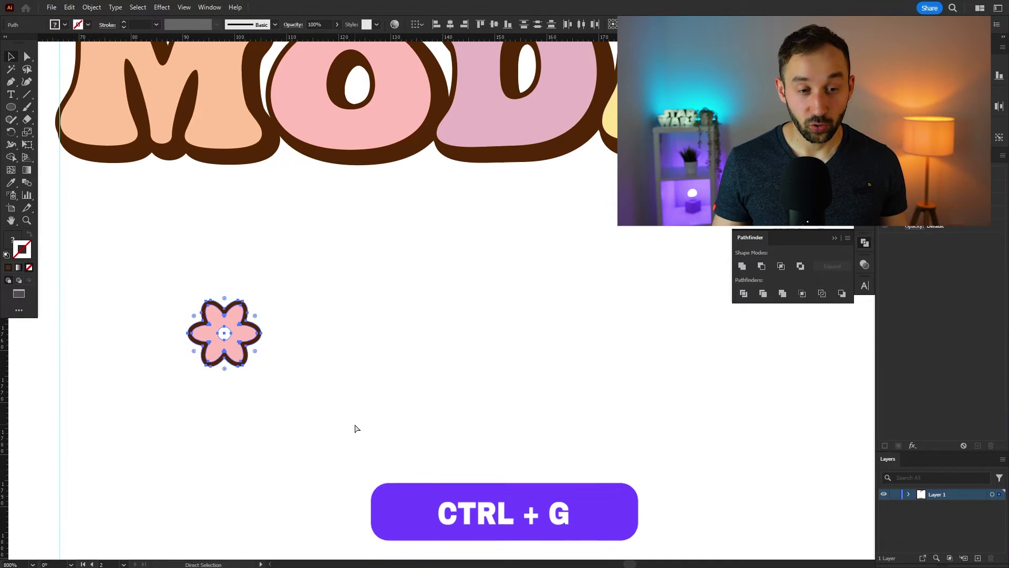
pyautogui.hotkey('ctrl', 'g')
pyautogui.scroll(2, 206, 349)
pyautogui.scroll(-1, 253, 348)
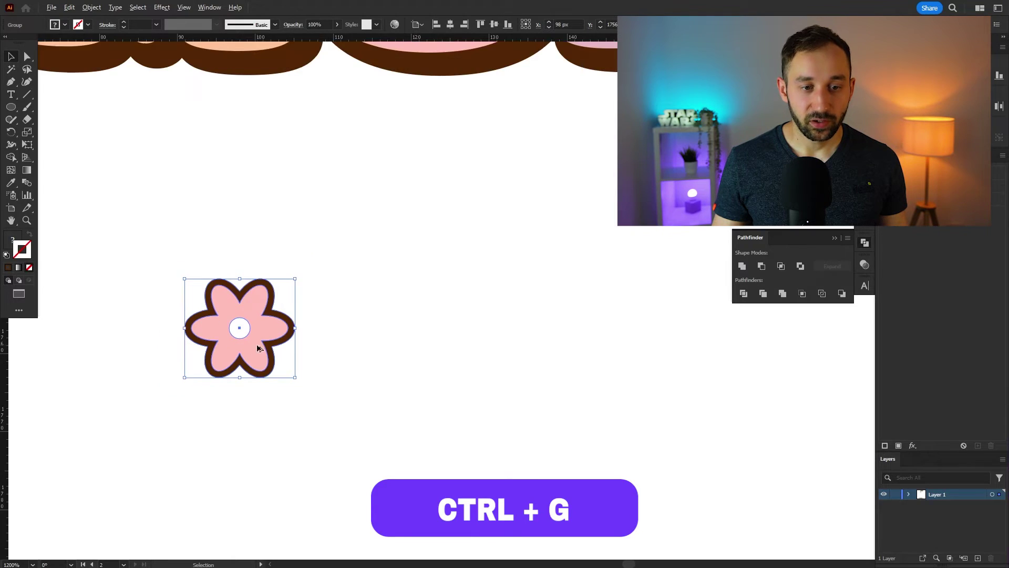
# Duplicate the grouped flower horizontally into an evenly spaced row of five, and deselect
pyautogui.moveTo(248, 328); pyautogui.dragTo(347, 337)
pyautogui.hotkey('ctrl', 'd')
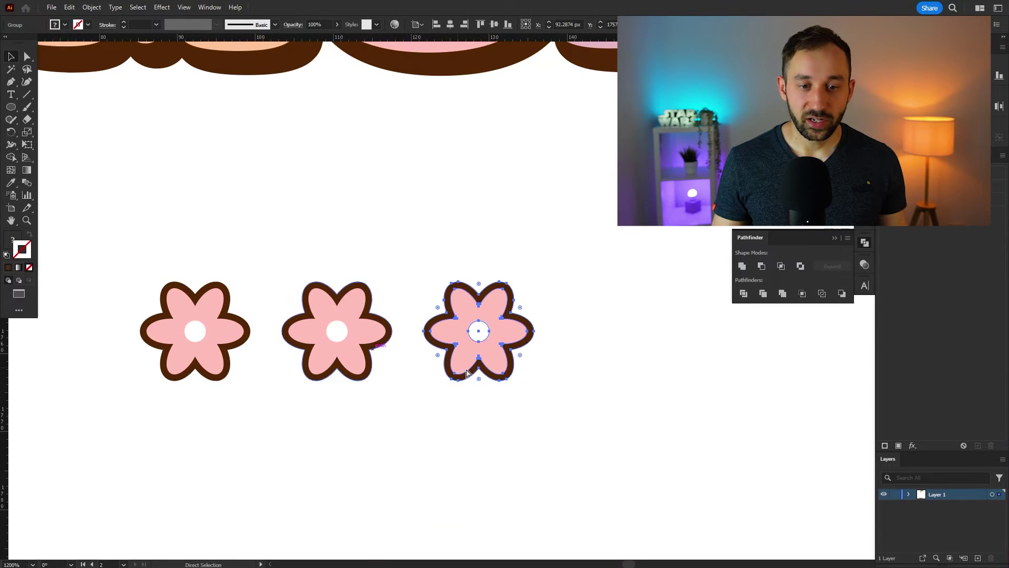
pyautogui.hotkey('ctrl', 'd')
pyautogui.hotkey('ctrl', 'd')
pyautogui.click(715, 439)
pyautogui.scroll(-3, 484, 440)
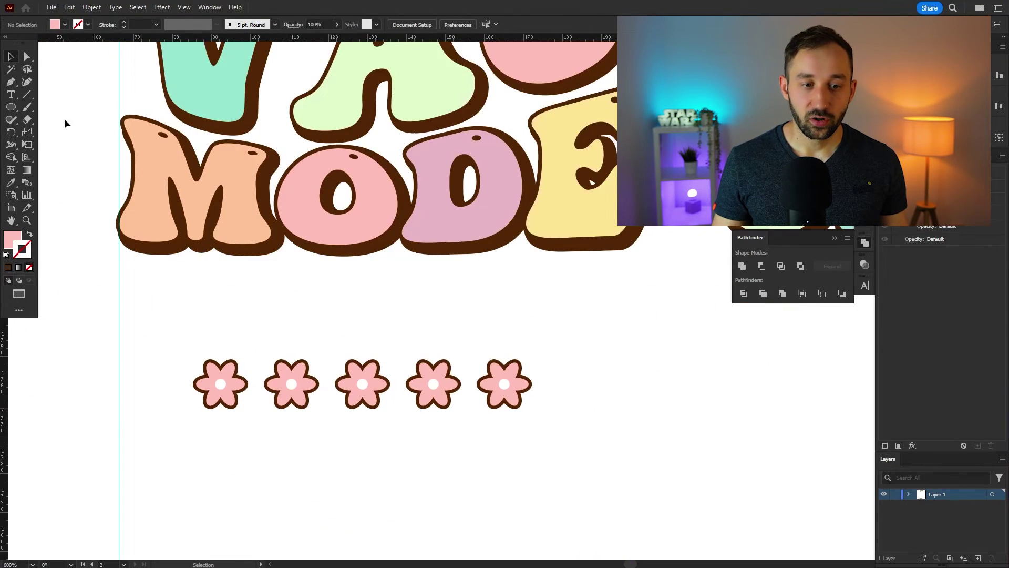
# Recolour the petals of the second, third and fourth flowers mint, orange and yellow with swatches sampled by the Eyedropper
pyautogui.moveTo(220, 337); pyautogui.dragTo(187, 322)
pyautogui.press('i')
pyautogui.moveTo(504, 314); pyautogui.dragTo(230, 350)
pyautogui.scroll(-1, 229, 350)
pyautogui.scroll(-1, 362, 333)
pyautogui.click(745, 365)
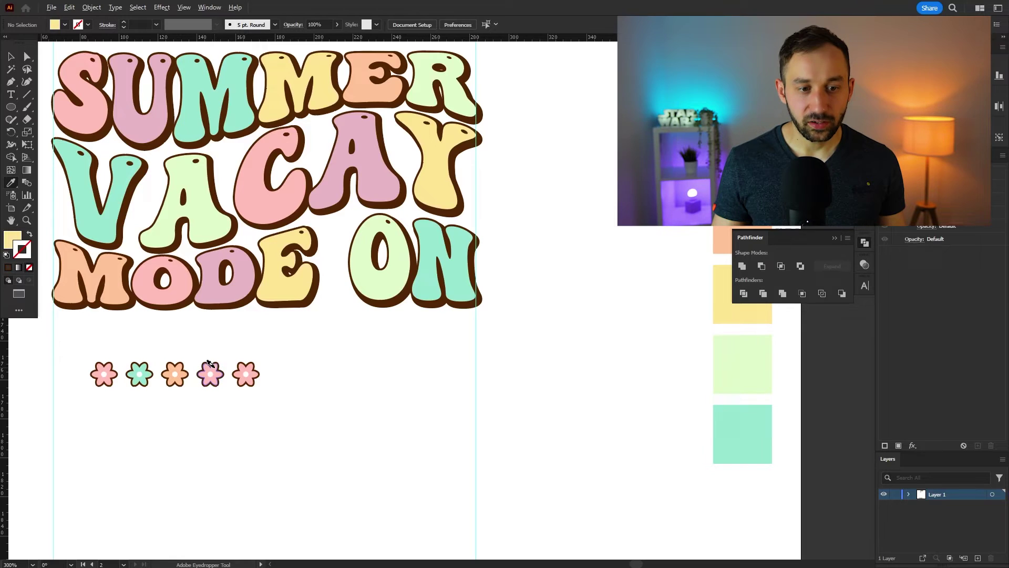
pyautogui.keyDown('alt'); pyautogui.click(209, 368); pyautogui.keyUp('alt')
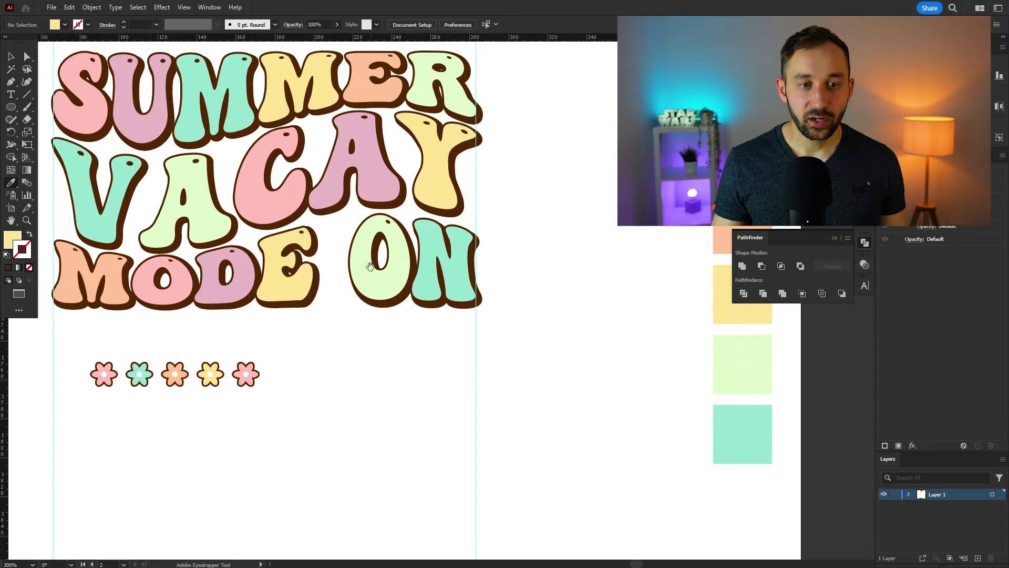
pyautogui.scroll(1, 273, 263)
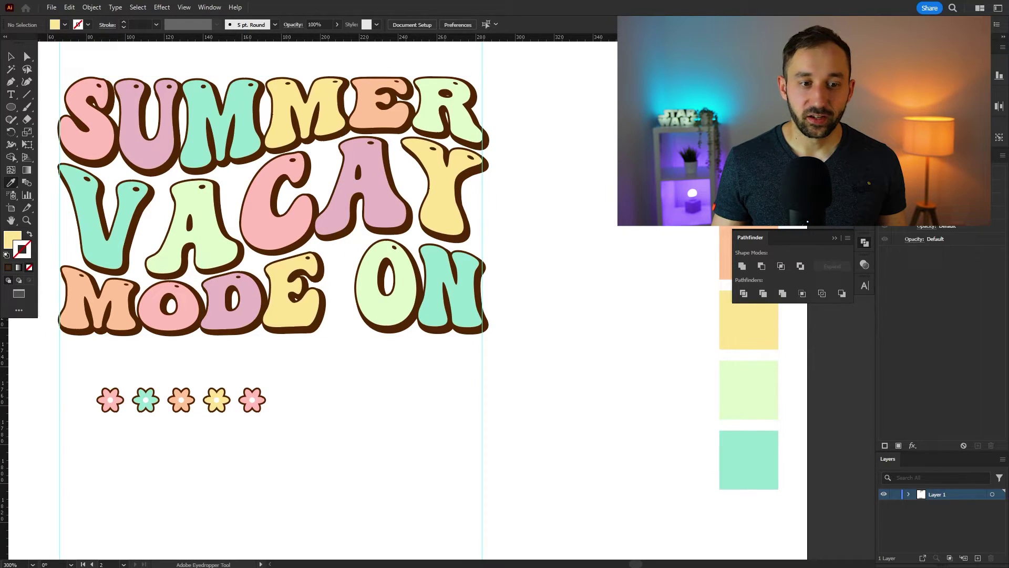
# Colour the fifth flower's petals mauve from the palette, and move the flower row against the left vertical guide
pyautogui.click(748, 181)
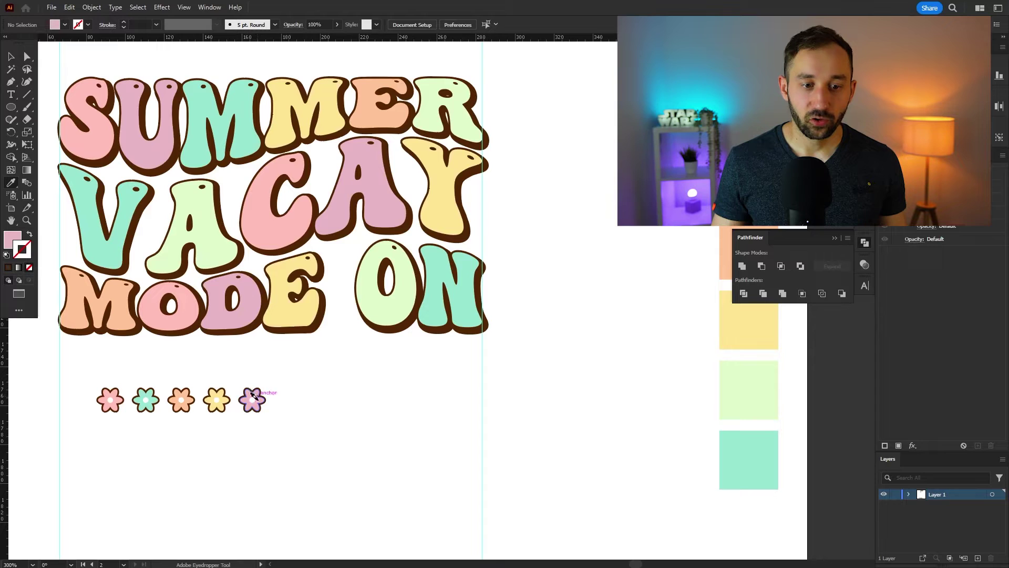
pyautogui.moveTo(252, 401); pyautogui.dragTo(217, 396)
pyautogui.click(281, 350)
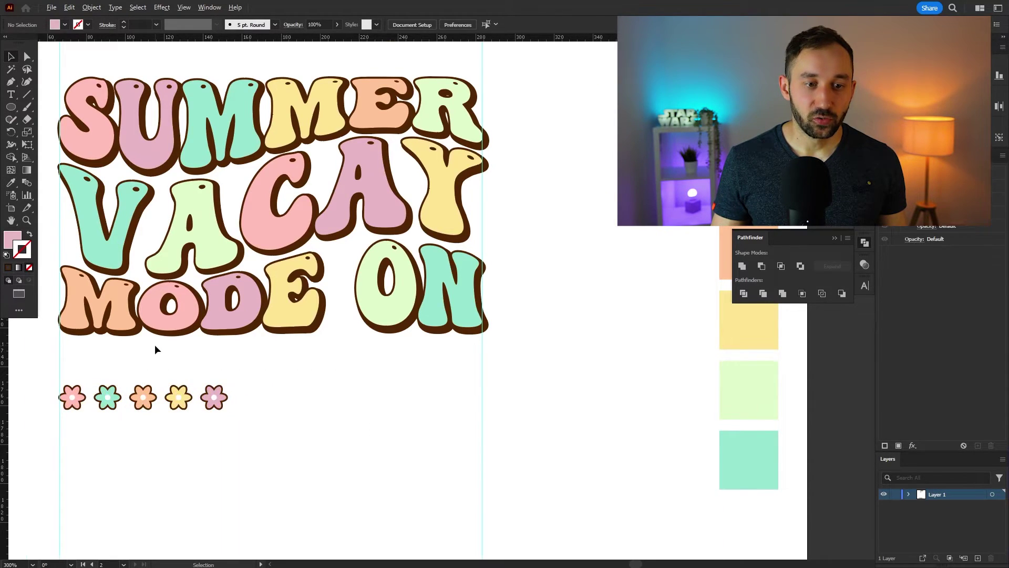
# Draw an upright five-pointed star about 35 px wide below the flower row with the Star tool
pyautogui.scroll(1, 157, 346)
pyautogui.moveTo(351, 162); pyautogui.dragTo(371, 285)
pyautogui.moveTo(366, 422); pyautogui.dragTo(396, 219)
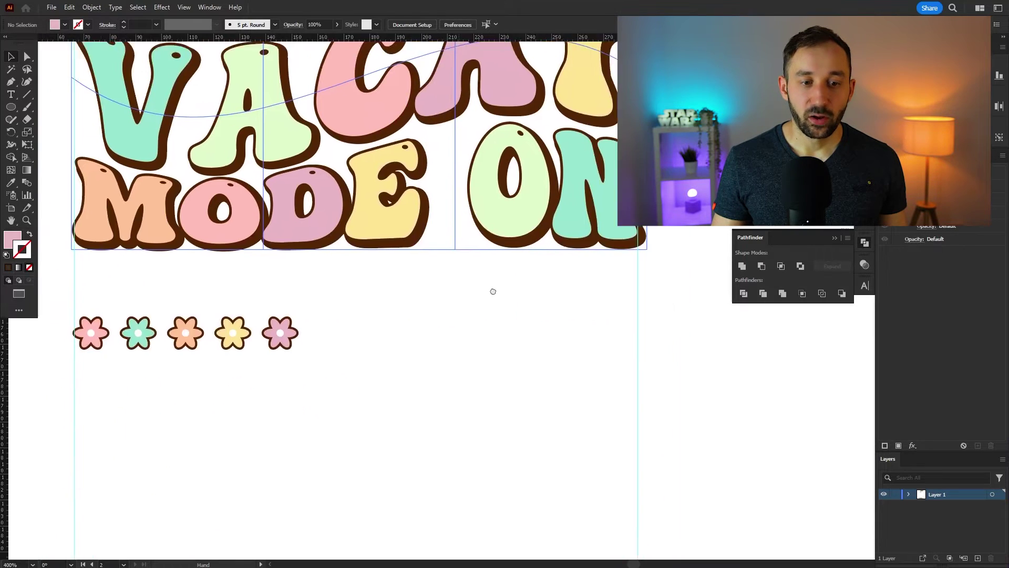
pyautogui.moveTo(493, 292); pyautogui.dragTo(523, 195)
pyautogui.scroll(1, 119, 347)
pyautogui.moveTo(115, 332); pyautogui.dragTo(188, 315)
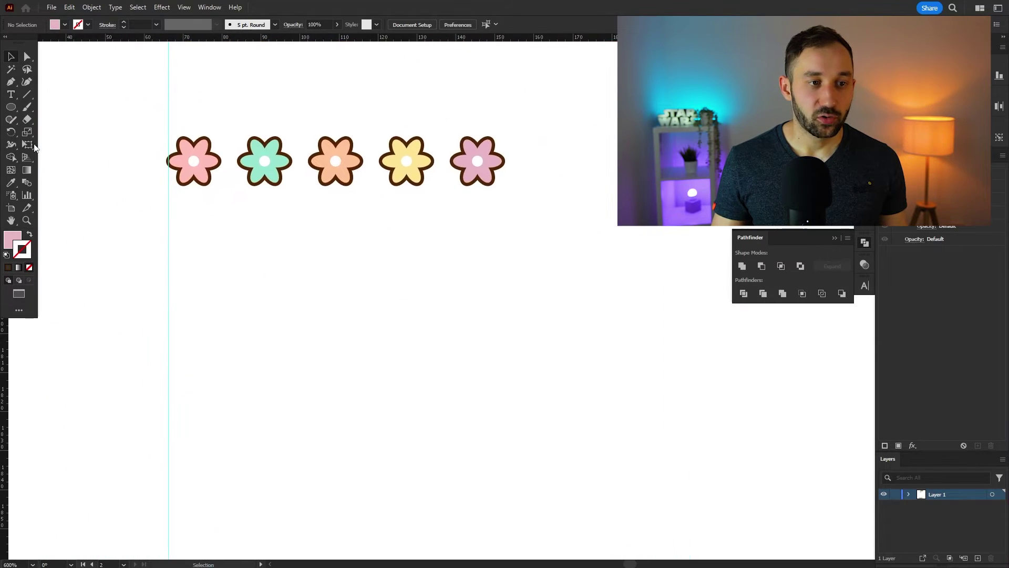
pyautogui.click(11, 107)
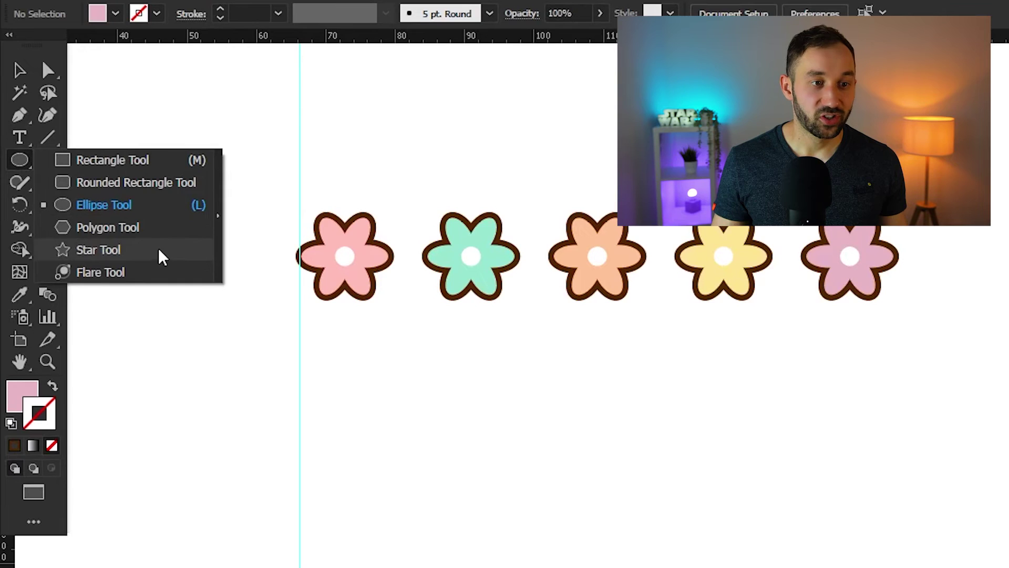
pyautogui.click(162, 256)
pyautogui.moveTo(426, 394); pyautogui.dragTo(549, 326)
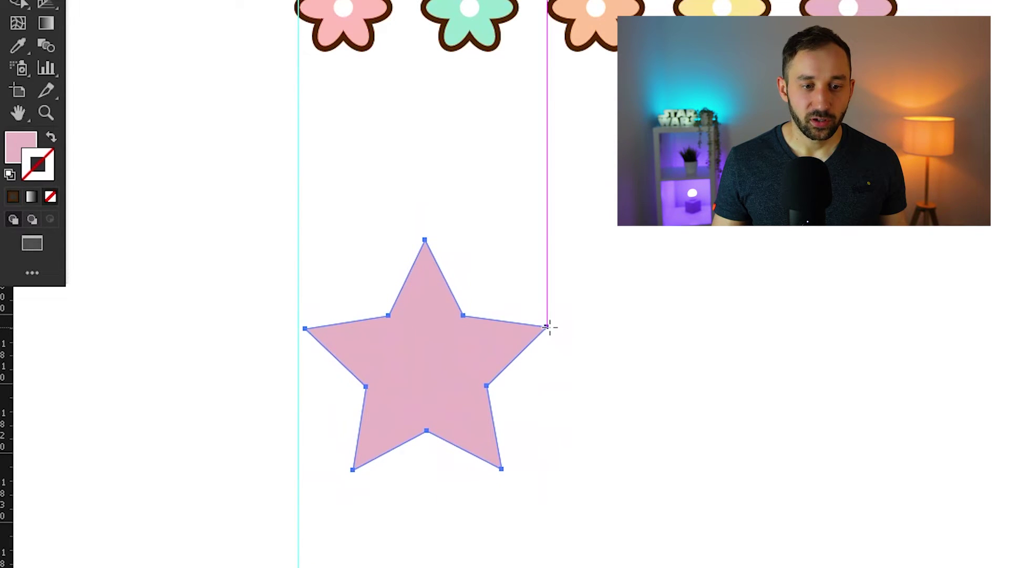
# Round all of the star's corners slightly with the live corner widgets
pyautogui.press('v')
pyautogui.moveTo(430, 363); pyautogui.dragTo(491, 336)
pyautogui.scroll(2, 467, 286)
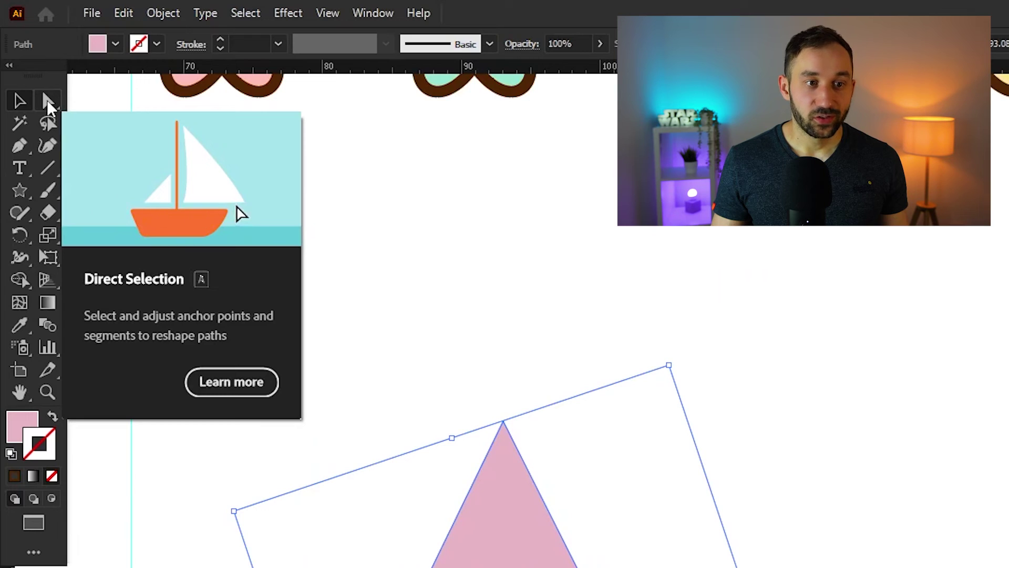
pyautogui.click(47, 102)
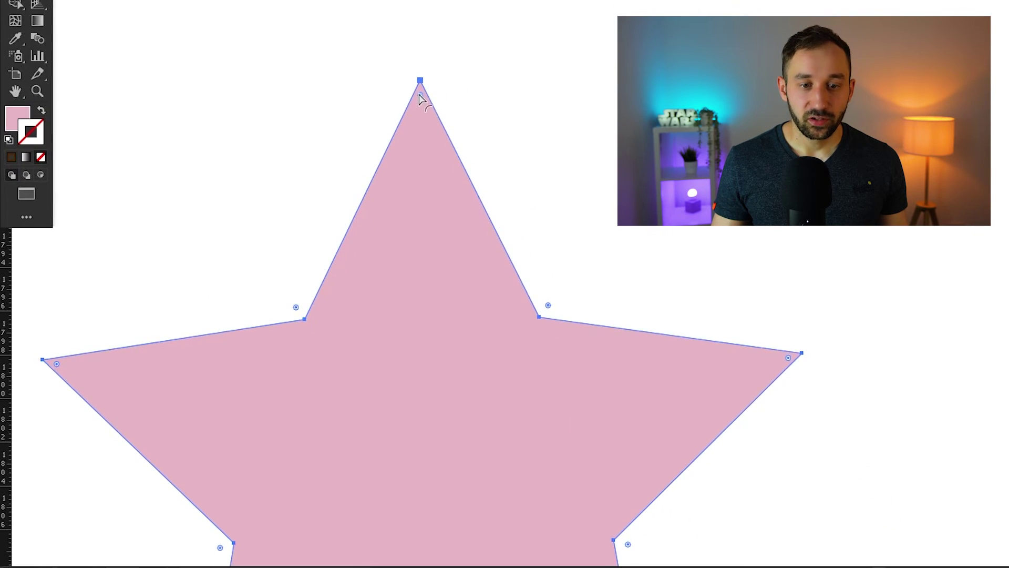
pyautogui.moveTo(421, 99); pyautogui.dragTo(444, 150)
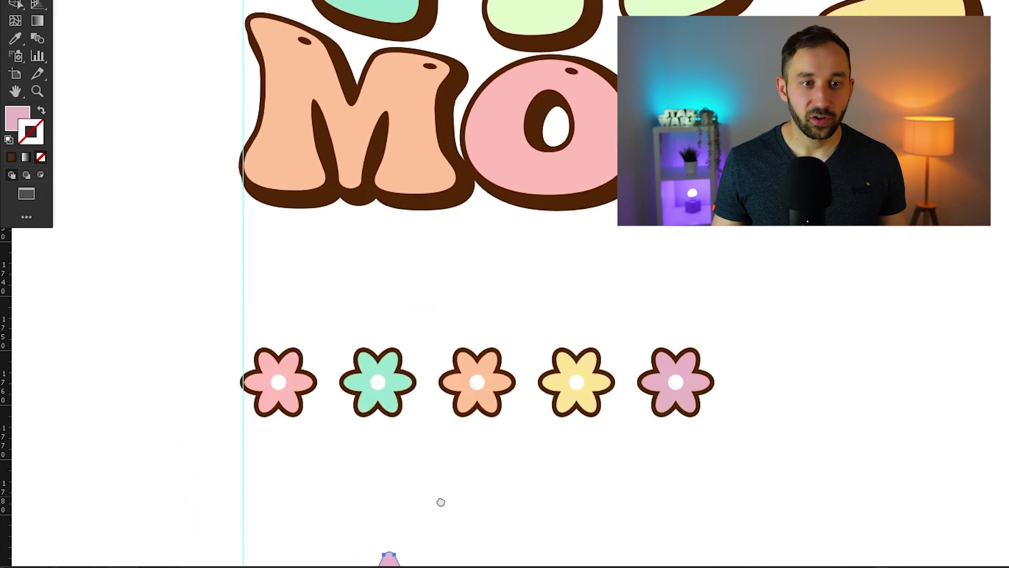
# Compare the rounded corners of the lettering with those of the star
pyautogui.scroll(1, 441, 500)
pyautogui.scroll(5, 274, 159)
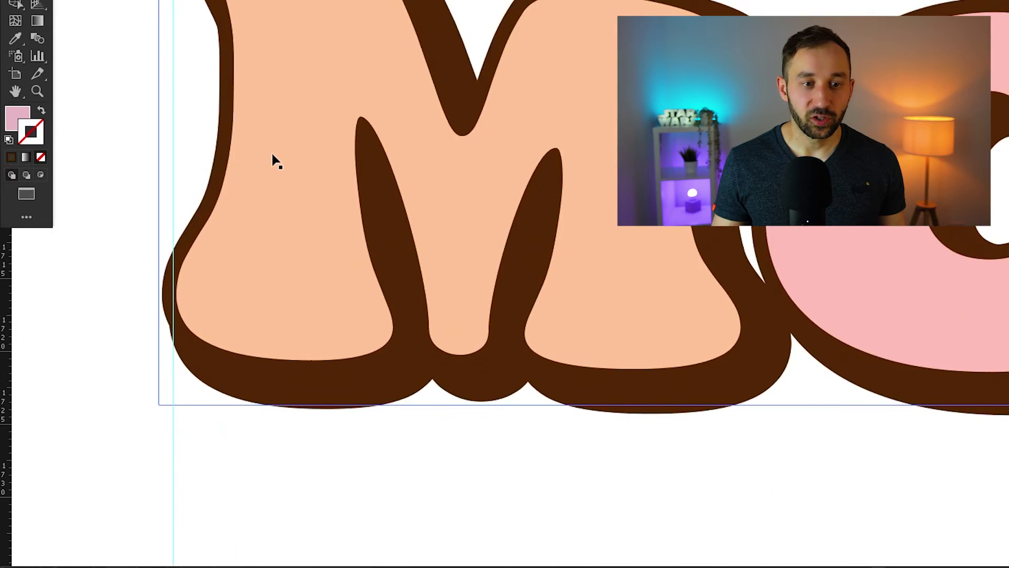
pyautogui.moveTo(988, 203); pyautogui.dragTo(706, 154)
pyautogui.scroll(-3, 705, 154)
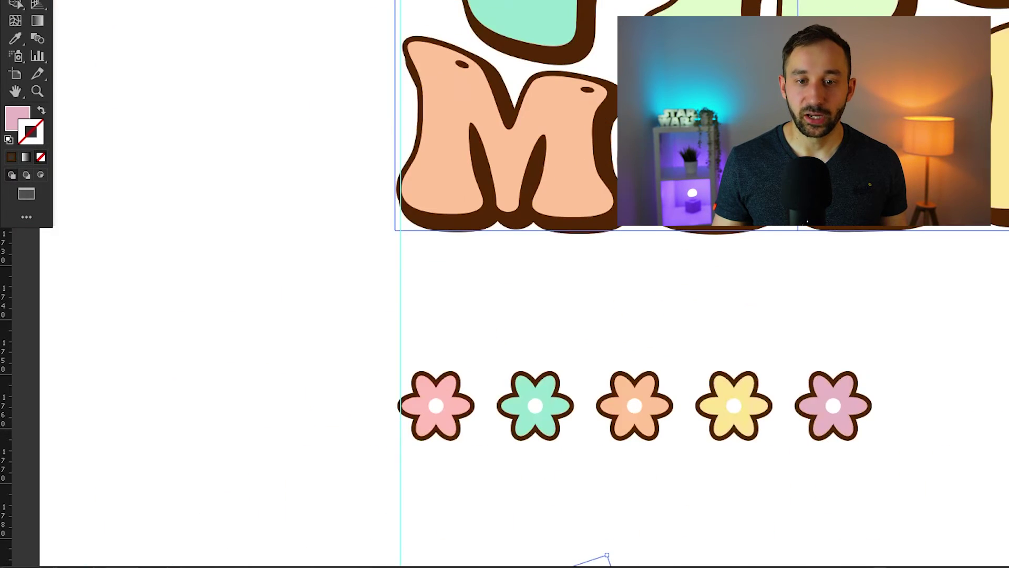
pyautogui.moveTo(673, 444); pyautogui.dragTo(620, 241)
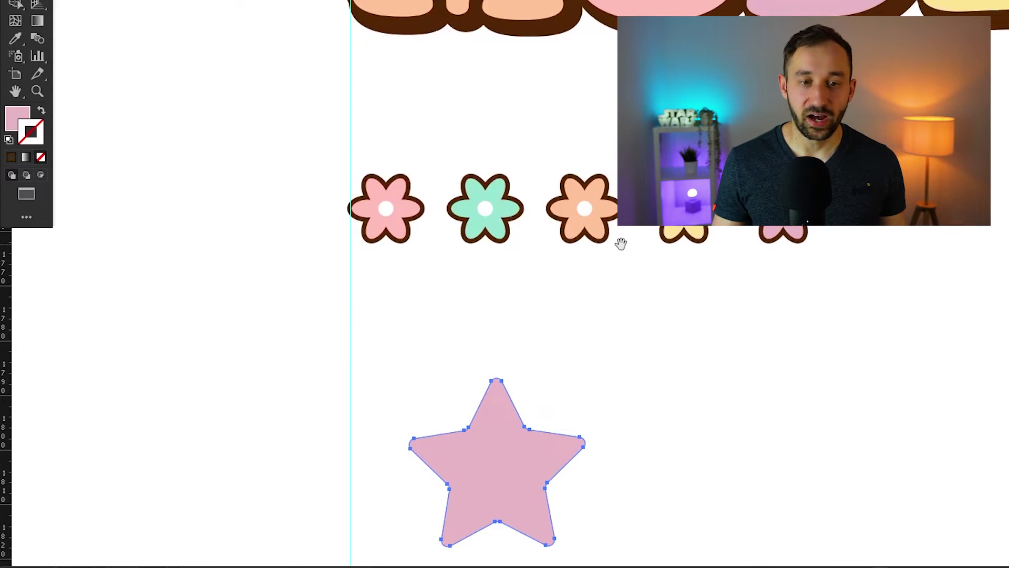
pyautogui.moveTo(622, 410); pyautogui.dragTo(642, 270)
pyautogui.scroll(5, 492, 319)
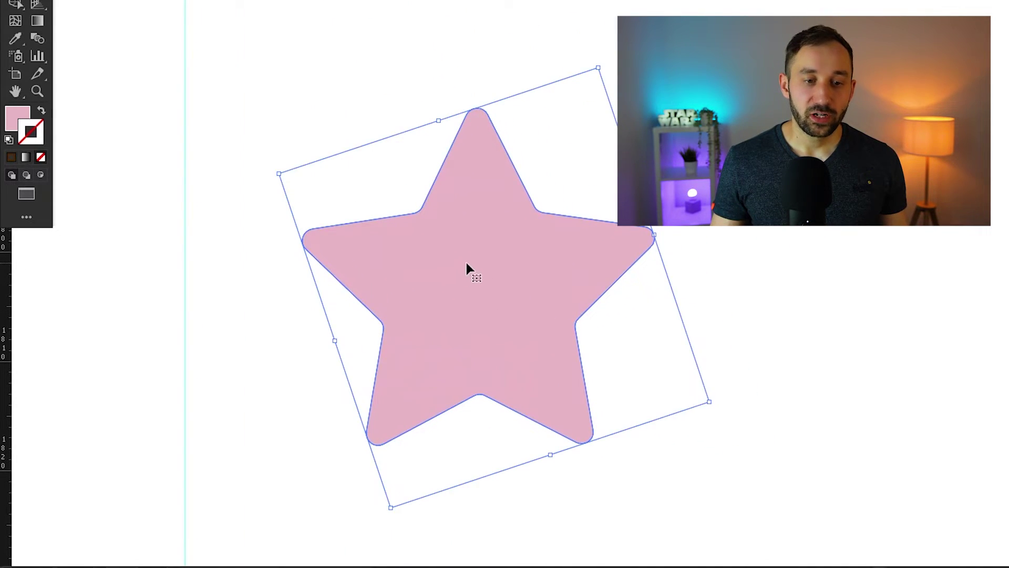
pyautogui.scroll(-3, 462, 261)
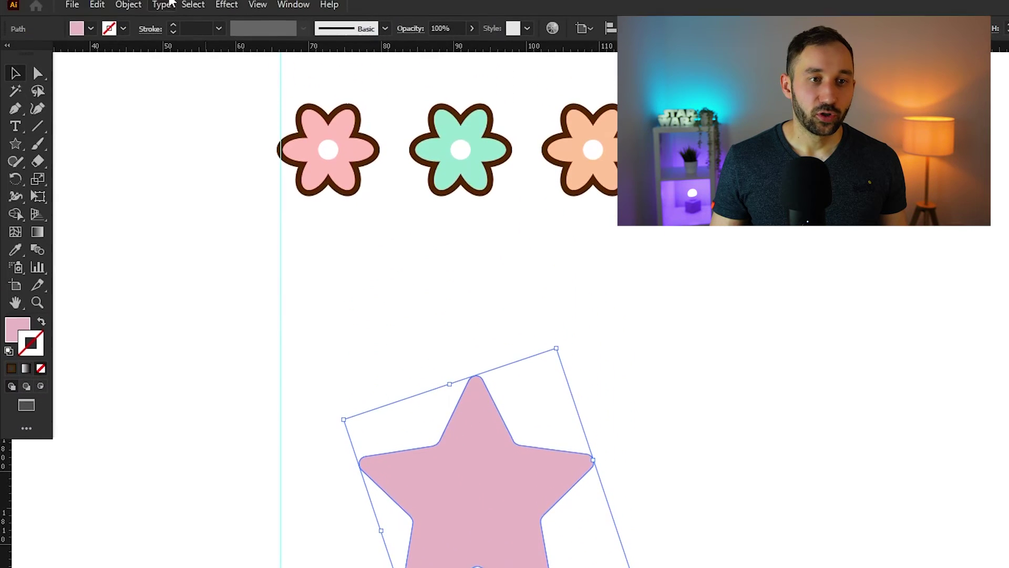
# Apply Offset Path to the star to create a larger outline shape around it
pyautogui.click(128, 10)
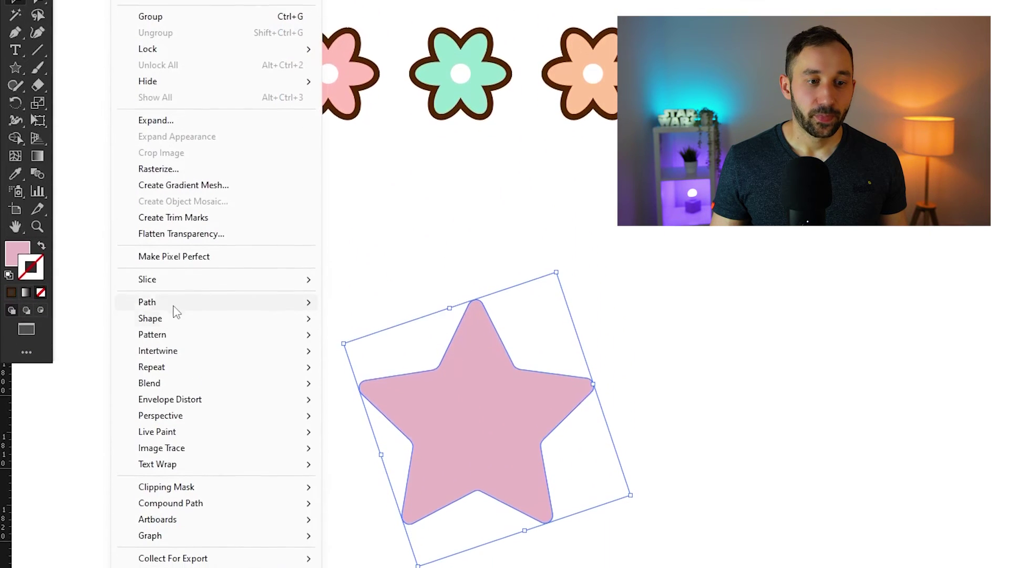
pyautogui.moveTo(242, 392)
pyautogui.click(402, 356)
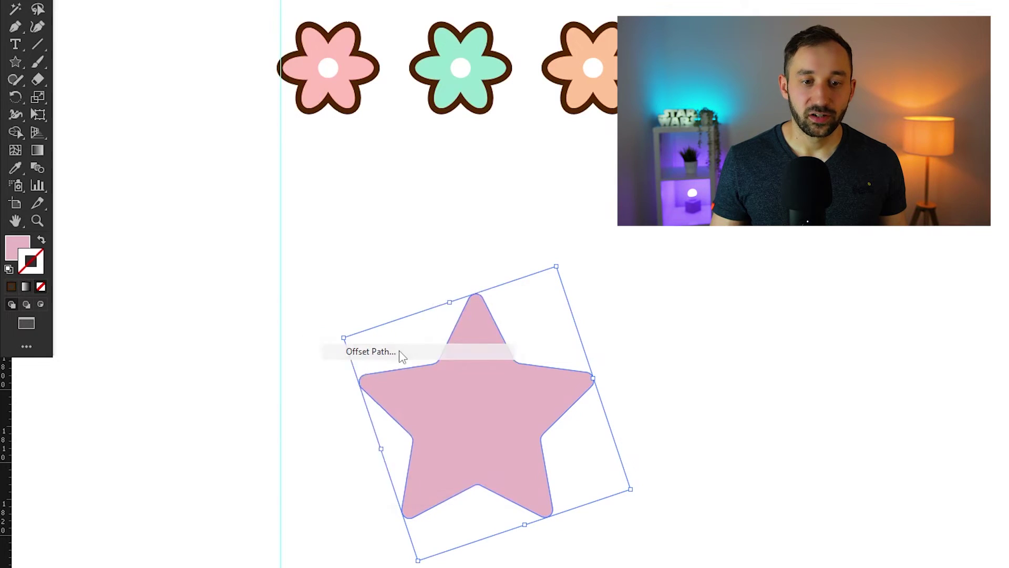
pyautogui.click(808, 380)
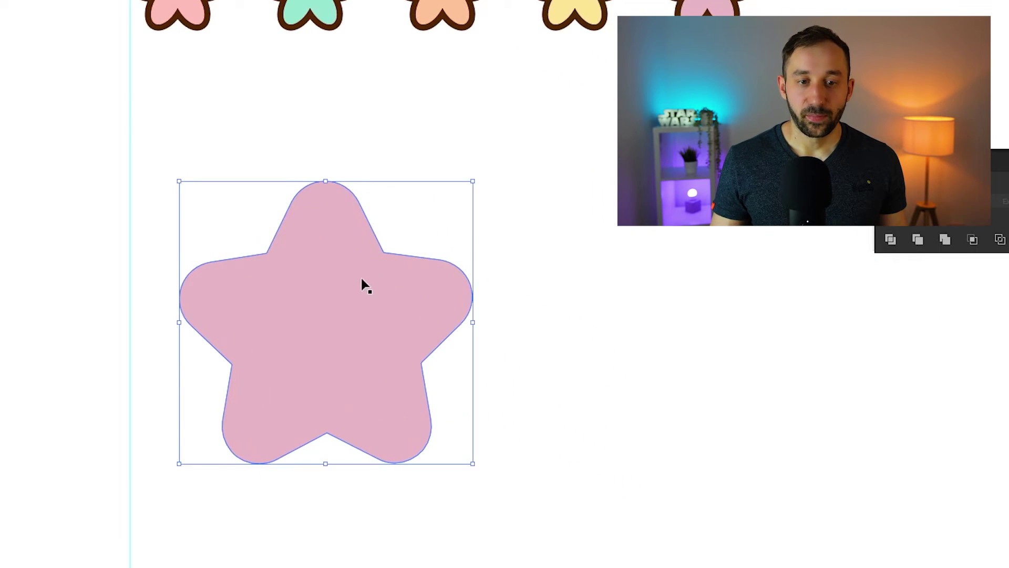
# Color the larger outline star dark brown and the inner star white by sampling colors from the flowers
pyautogui.press('i')
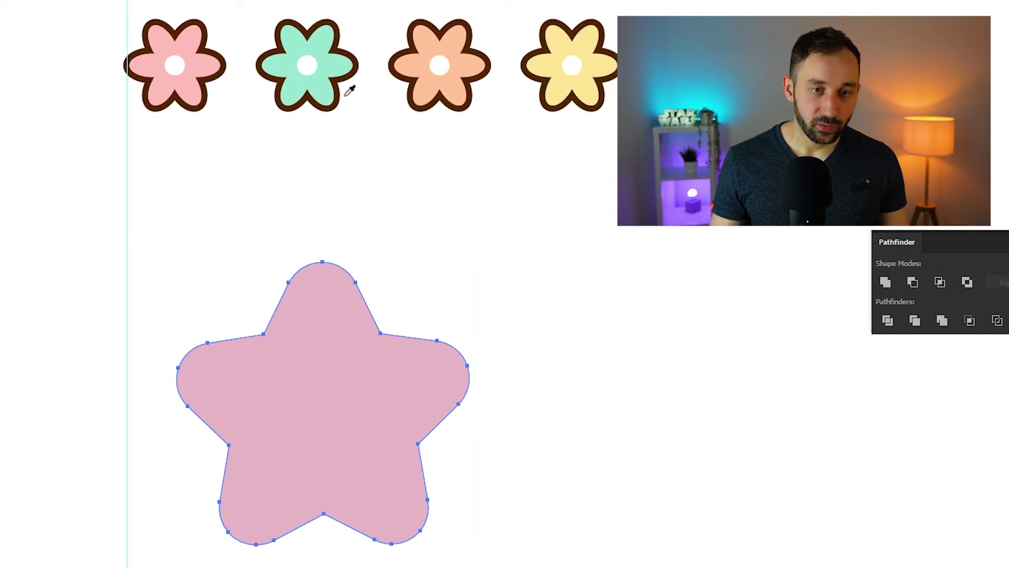
pyautogui.click(351, 74)
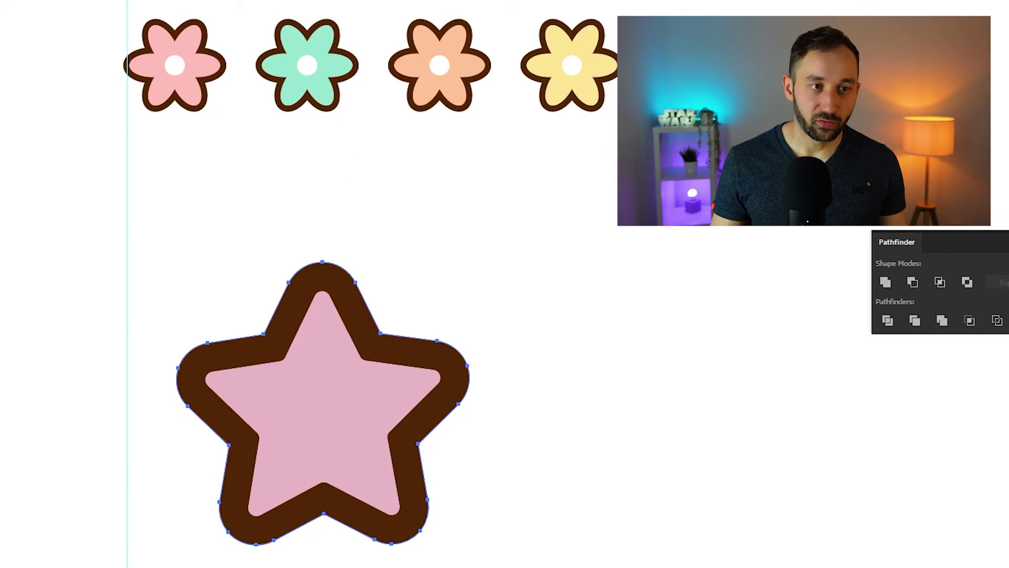
pyautogui.press('v')
pyautogui.click(379, 379)
pyautogui.press('i')
pyautogui.click(454, 232)
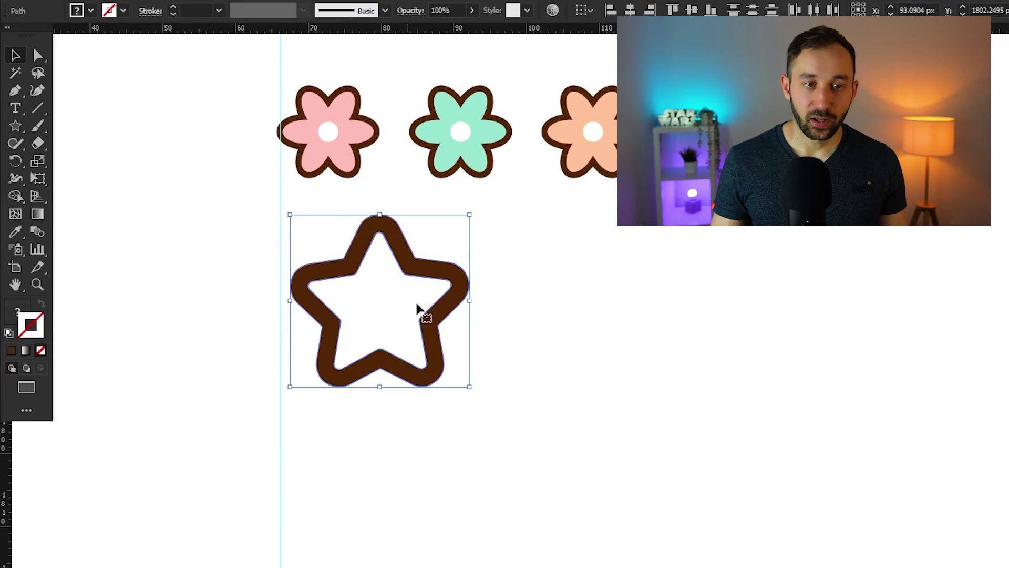
# Scale the two star shapes down together, group them, and place the group below the pink flower
pyautogui.click(464, 302)
pyautogui.moveTo(245, 231); pyautogui.dragTo(428, 301)
pyautogui.moveTo(379, 300); pyautogui.dragTo(394, 271)
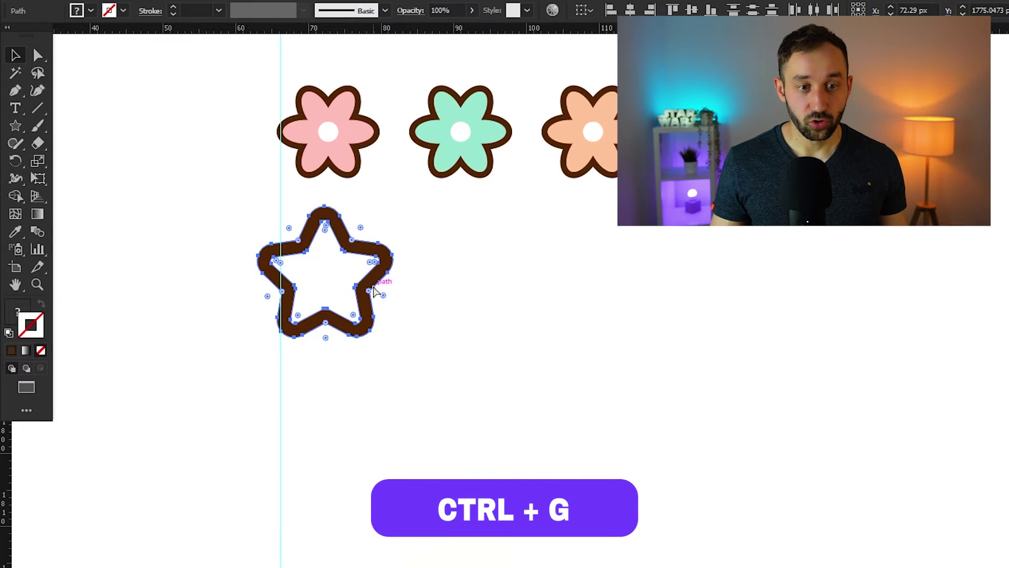
pyautogui.hotkey('ctrl', 'g')
pyautogui.moveTo(361, 282); pyautogui.dragTo(365, 303)
# Place small star copies on the U of SUMMER, C of VACAY and M of MODE, and delete the star over the R
pyautogui.scroll(-2, 420, 327)
pyautogui.moveTo(420, 327); pyautogui.dragTo(677, 150)
pyautogui.moveTo(684, 143); pyautogui.dragTo(604, 334)
pyautogui.moveTo(605, 335); pyautogui.dragTo(935, 80)
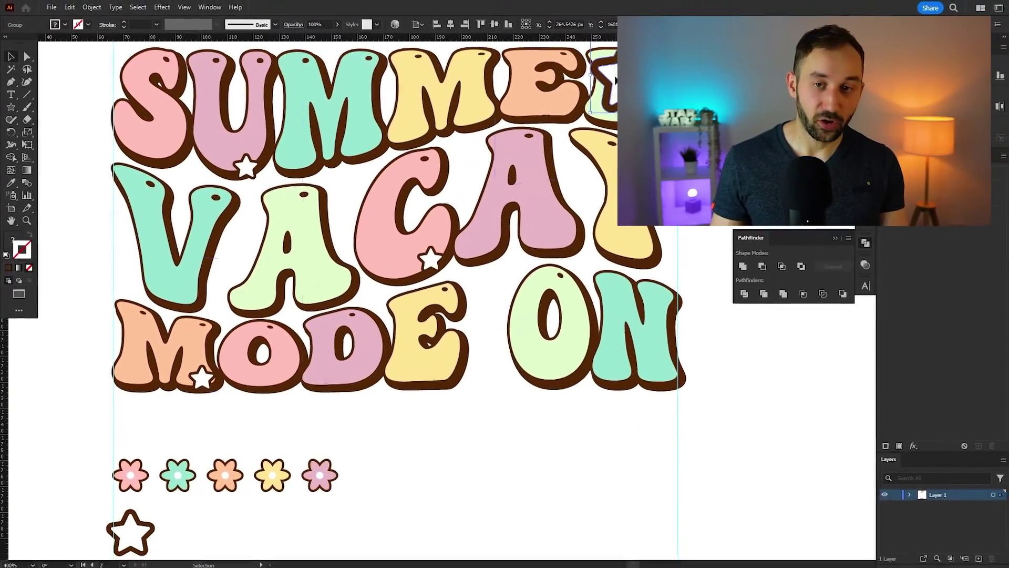
pyautogui.press('Delete')
pyautogui.click(614, 81)
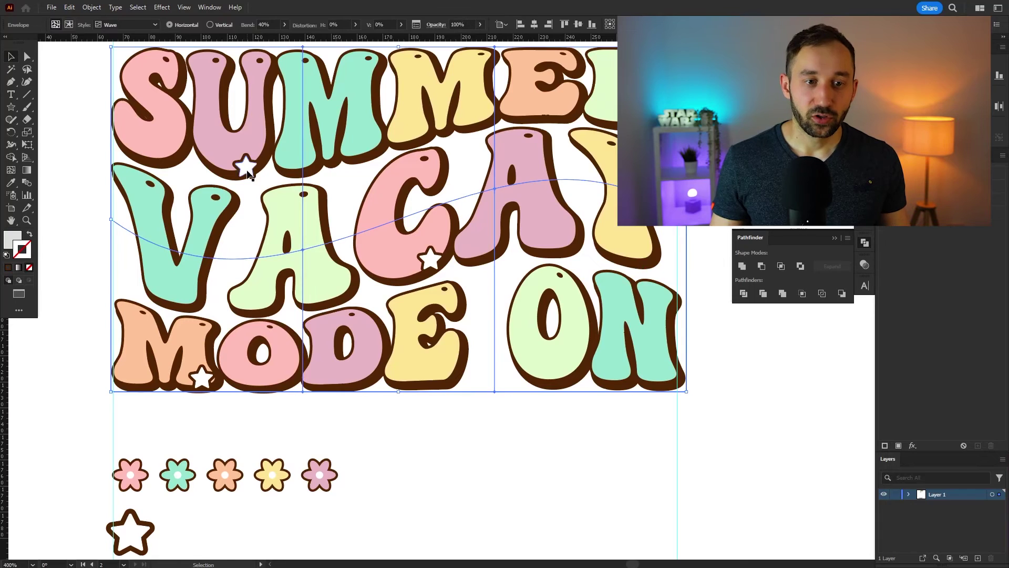
# Copy the small star onto the Y of VACAY and the base of the N in ON
pyautogui.click(246, 172)
pyautogui.moveTo(246, 172); pyautogui.dragTo(643, 203)
pyautogui.moveTo(202, 380); pyautogui.dragTo(604, 379)
# Place a copy of the lilac flower on the lower left leg of the first A in VACAY
pyautogui.moveTo(320, 475); pyautogui.dragTo(252, 284)
pyautogui.scroll(3, 249, 270)
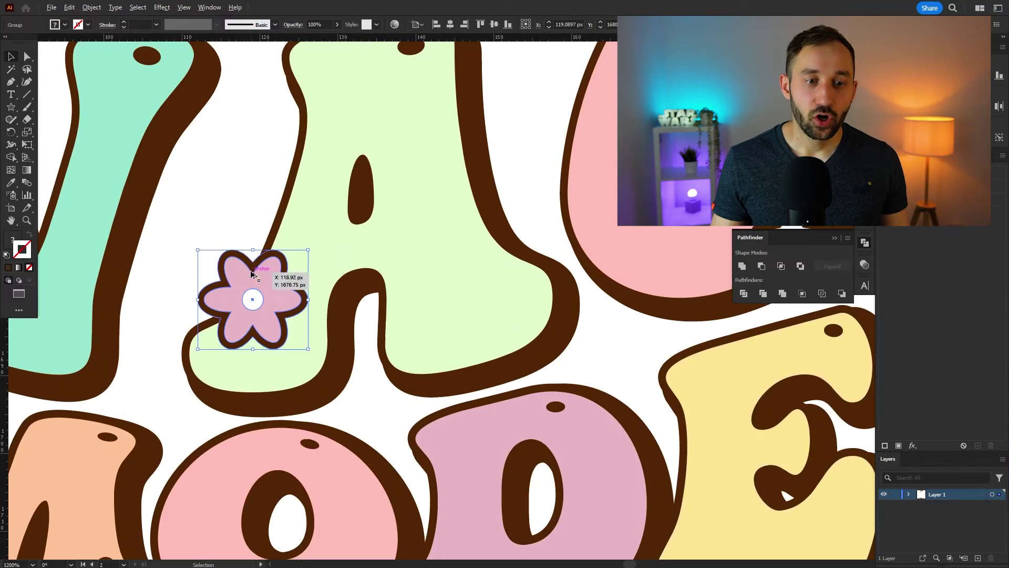
pyautogui.click(276, 232)
pyautogui.scroll(-2, 162, 266)
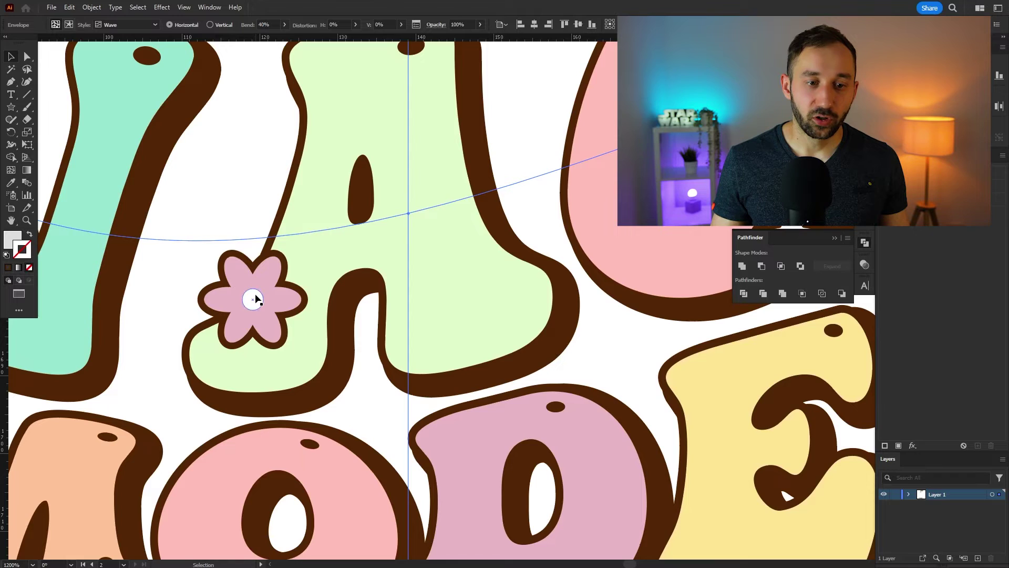
pyautogui.scroll(-2, 337, 269)
pyautogui.scroll(1, 337, 269)
pyautogui.moveTo(298, 280)
pyautogui.mouseDown()
pyautogui.moveTo(378, 335)
pyautogui.moveTo(446, 465)
pyautogui.moveTo(451, 496)
pyautogui.moveTo(299, 293)
pyautogui.mouseUp()
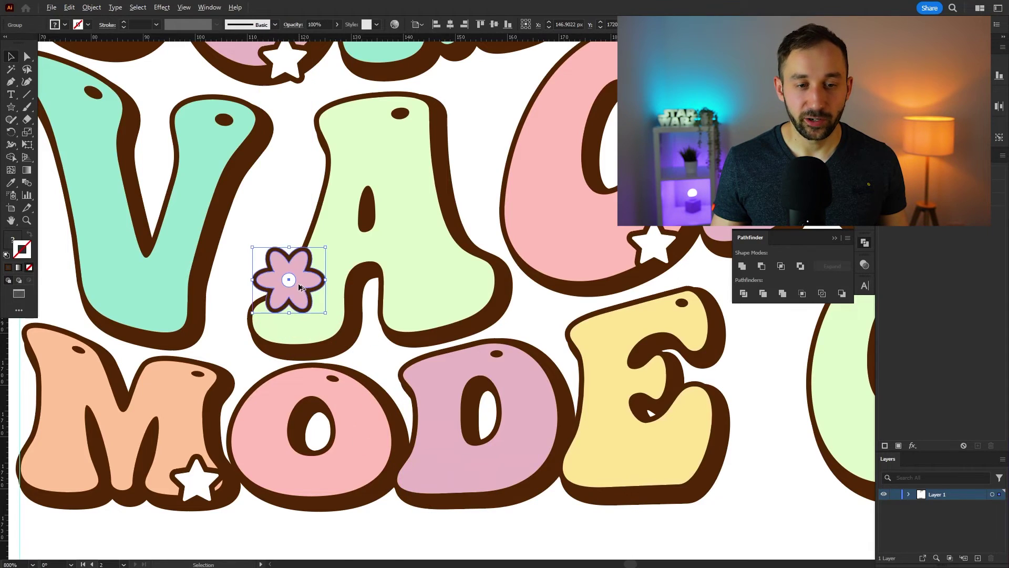
# Move the yellow flower onto the V of VACAY and copy the mint flower onto the second M of SUMMER
pyautogui.scroll(-2, 276, 139)
pyautogui.moveTo(236, 314); pyautogui.dragTo(236, 319)
pyautogui.moveTo(309, 415); pyautogui.dragTo(171, 156)
pyautogui.scroll(4, 274, 442)
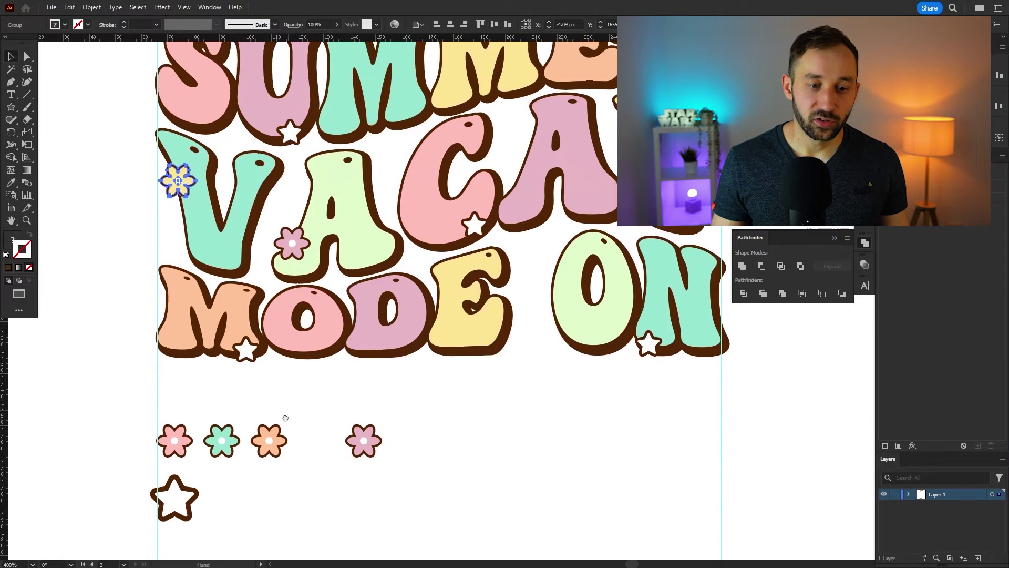
pyautogui.moveTo(186, 508); pyautogui.dragTo(474, 90)
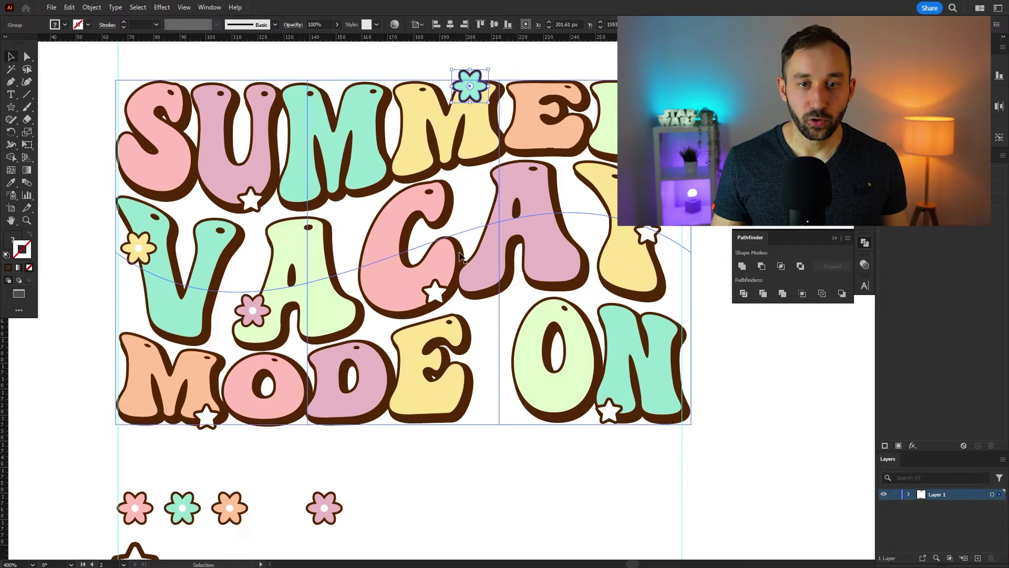
# Copy the lilac flower onto the upper left edge of the O in ON
pyautogui.moveTo(477, 497); pyautogui.dragTo(439, 457)
pyautogui.click(286, 468)
pyautogui.moveTo(337, 447); pyautogui.dragTo(297, 488)
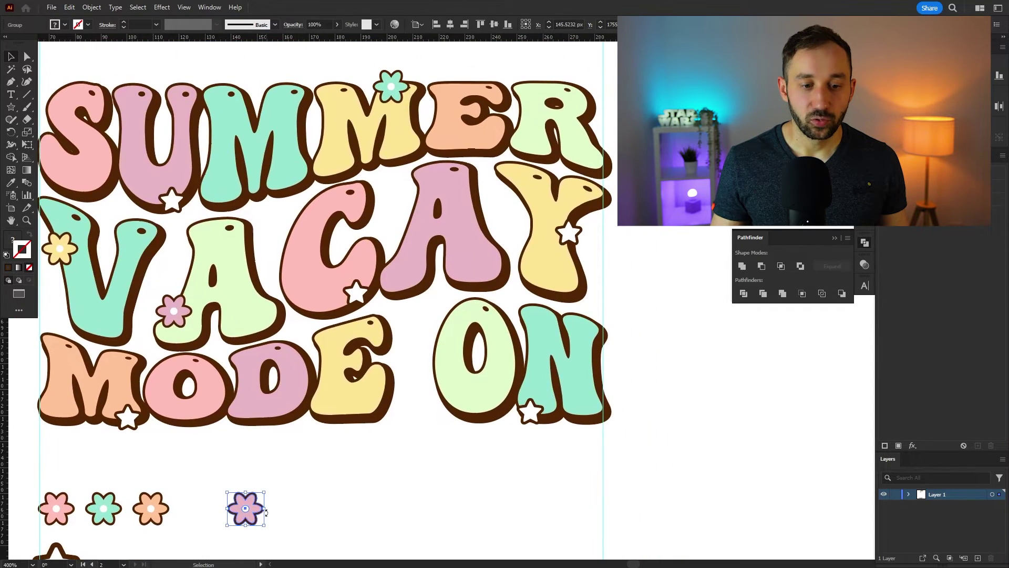
pyautogui.moveTo(246, 510); pyautogui.dragTo(434, 344)
pyautogui.scroll(3, 434, 346)
pyautogui.click(384, 293)
pyautogui.scroll(-3, 404, 343)
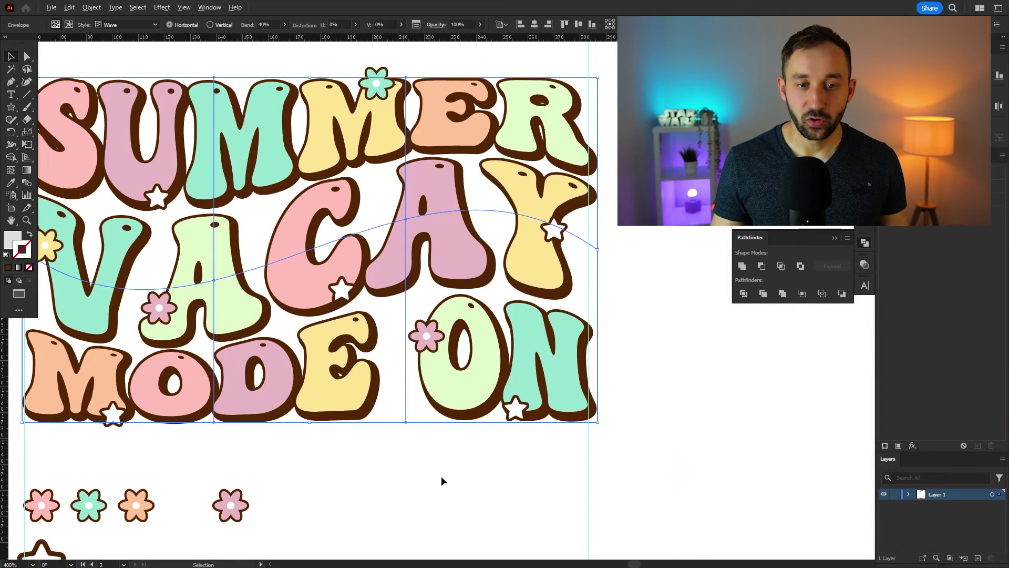
pyautogui.scroll(-1, 454, 478)
pyautogui.moveTo(454, 478); pyautogui.dragTo(494, 447)
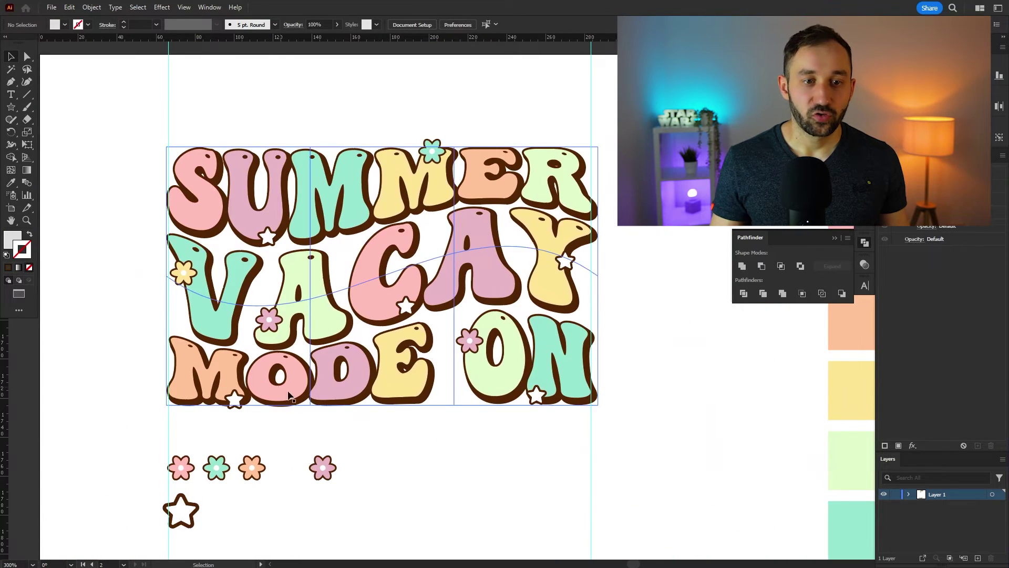
# Copy the orange flower onto the U of SUMMER
pyautogui.scroll(1, 194, 466)
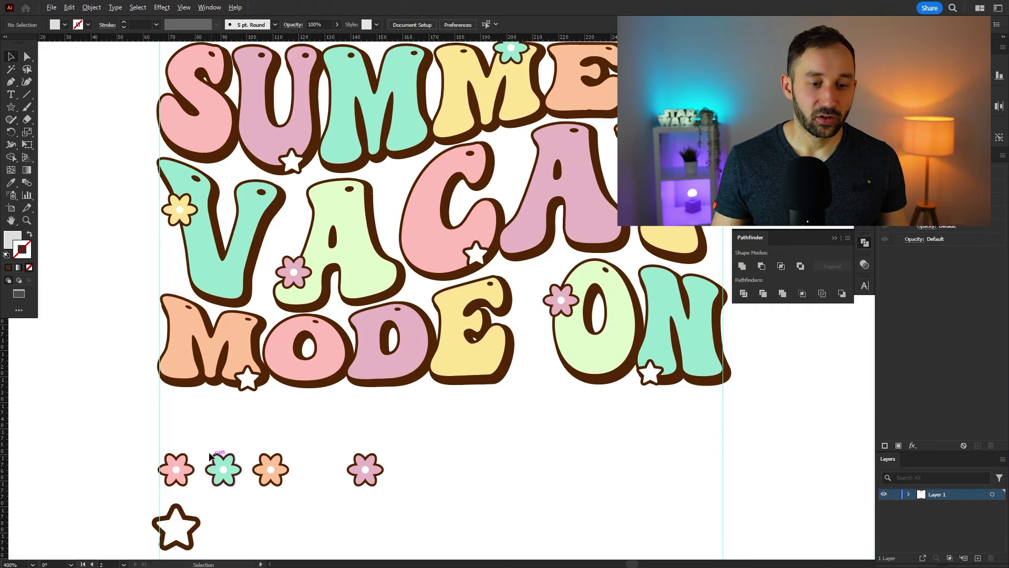
pyautogui.scroll(2, 307, 495)
pyautogui.moveTo(270, 517); pyautogui.dragTo(264, 140)
# Move the spare flowers and the large star further down, away from the lettering
pyautogui.moveTo(578, 486); pyautogui.dragTo(506, 464)
pyautogui.scroll(-1, 526, 462)
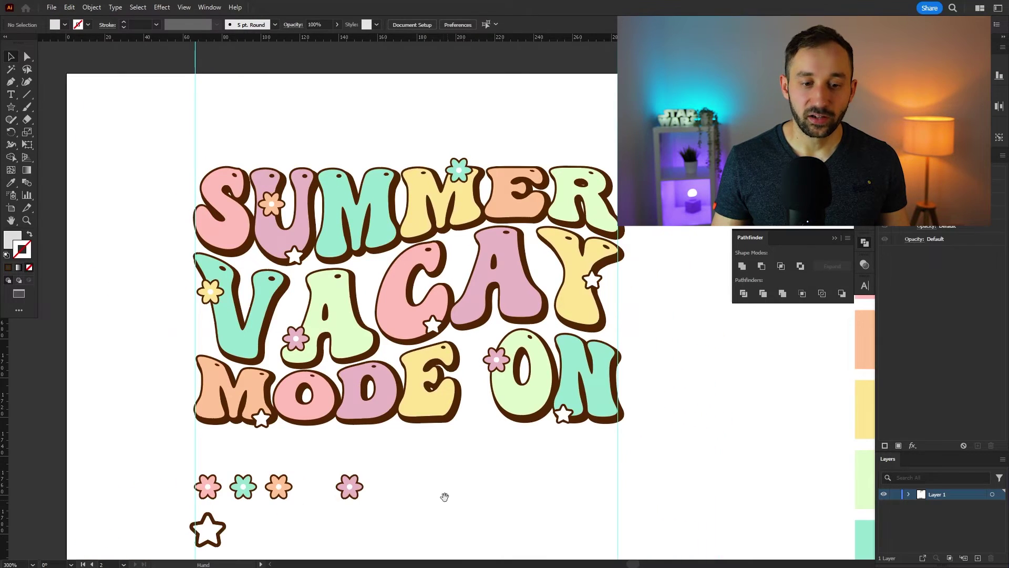
pyautogui.moveTo(438, 496); pyautogui.dragTo(382, 517)
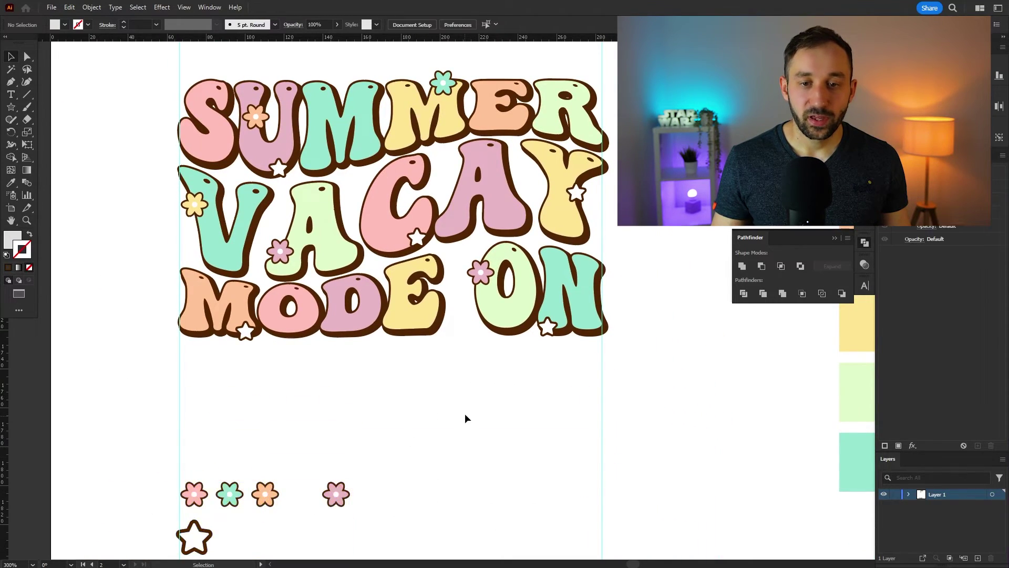
pyautogui.scroll(-1, 467, 413)
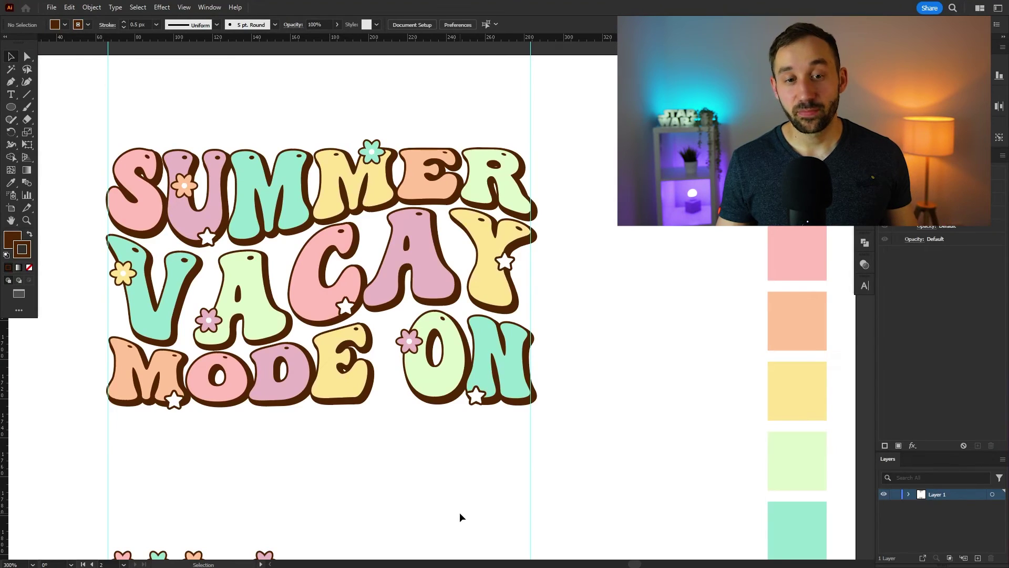
# Examine the brown four-pointed sparkle beside the spare flowers
pyautogui.click(262, 264)
pyautogui.hotkey('ctrl', '=')
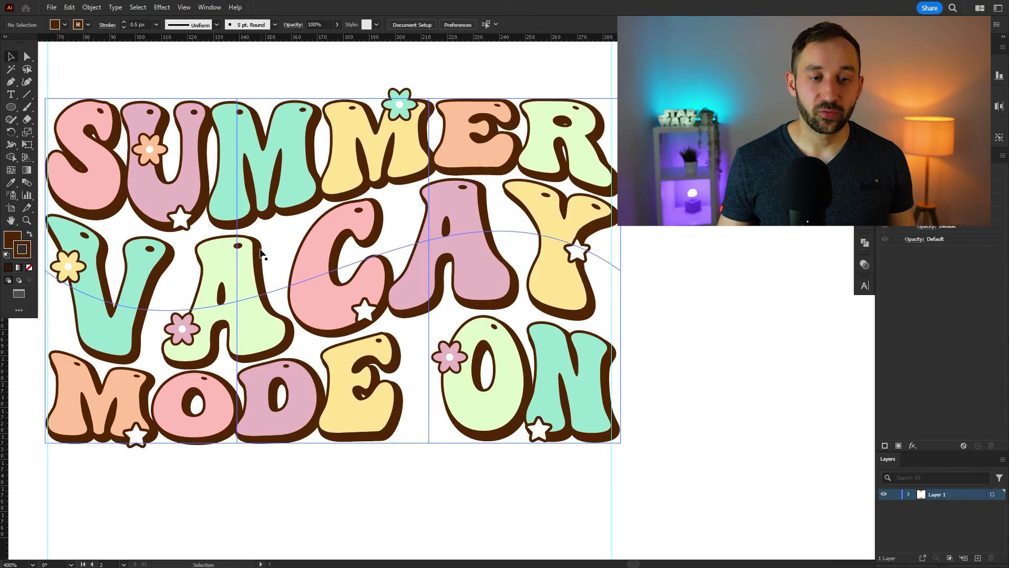
pyautogui.moveTo(531, 410); pyautogui.dragTo(531, 142)
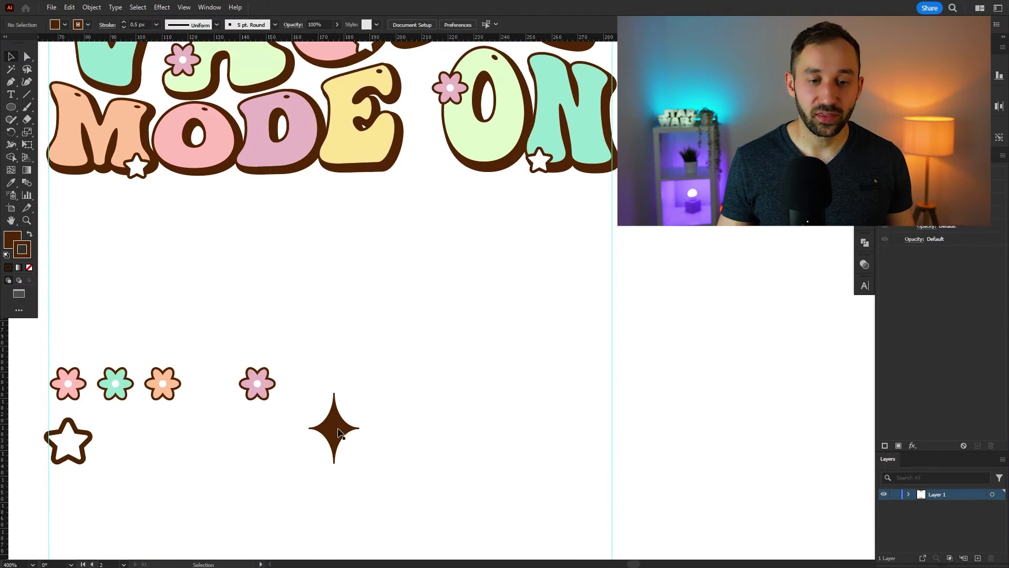
pyautogui.scroll(3, 338, 447)
pyautogui.scroll(-2, 311, 303)
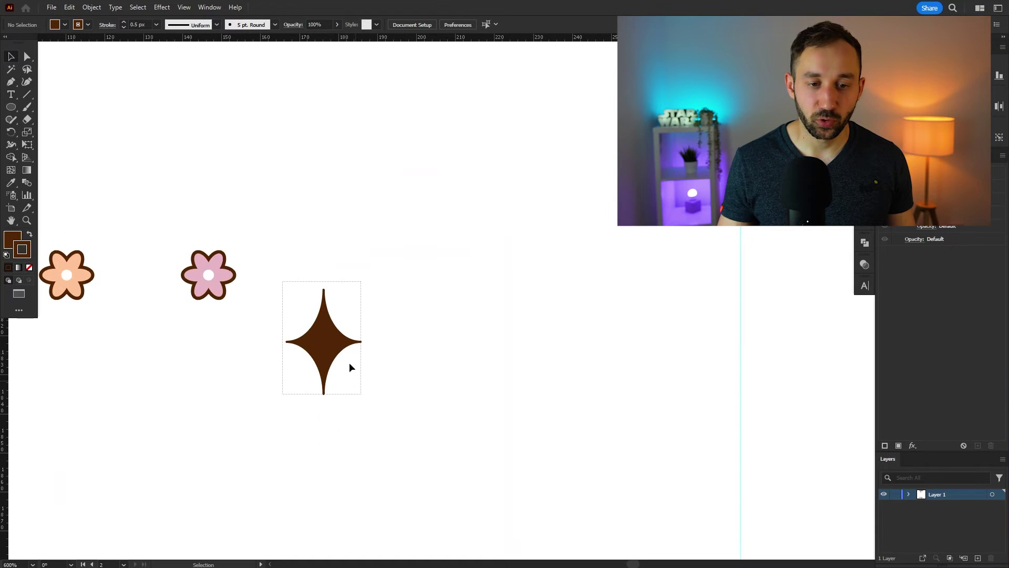
pyautogui.moveTo(351, 367); pyautogui.dragTo(367, 276)
pyautogui.click(478, 207)
pyautogui.moveTo(479, 208); pyautogui.dragTo(378, 268)
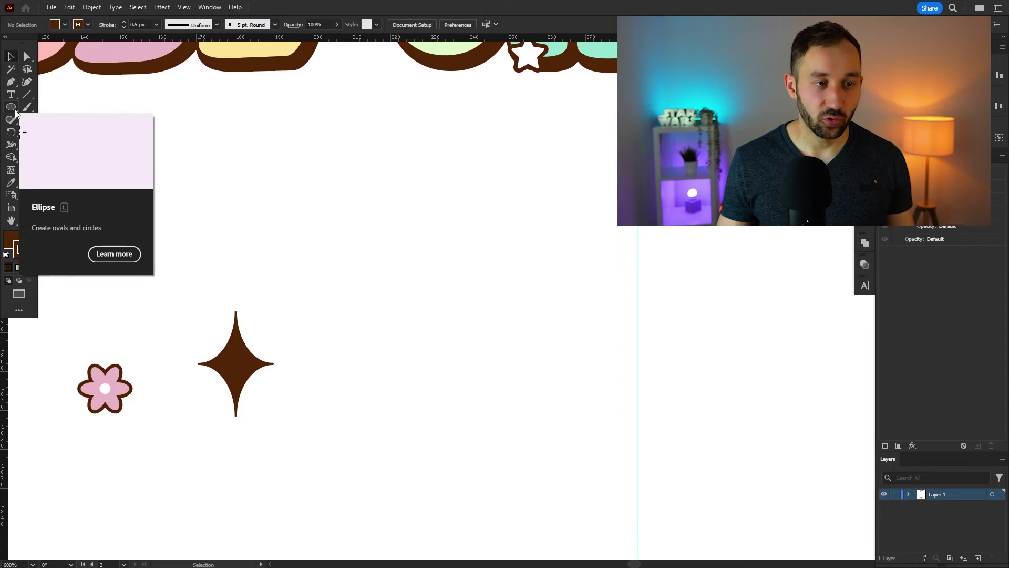
# Draw an upright brown ellipse about 13 by 19 px near the sparkle and remove its stroke
pyautogui.moveTo(15, 110); pyautogui.dragTo(57, 133)
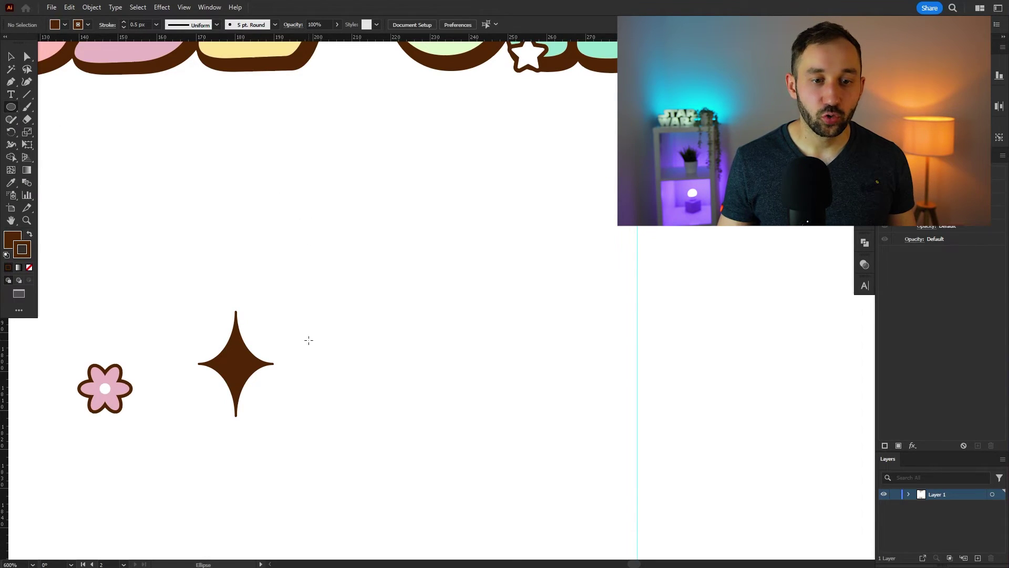
pyautogui.moveTo(319, 301); pyautogui.dragTo(359, 216)
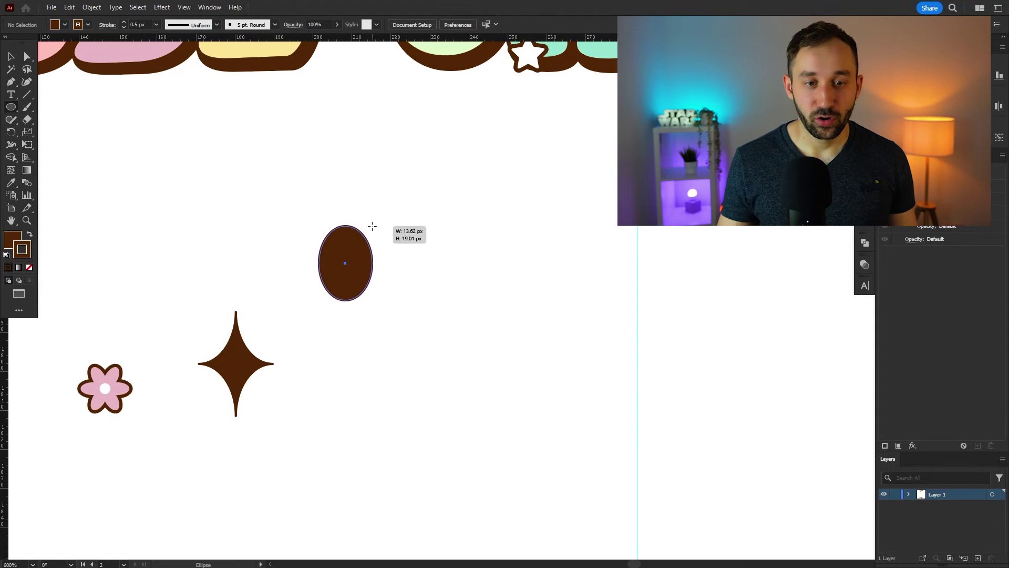
pyautogui.moveTo(371, 226); pyautogui.dragTo(372, 226)
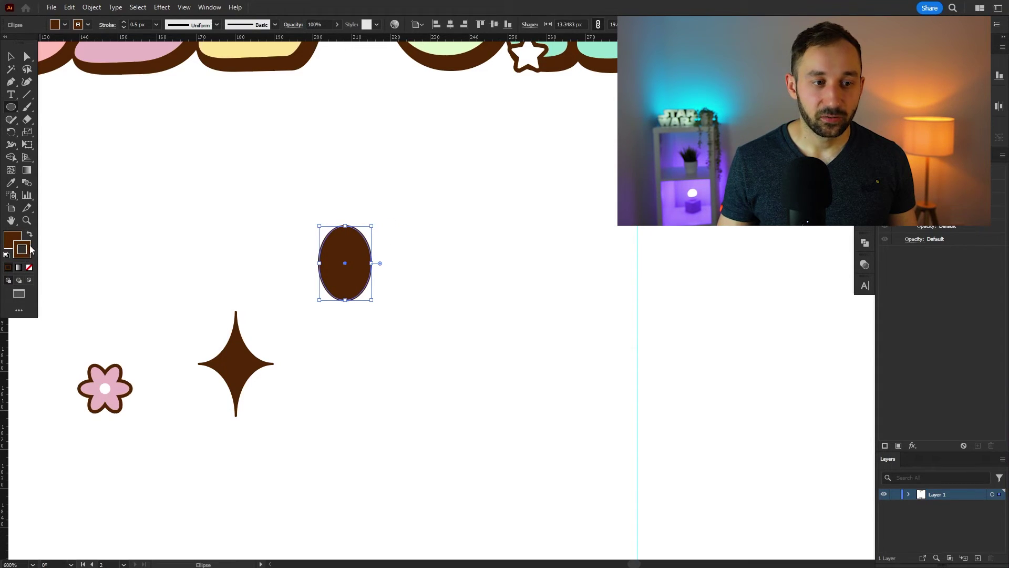
pyautogui.click(31, 268)
pyautogui.press('v')
pyautogui.scroll(2, 386, 267)
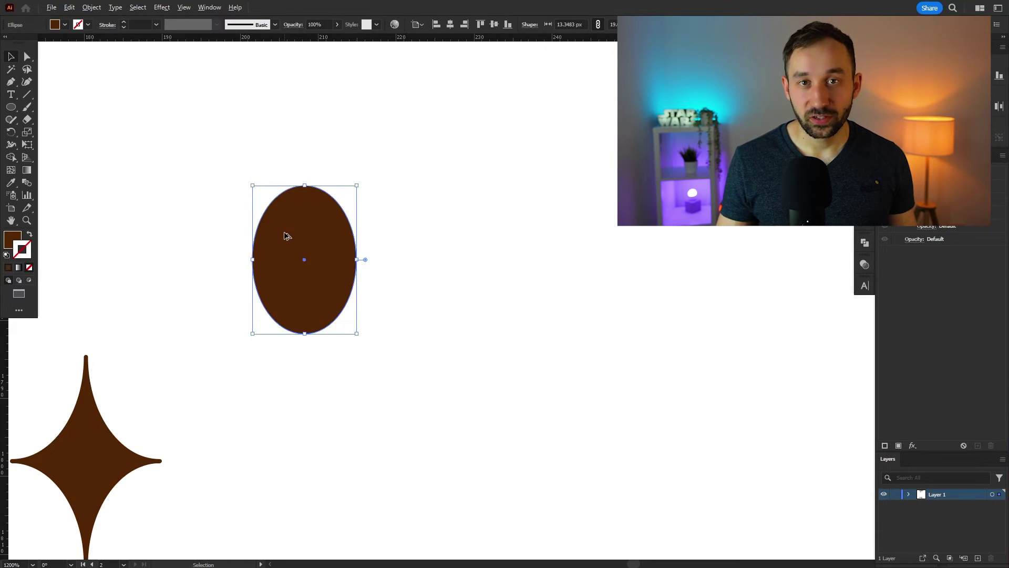
# Duplicate the ellipse horizontally so the two touch edge to edge, and check the Smart Guides setting
pyautogui.moveTo(284, 235); pyautogui.dragTo(389, 241)
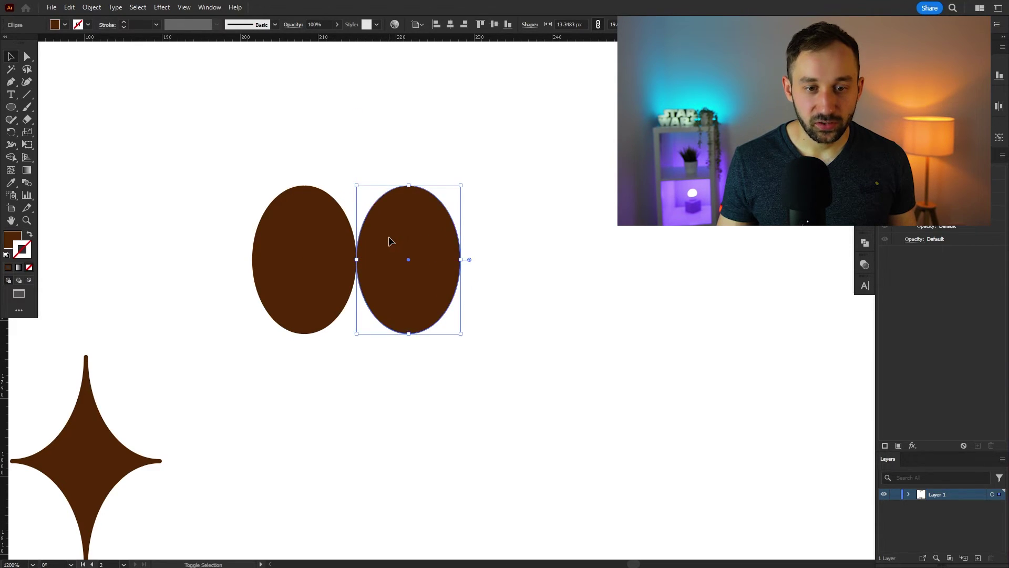
pyautogui.scroll(3, 363, 263)
pyautogui.scroll(-2, 368, 227)
pyautogui.moveTo(391, 188); pyautogui.dragTo(387, 227)
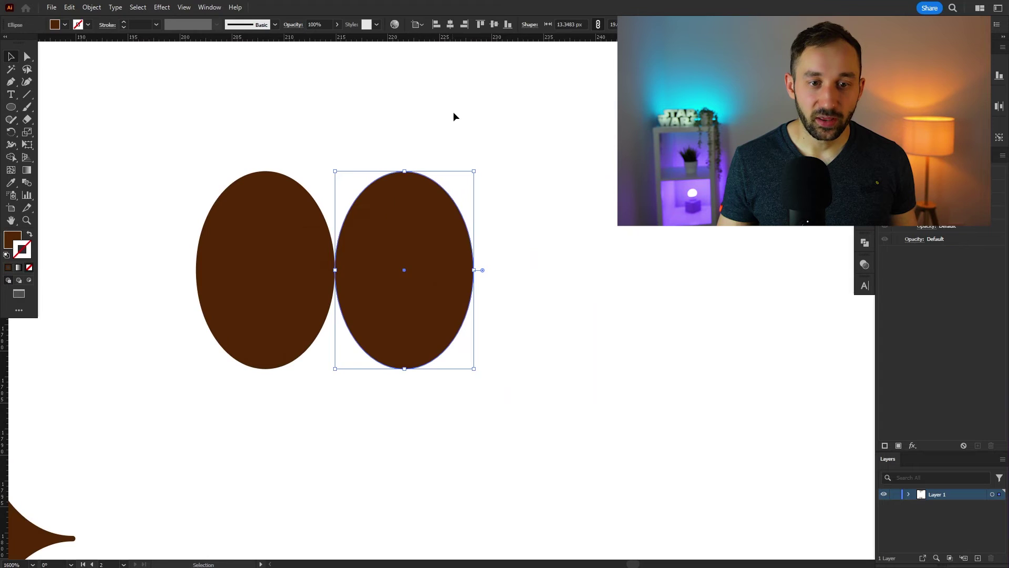
pyautogui.click(364, 150)
pyautogui.click(182, 10)
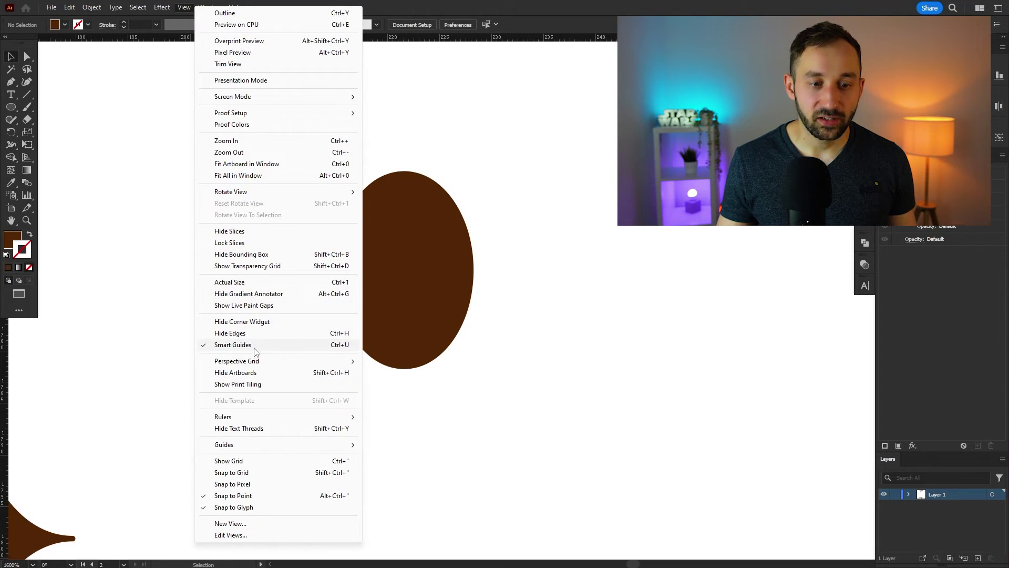
pyautogui.click(484, 239)
# Duplicate the pair of ellipses directly below, touching the originals, to form a two-by-two grid
pyautogui.moveTo(466, 317); pyautogui.dragTo(435, 272)
pyautogui.scroll(-1, 463, 326)
pyautogui.moveTo(392, 199); pyautogui.dragTo(390, 346)
pyautogui.scroll(3, 168, 292)
pyautogui.click(262, 287)
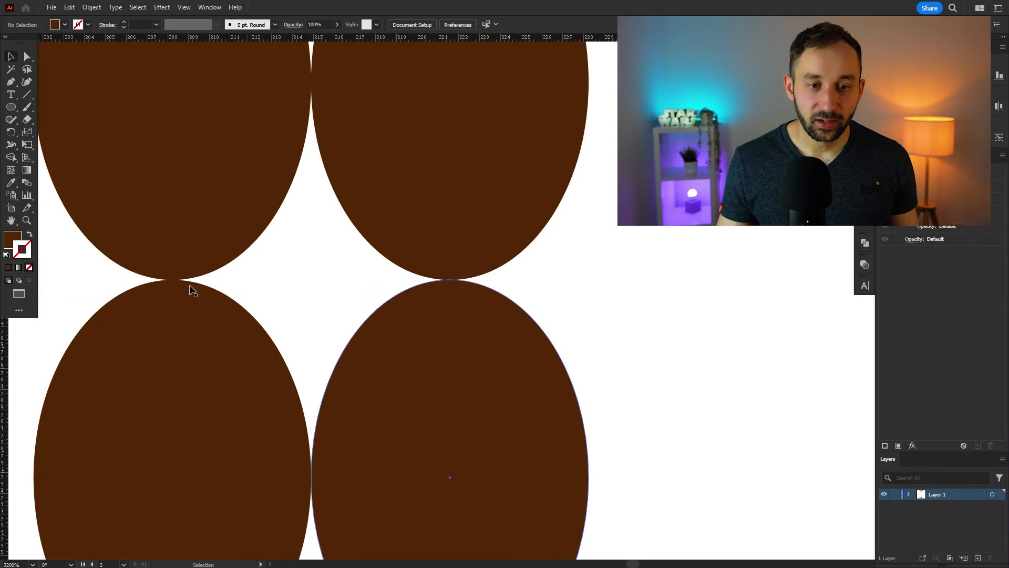
pyautogui.scroll(-4, 340, 280)
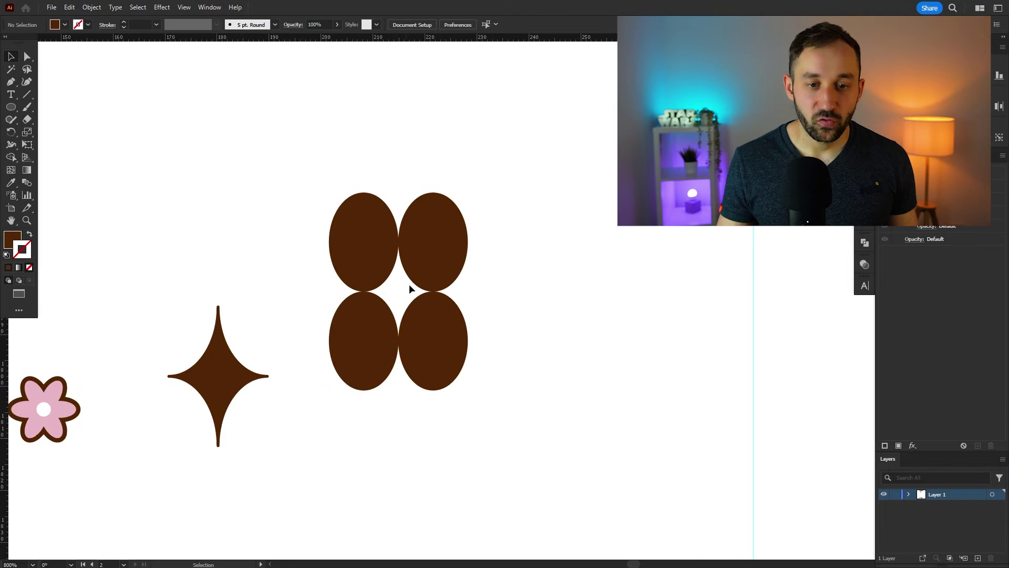
# Use Shape Builder on the four ellipses to fill the central gap and remove the ellipses, leaving a four-pointed sparkle
pyautogui.scroll(1, 533, 260)
pyautogui.moveTo(214, 109); pyautogui.dragTo(474, 475)
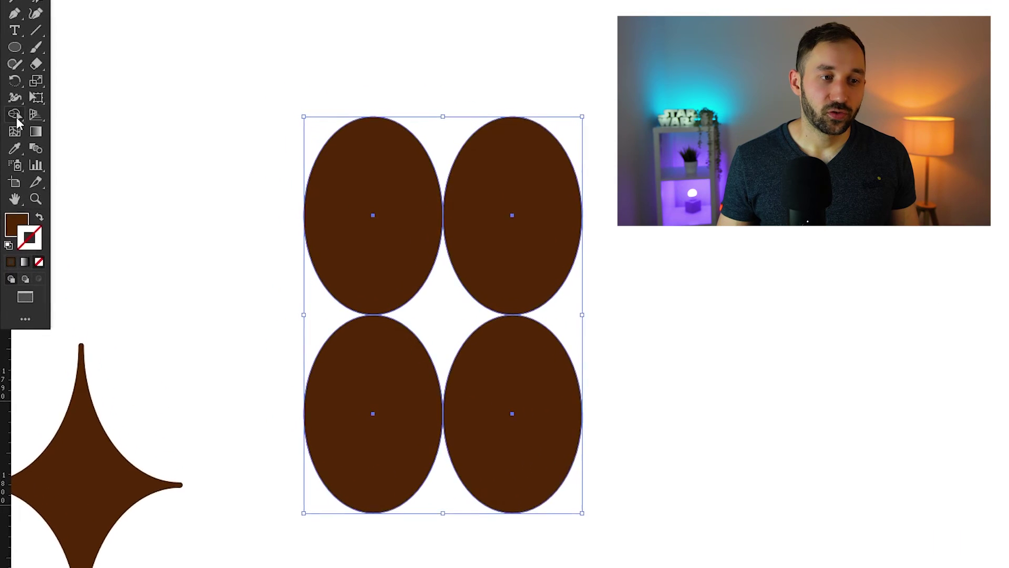
pyautogui.click(16, 116)
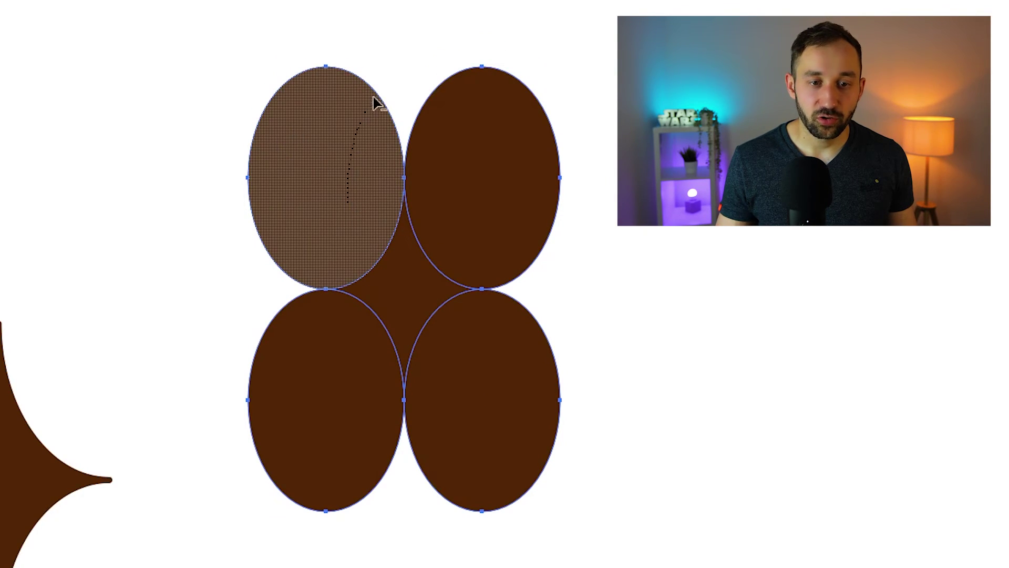
pyautogui.moveTo(374, 98)
pyautogui.mouseDown()
pyautogui.moveTo(448, 74)
pyautogui.moveTo(477, 139)
pyautogui.mouseUp()
pyautogui.moveTo(551, 243)
pyautogui.mouseDown()
pyautogui.moveTo(320, 453)
pyautogui.moveTo(314, 440)
pyautogui.mouseUp()
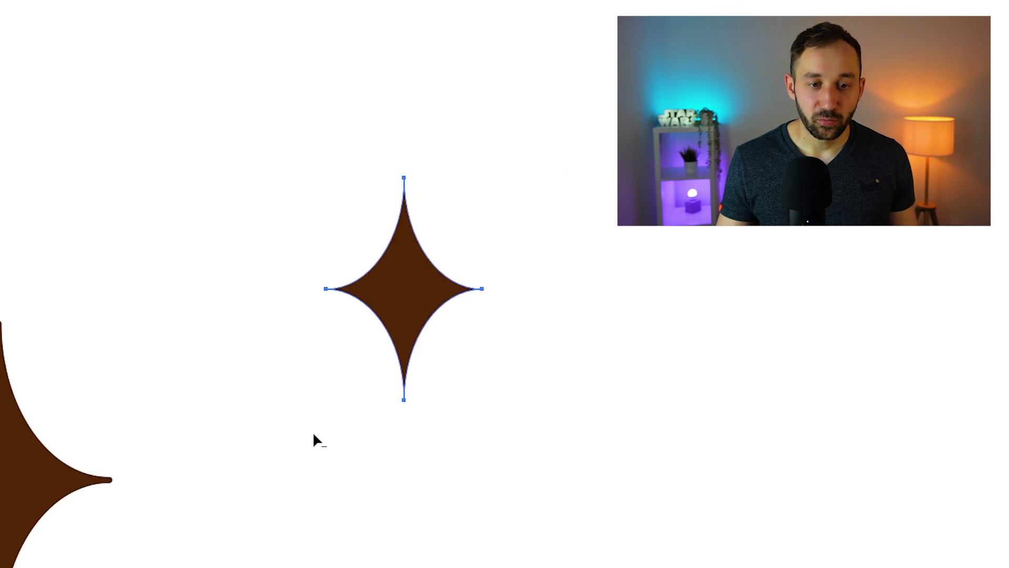
pyautogui.press('v')
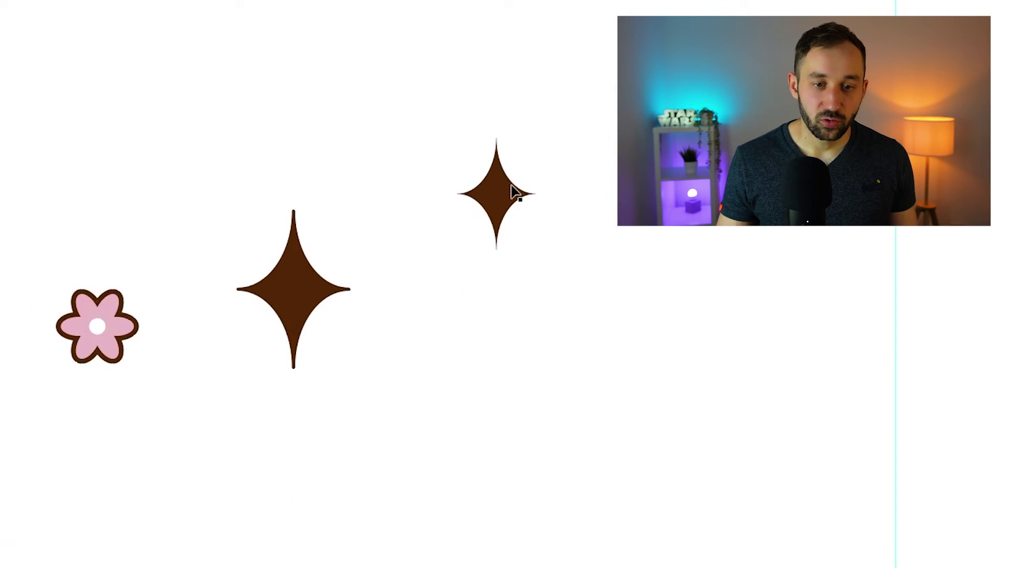
# Move the new four-pointed sparkle beside the larger one and give it a brown stroke with colour 542708
pyautogui.moveTo(515, 192); pyautogui.dragTo(452, 287)
pyautogui.click(383, 355)
pyautogui.scroll(4, 315, 265)
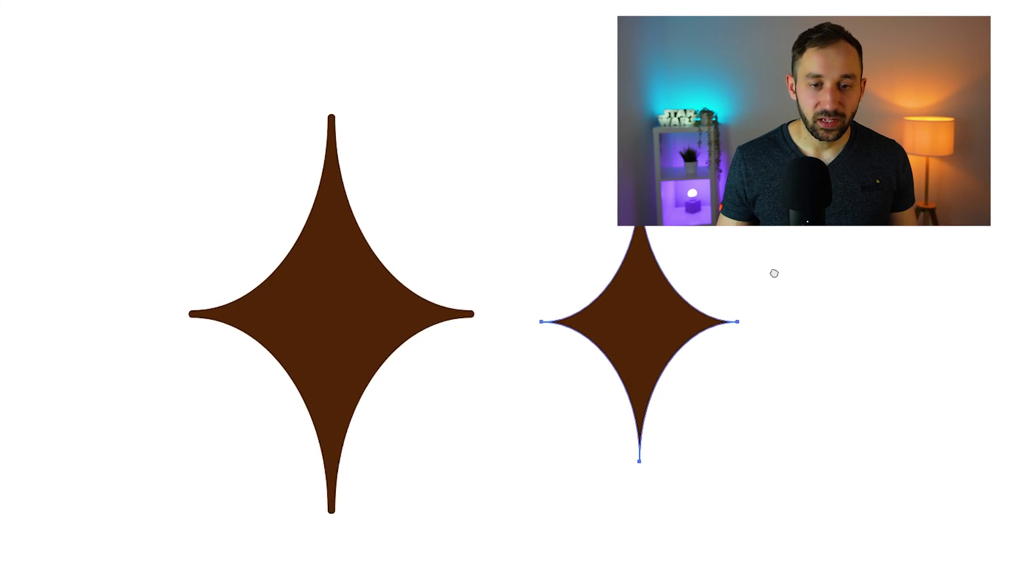
pyautogui.press('v')
pyautogui.click(93, 12)
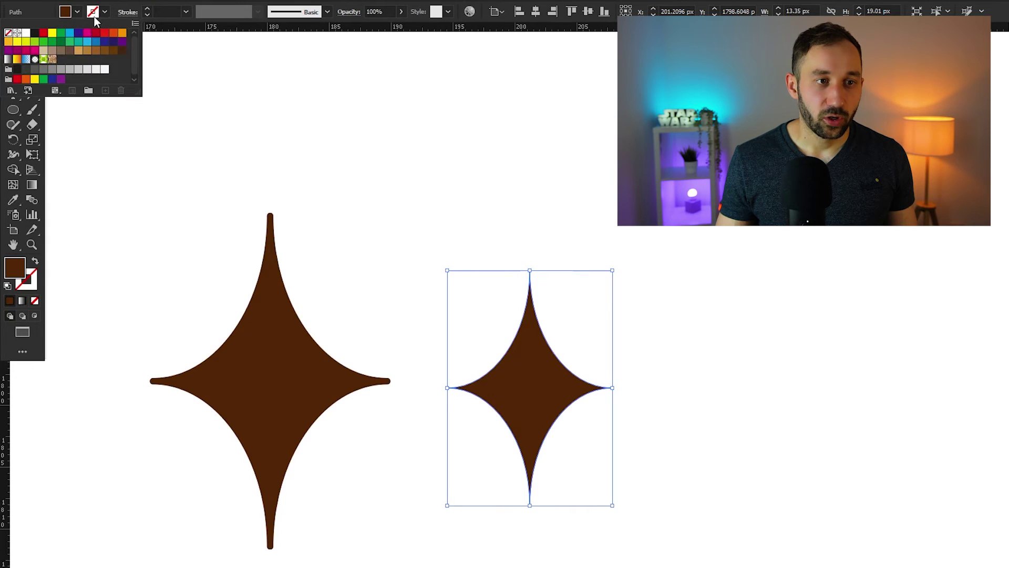
pyautogui.click(94, 16)
pyautogui.doubleClick(23, 270)
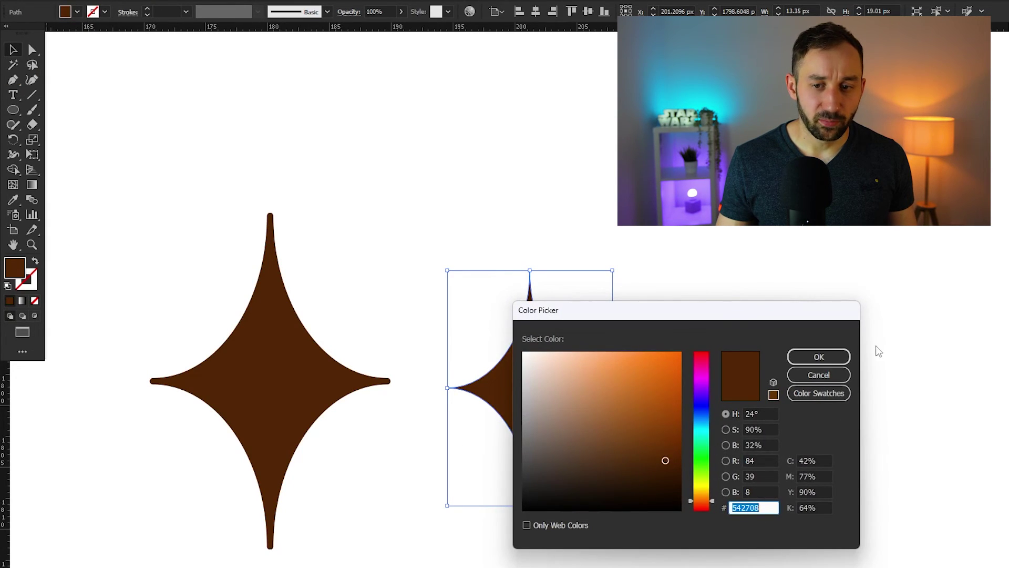
pyautogui.click(797, 356)
pyautogui.doubleClick(30, 288)
pyautogui.hotkey('ctrl', 'v')
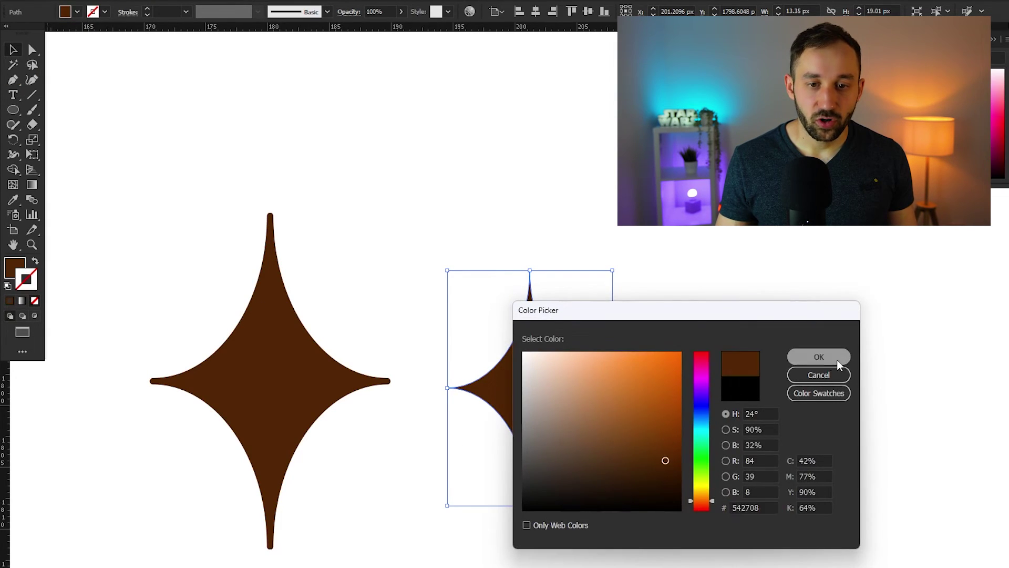
pyautogui.click(837, 359)
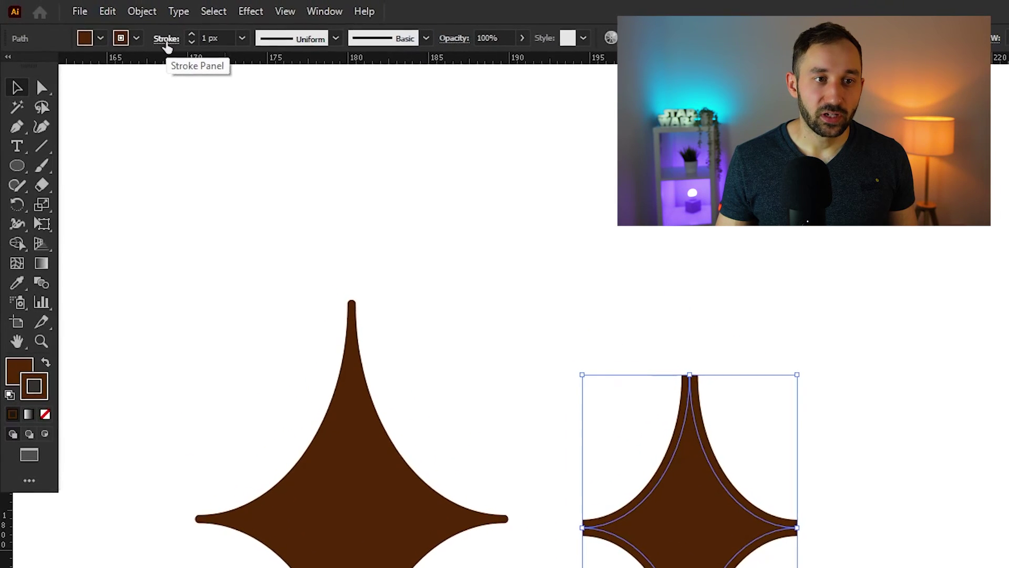
# Give the new sparkle's stroke round corner joins and set its weight to 0.5 px
pyautogui.click(127, 16)
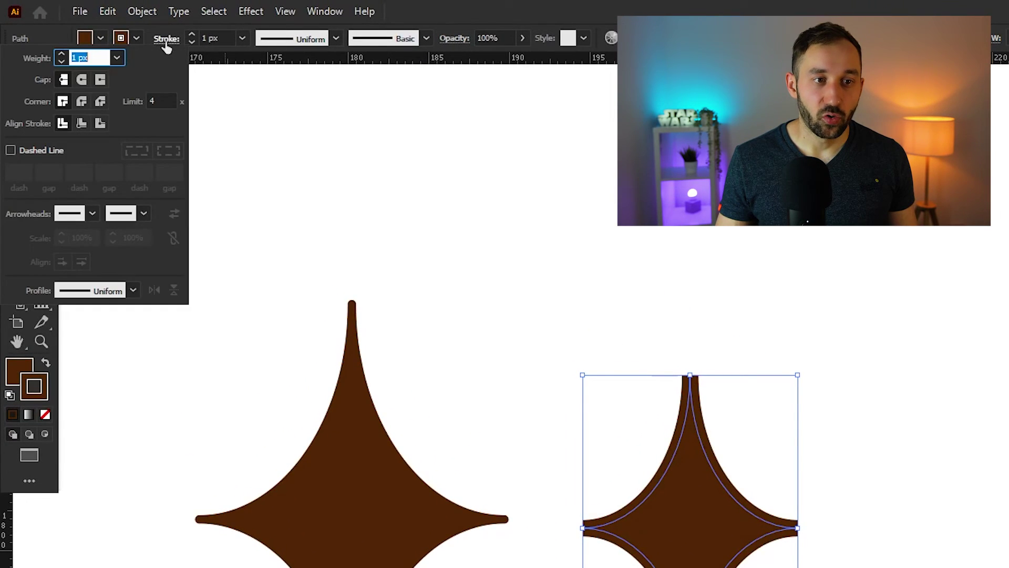
pyautogui.click(85, 102)
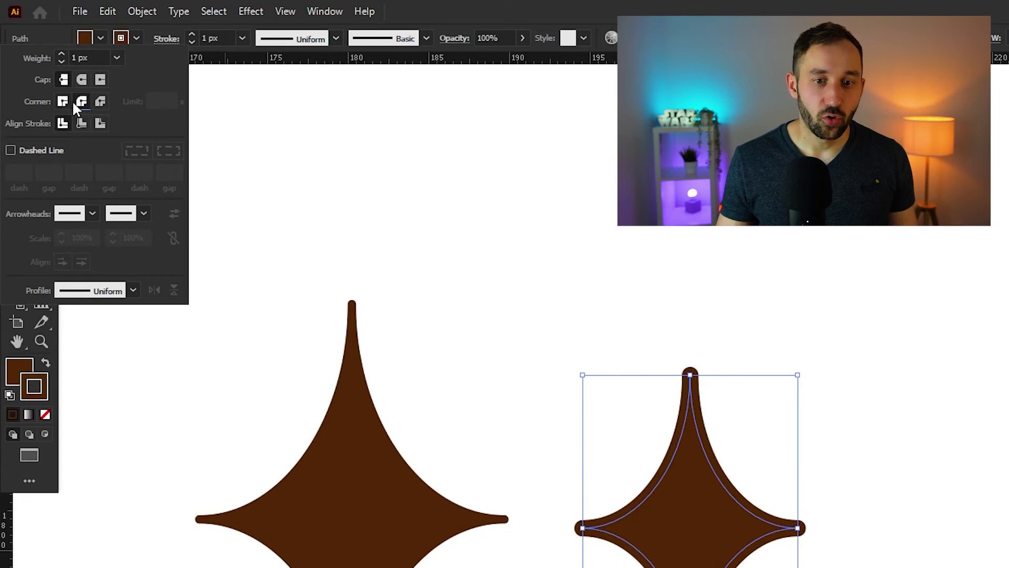
pyautogui.click(64, 61)
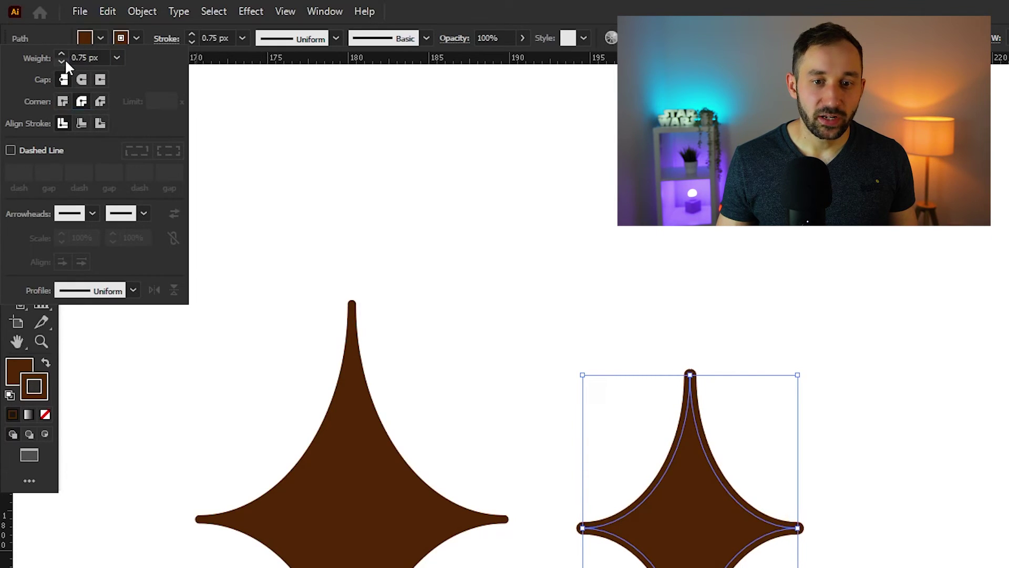
pyautogui.click(64, 61)
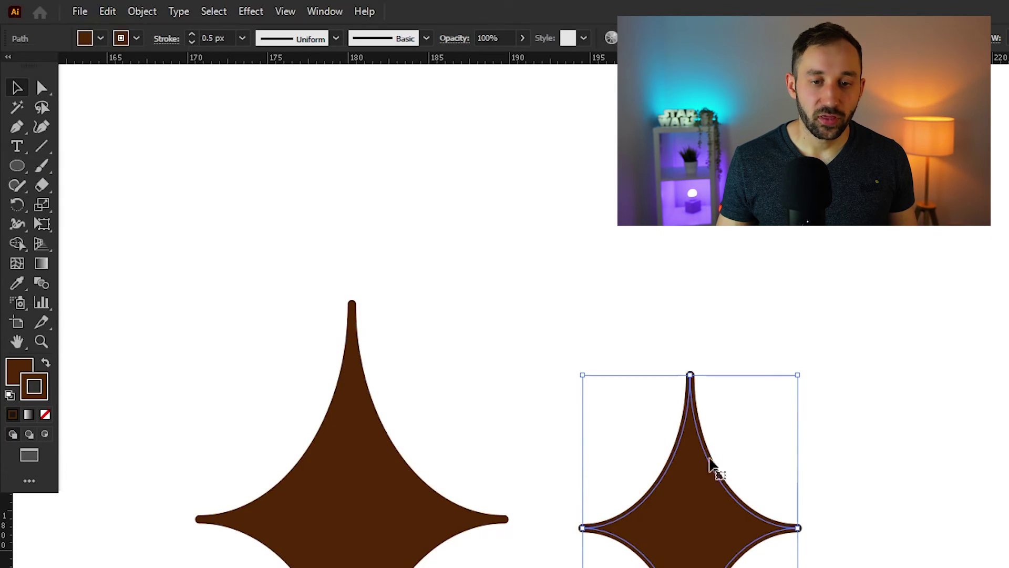
pyautogui.click(859, 521)
pyautogui.scroll(2, 604, 542)
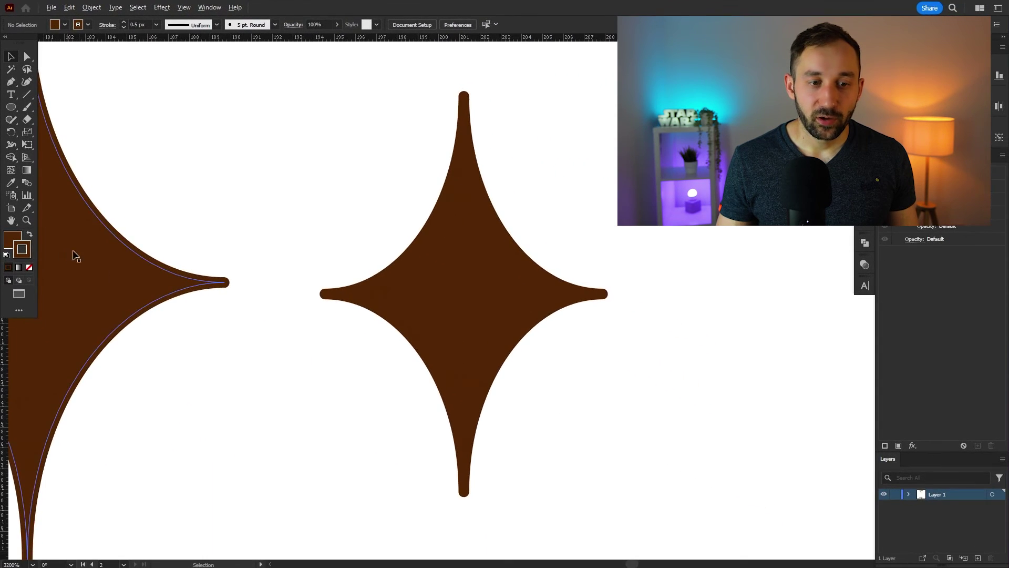
# Resize the new sparkle slightly and move it just below the gap between MODE and ON
pyautogui.scroll(-3, 428, 441)
pyautogui.click(519, 420)
pyautogui.moveTo(415, 302); pyautogui.dragTo(423, 302)
pyautogui.scroll(-2, 415, 295)
pyautogui.moveTo(405, 273); pyautogui.dragTo(351, 142)
pyautogui.moveTo(386, 100); pyautogui.dragTo(395, 281)
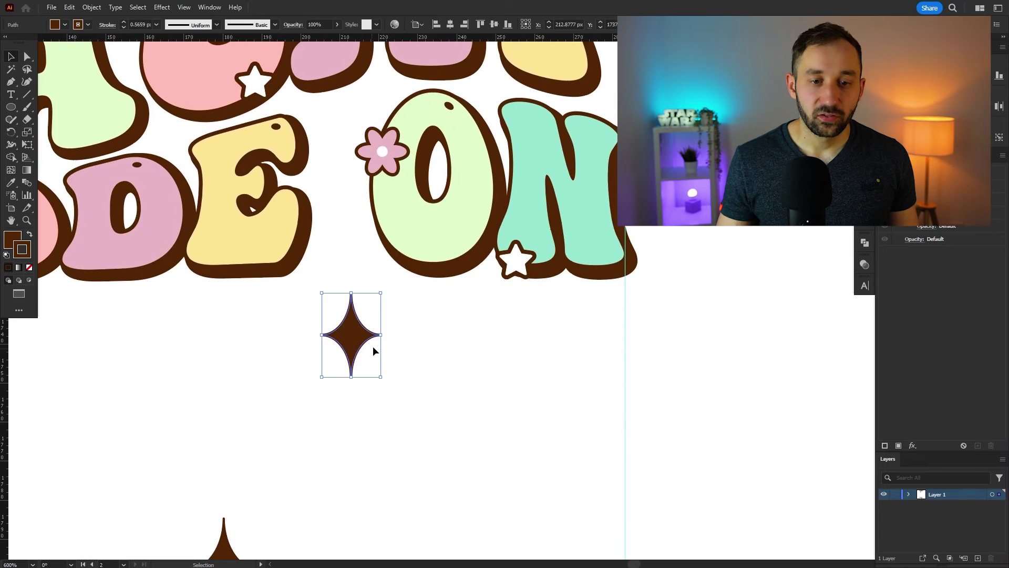
# Place three scaled-down sparkle copies in the gap between MODE and ON, one larger below two smaller ones
pyautogui.moveTo(383, 337); pyautogui.dragTo(309, 394)
pyautogui.moveTo(309, 393); pyautogui.dragTo(341, 261)
pyautogui.scroll(2, 356, 185)
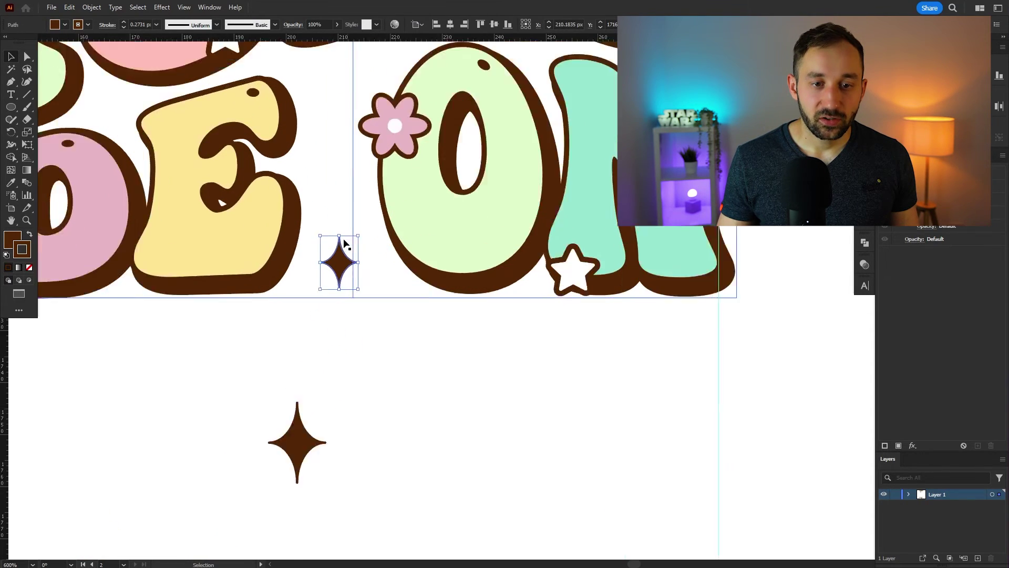
pyautogui.moveTo(326, 322); pyautogui.dragTo(372, 249)
pyautogui.moveTo(329, 343); pyautogui.dragTo(329, 336)
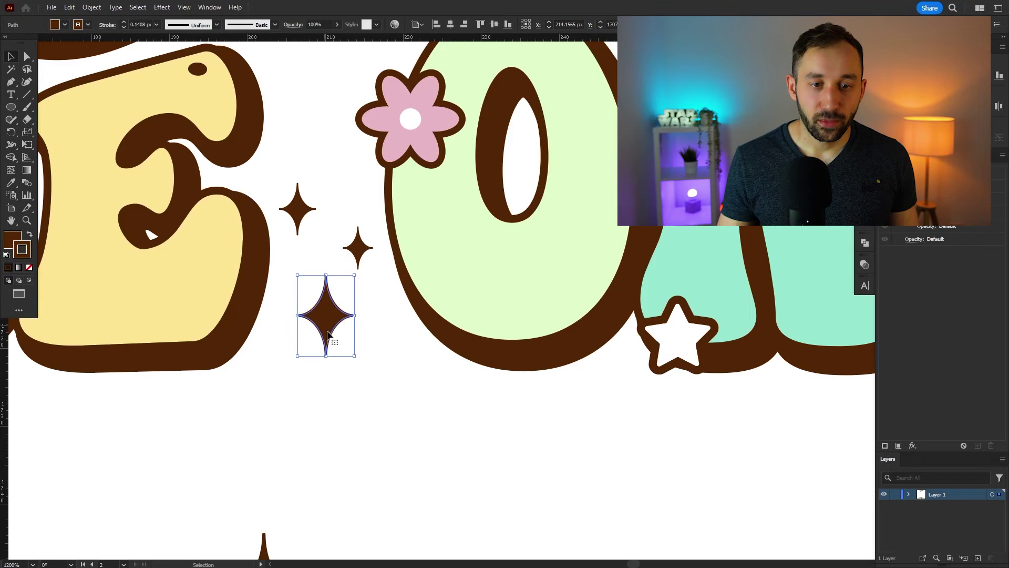
pyautogui.click(382, 455)
# Group the three sparkles between MODE and ON
pyautogui.scroll(-4, 382, 455)
pyautogui.scroll(3, 377, 433)
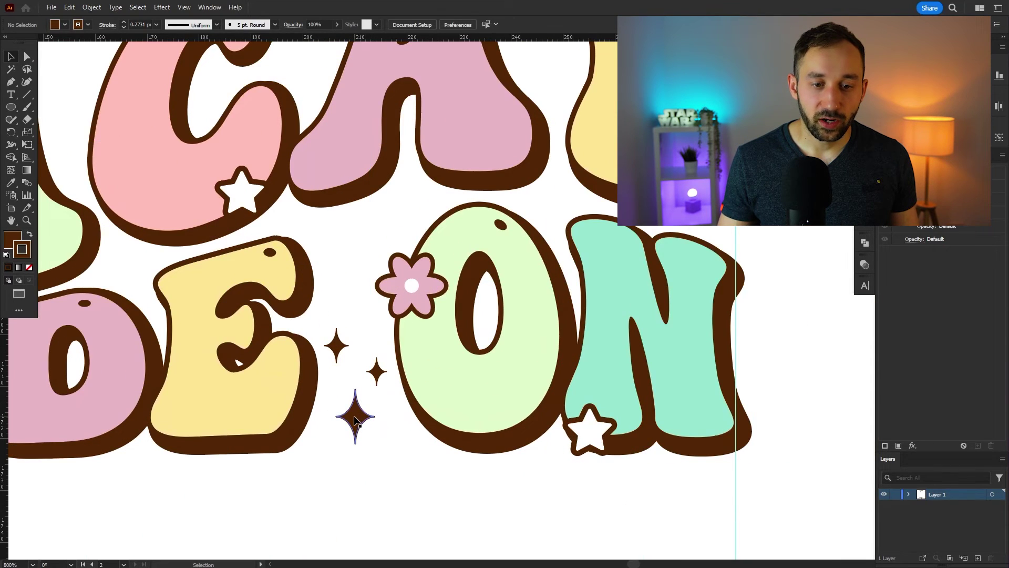
pyautogui.click(367, 420)
pyautogui.keyDown('shift'); pyautogui.click(375, 405); pyautogui.keyUp('shift')
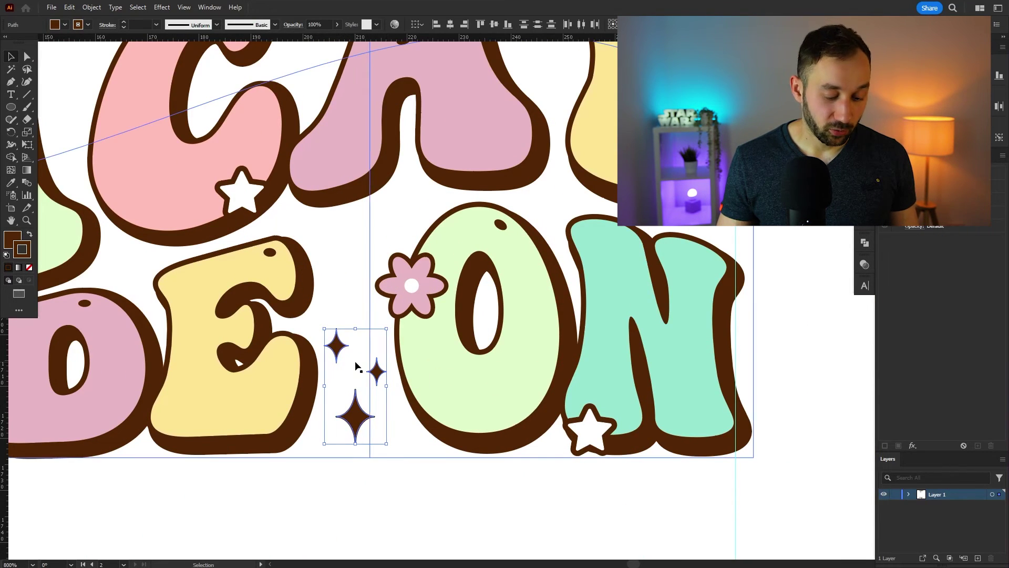
pyautogui.scroll(-2, 373, 393)
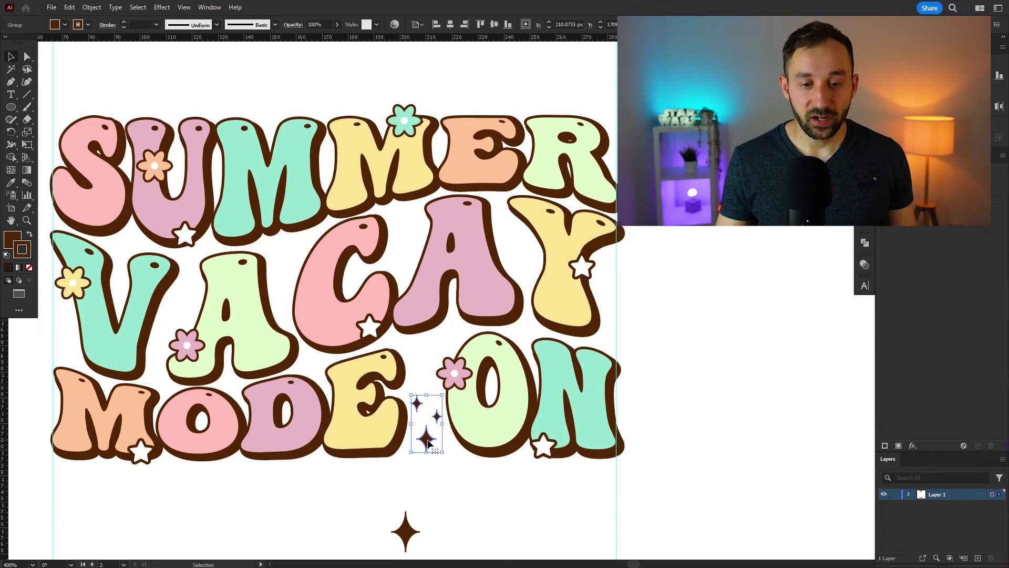
# Copy the sparkle group to the gap between the first A and C of VACAY, before the V, and after the Y
pyautogui.moveTo(283, 287); pyautogui.dragTo(56, 352)
pyautogui.moveTo(56, 352); pyautogui.dragTo(559, 328)
pyautogui.scroll(-1, 212, 344)
pyautogui.click(581, 326)
pyautogui.click(567, 311)
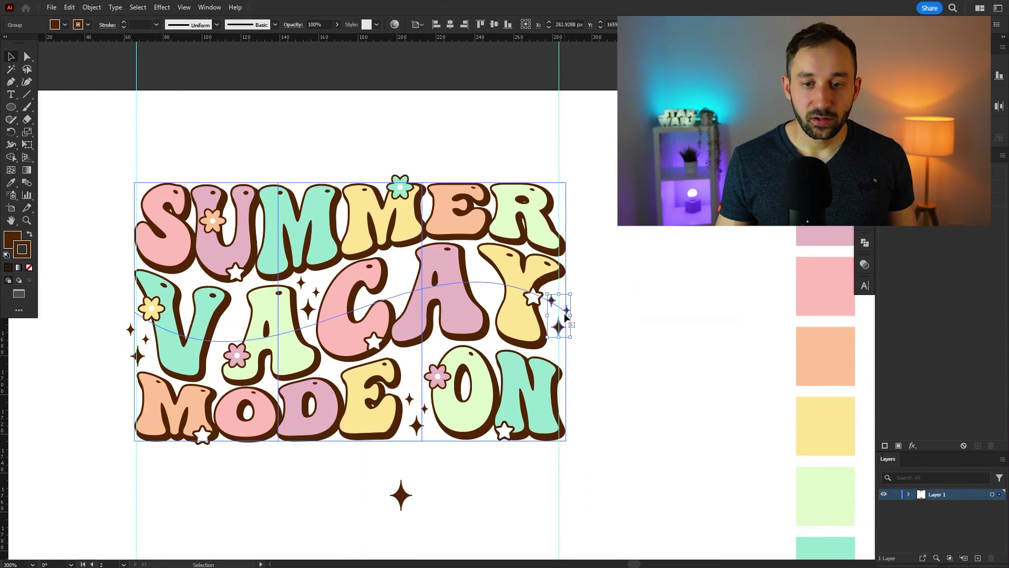
# Place a single sparkle and a smaller copy in the gap between the C and second A of VACAY
pyautogui.click(465, 498)
pyautogui.moveTo(417, 505); pyautogui.dragTo(417, 505)
pyautogui.moveTo(406, 494); pyautogui.dragTo(420, 196)
pyautogui.scroll(5, 404, 275)
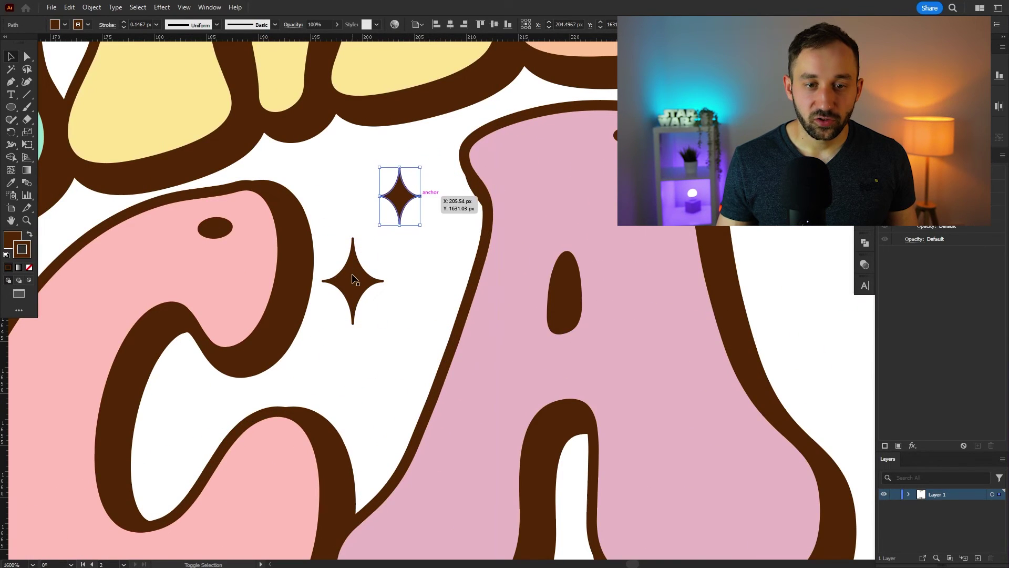
pyautogui.click(354, 279)
pyautogui.moveTo(385, 281); pyautogui.dragTo(402, 281)
pyautogui.click(402, 196)
pyautogui.scroll(-5, 406, 197)
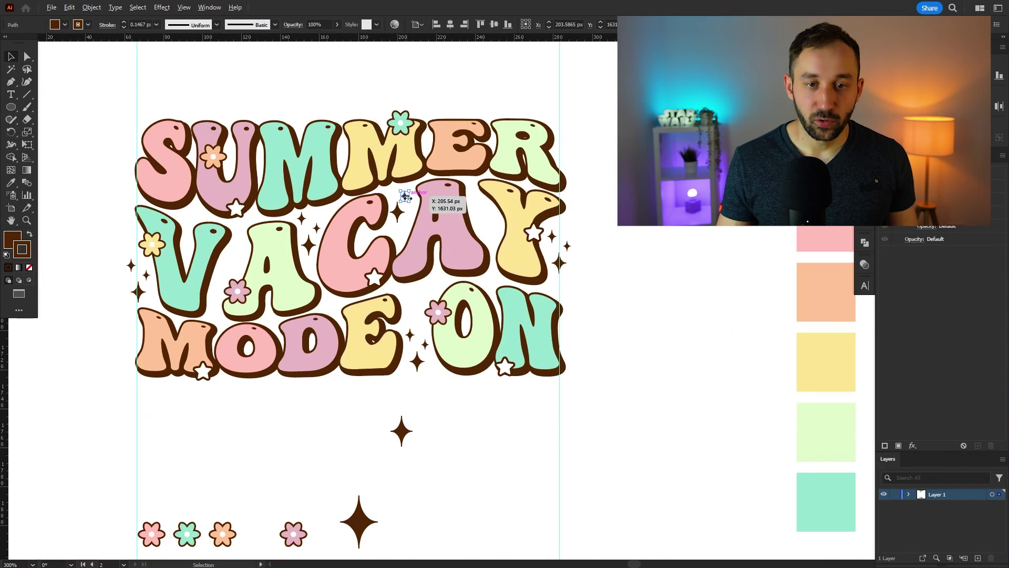
# Add more sparkle copies in the remaining gaps above SUMMER, below its S, around VACAY's letters, and above the MODE ON gap
pyautogui.moveTo(610, 136); pyautogui.dragTo(605, 183)
pyautogui.click(676, 264)
pyautogui.moveTo(676, 265); pyautogui.dragTo(644, 257)
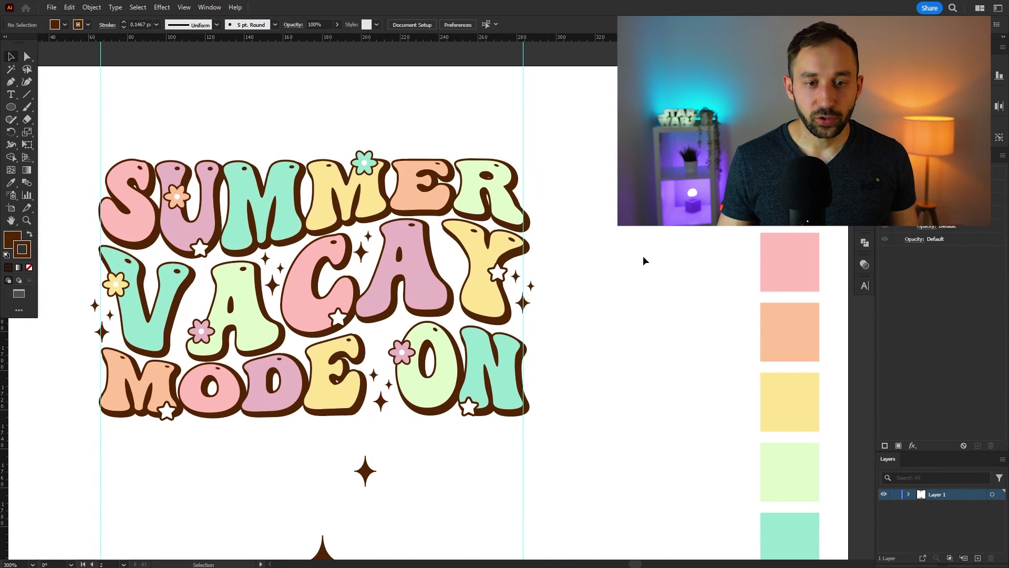
pyautogui.click(364, 472)
pyautogui.moveTo(396, 473); pyautogui.dragTo(346, 439)
pyautogui.click(397, 348)
pyautogui.moveTo(398, 345); pyautogui.dragTo(428, 526)
pyautogui.moveTo(420, 486); pyautogui.dragTo(476, 448)
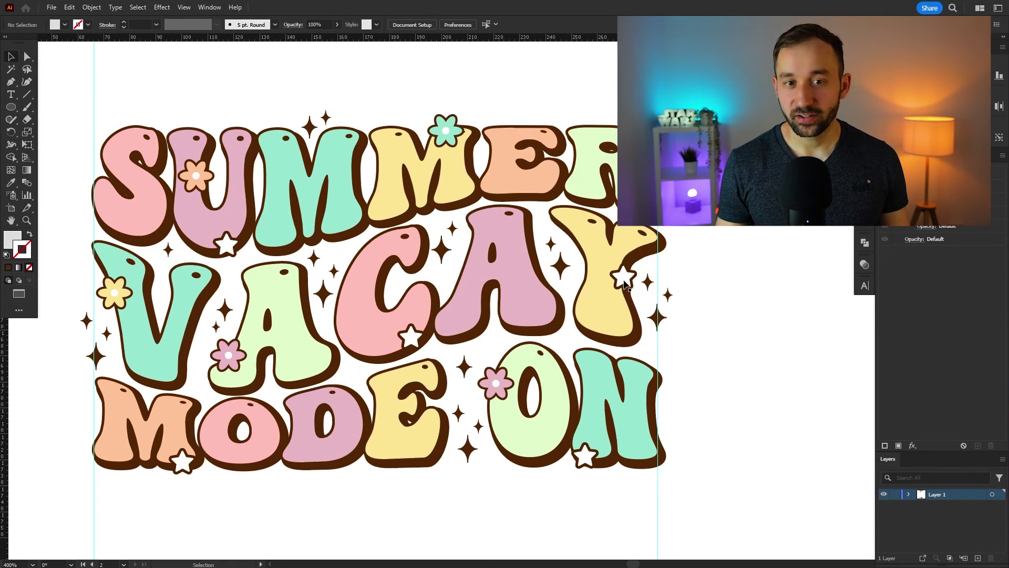
# Group the whole design, create an opacity mask for it with Clip off, and activate the mask for editing
pyautogui.moveTo(57, 86); pyautogui.dragTo(721, 509)
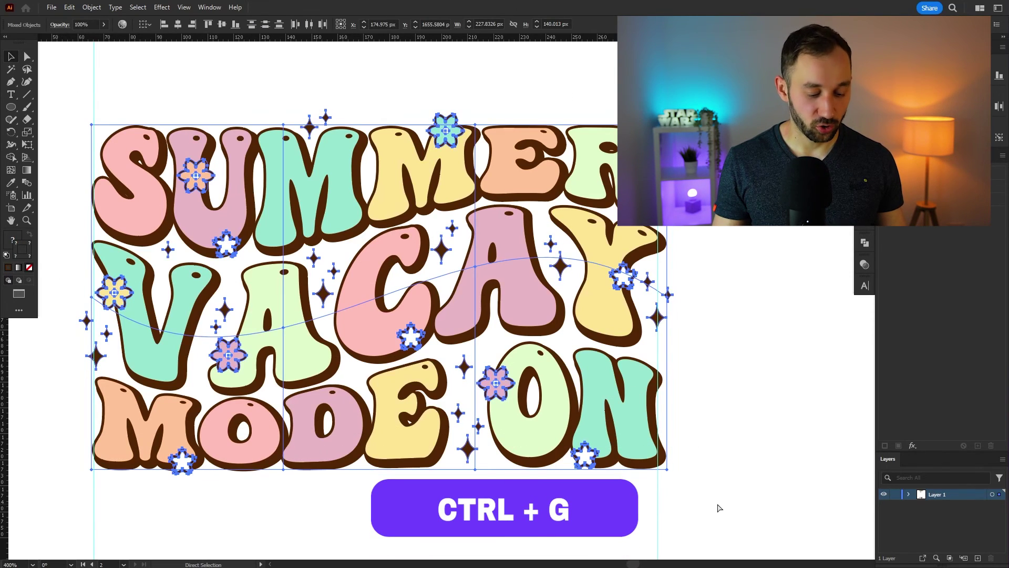
pyautogui.hotkey('ctrl', 'g')
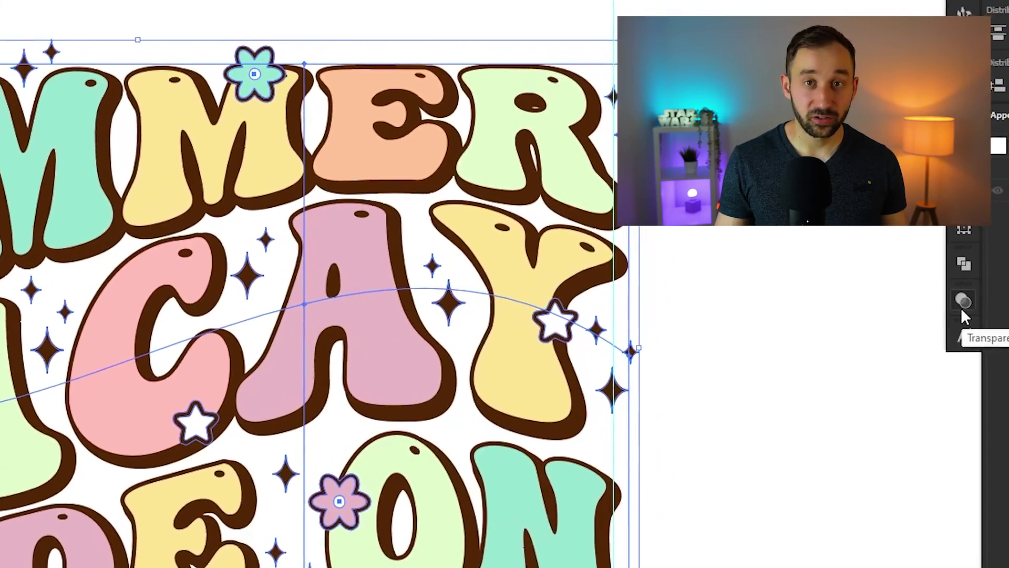
pyautogui.click(963, 304)
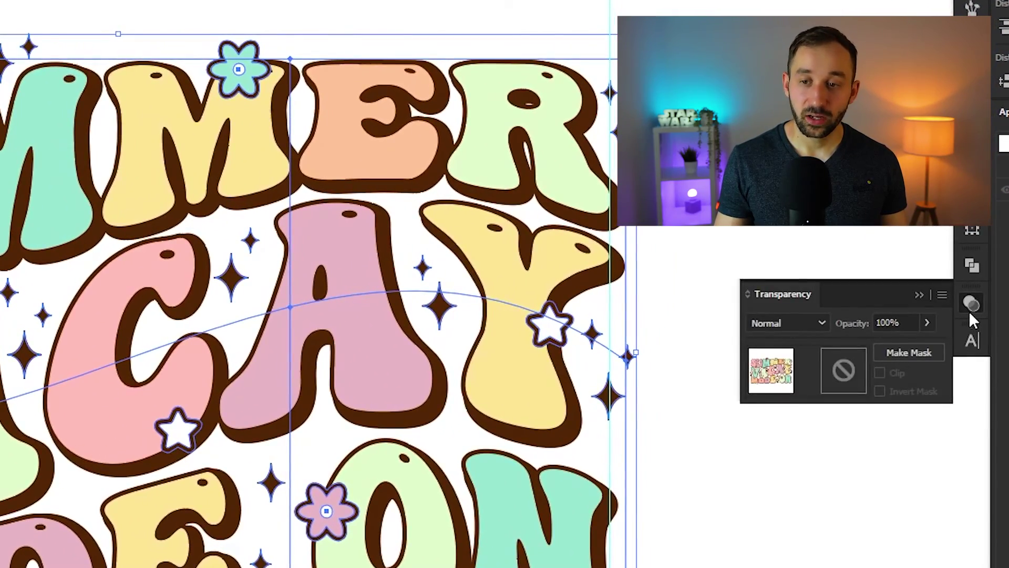
pyautogui.click(915, 356)
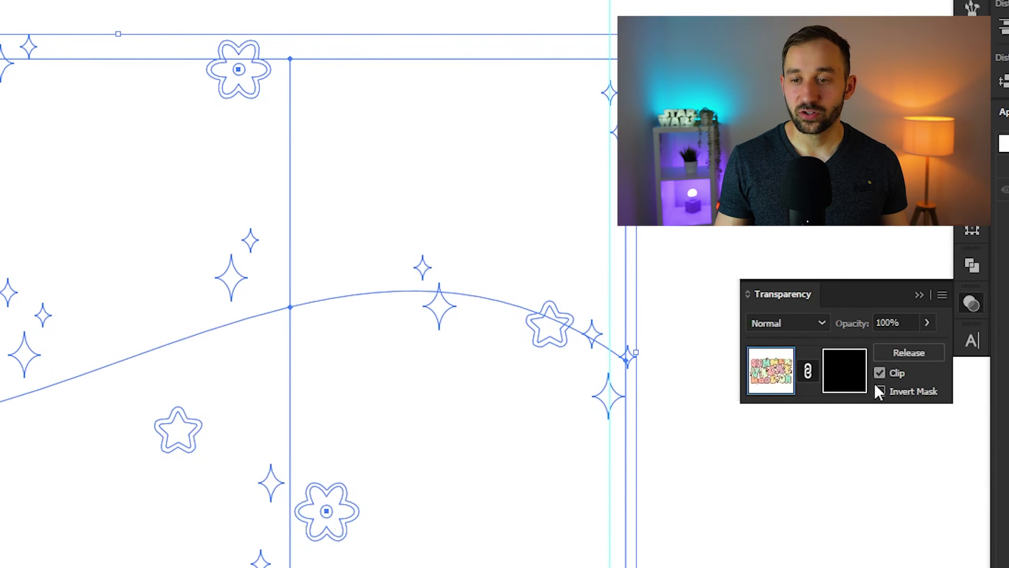
pyautogui.click(893, 371)
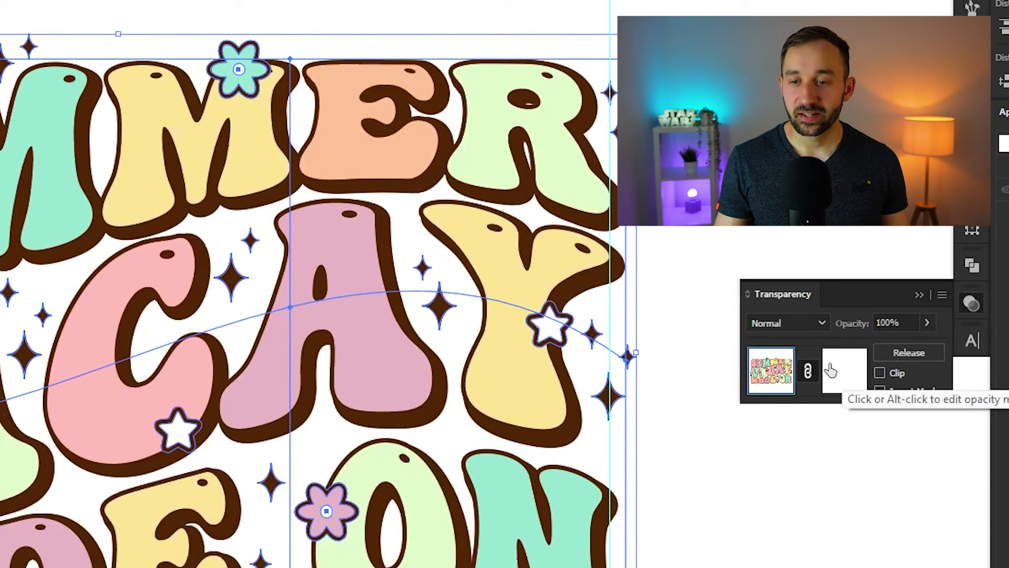
pyautogui.click(861, 373)
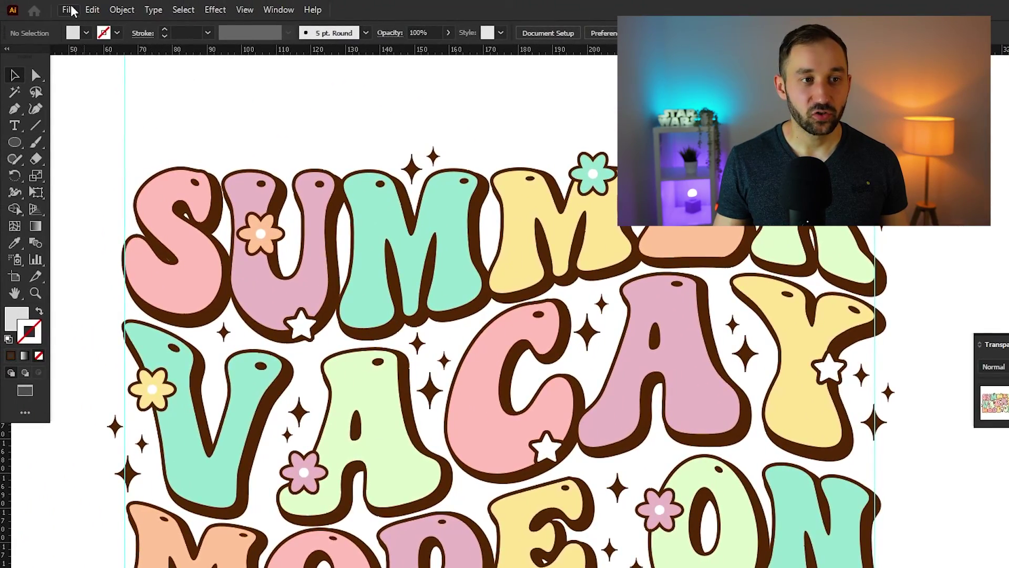
# Place the speckled texture image into the opacity mask, sized and positioned to cover the whole lettering
pyautogui.click(68, 10)
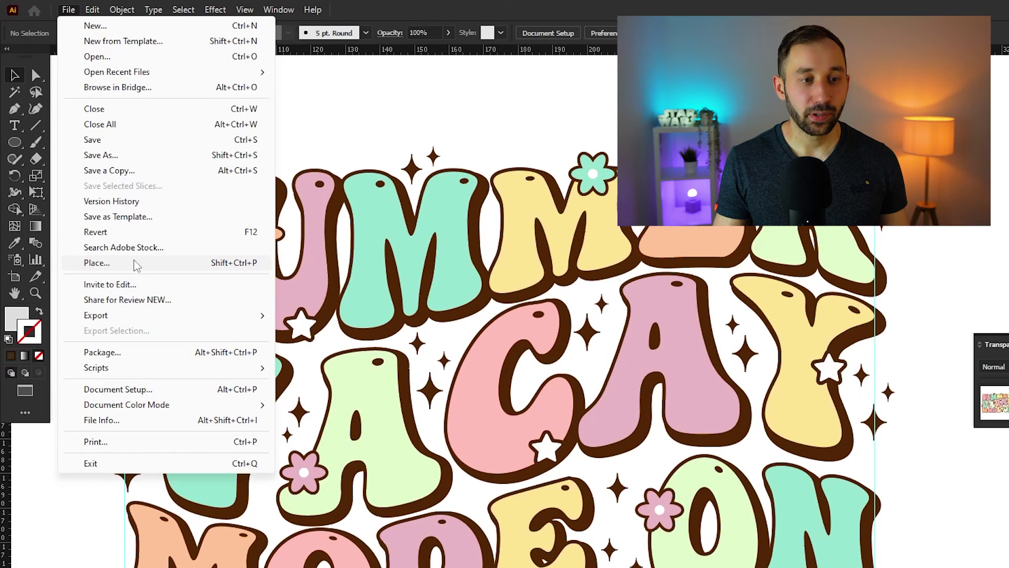
pyautogui.click(80, 263)
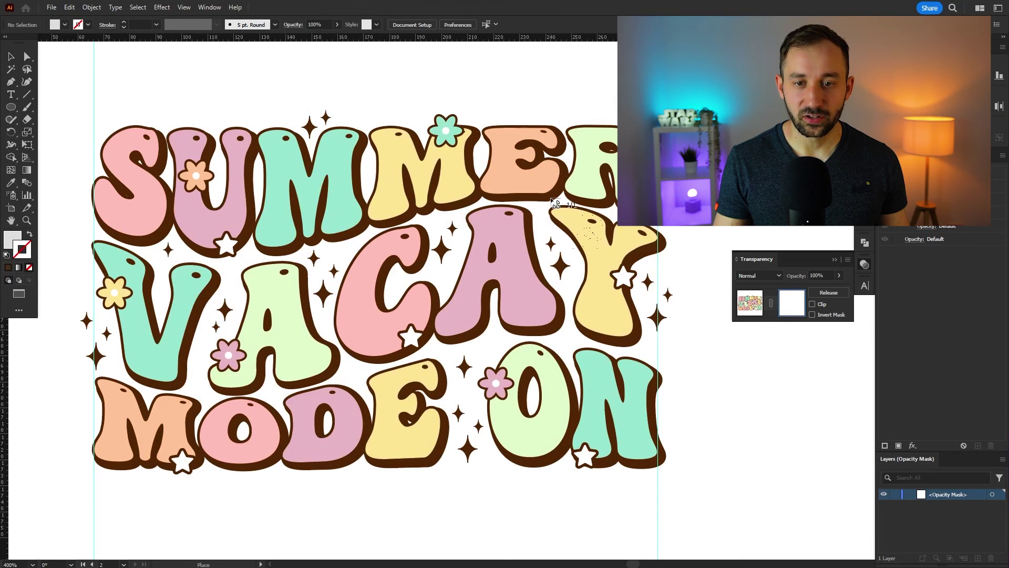
pyautogui.scroll(-2, 555, 204)
pyautogui.moveTo(597, 161); pyautogui.dragTo(572, 164)
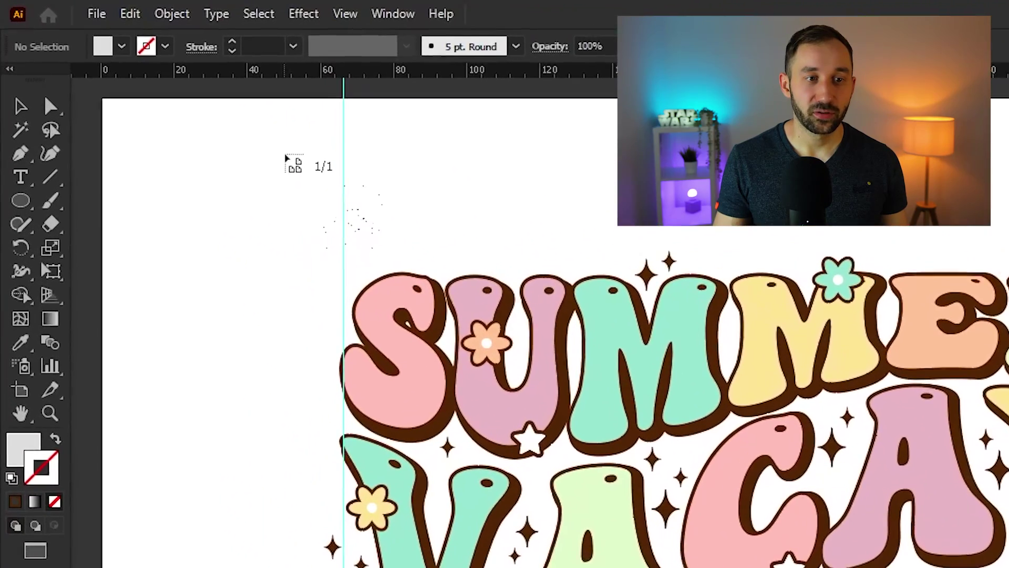
pyautogui.moveTo(169, 91); pyautogui.dragTo(396, 215)
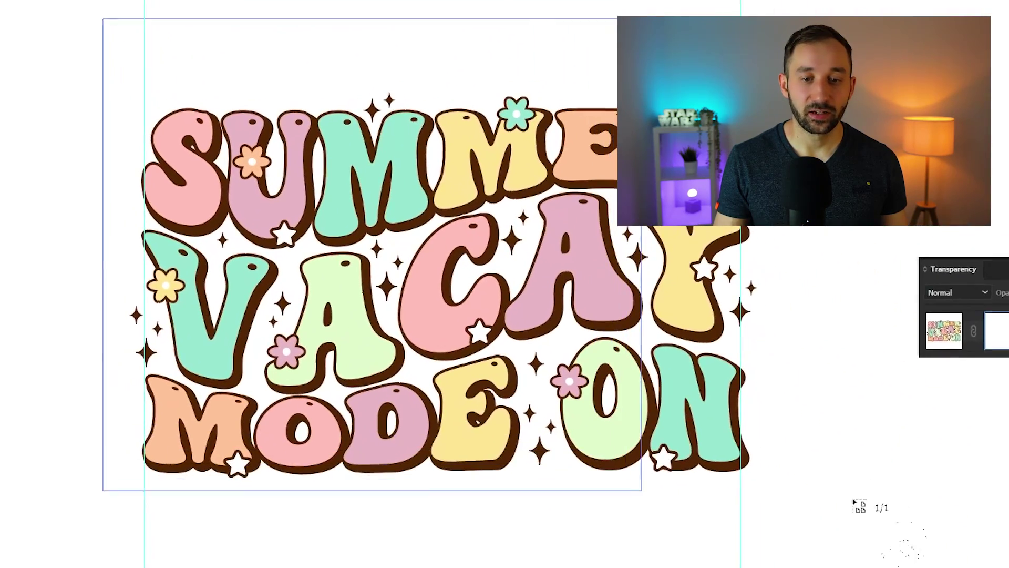
pyautogui.moveTo(761, 567); pyautogui.dragTo(767, 567)
pyautogui.moveTo(445, 289); pyautogui.dragTo(448, 268)
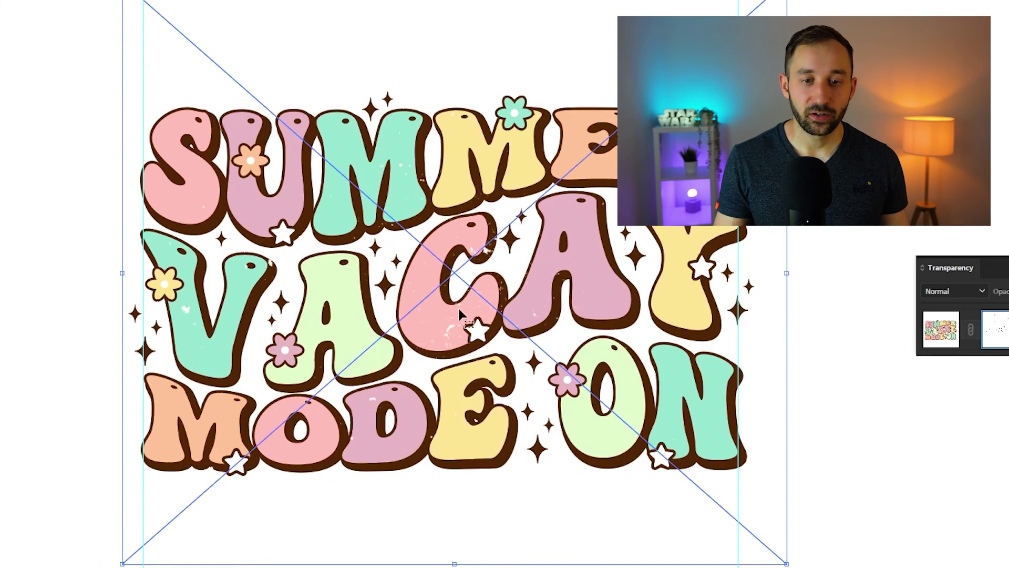
# Examine the distressed texture across the letters up close and in the full design, and deselect the texture image
pyautogui.scroll(4, 463, 318)
pyautogui.scroll(-1, 463, 321)
pyautogui.moveTo(727, 128); pyautogui.dragTo(456, 366)
pyautogui.moveTo(152, 197); pyautogui.dragTo(834, 163)
pyautogui.moveTo(315, 171); pyautogui.dragTo(453, 55)
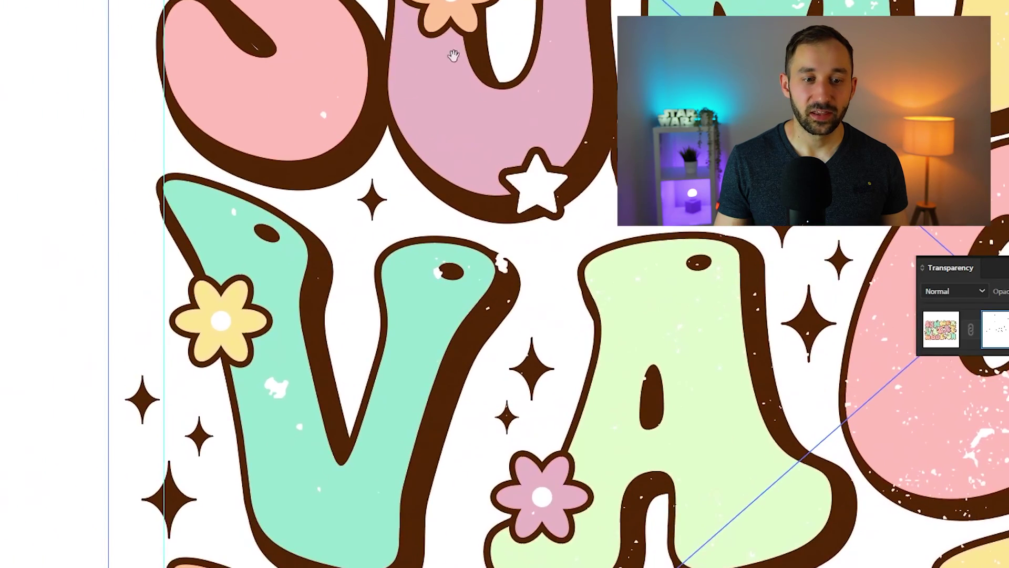
pyautogui.moveTo(374, 340); pyautogui.dragTo(366, 129)
pyautogui.scroll(-5, 781, 444)
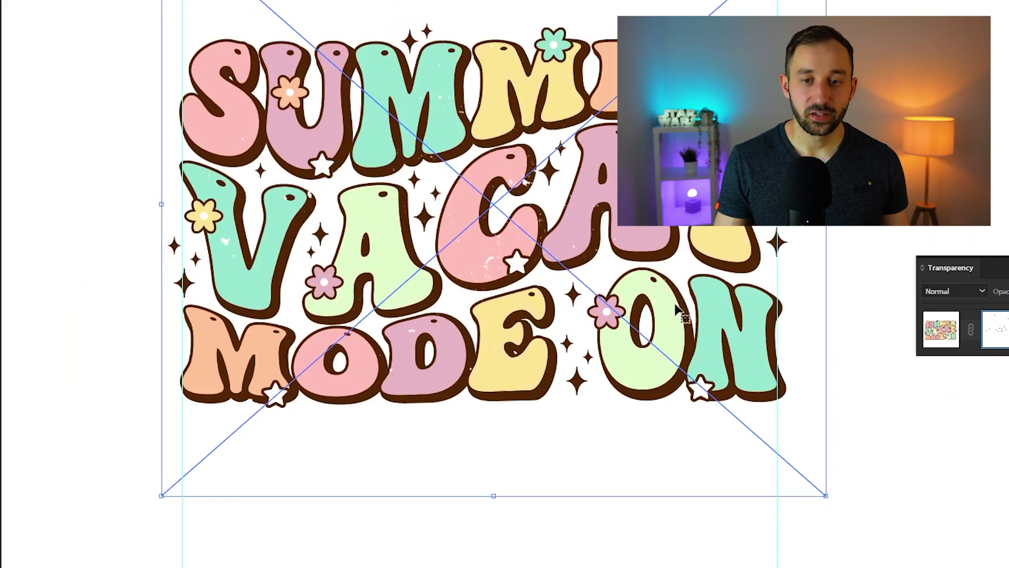
pyautogui.click(861, 142)
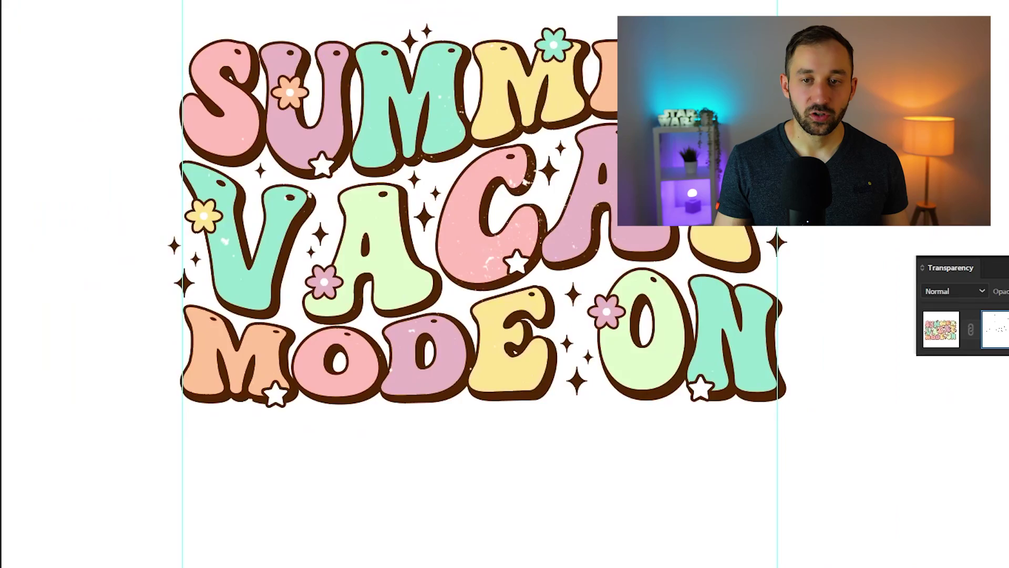
# Exit the opacity mask editing and return to the design artwork as the active target
pyautogui.scroll(-1, 860, 143)
pyautogui.click(837, 314)
pyautogui.moveTo(838, 136); pyautogui.dragTo(755, 221)
pyautogui.scroll(1, 723, 157)
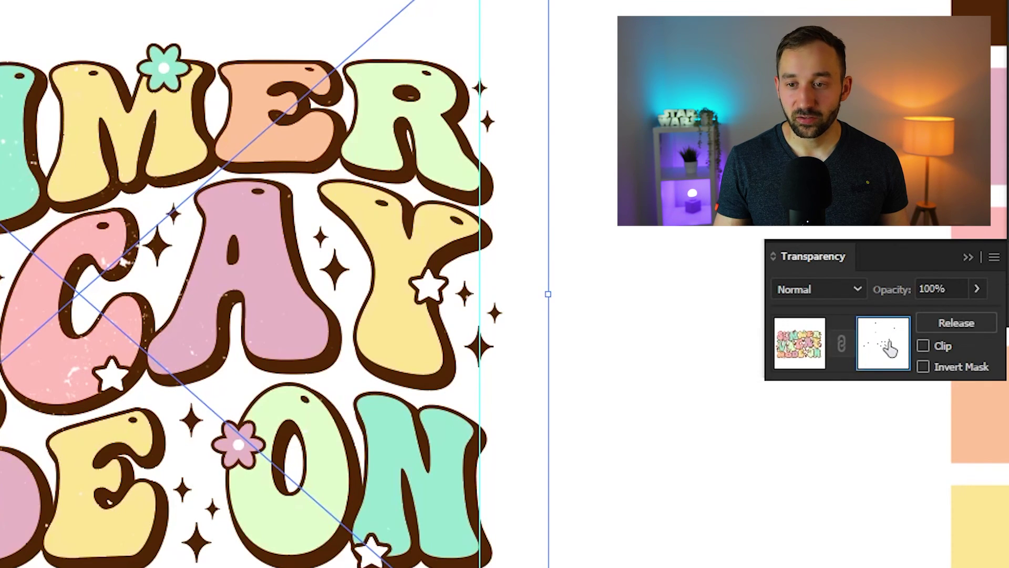
pyautogui.click(810, 350)
pyautogui.moveTo(0, 0); pyautogui.dragTo(571, 567)
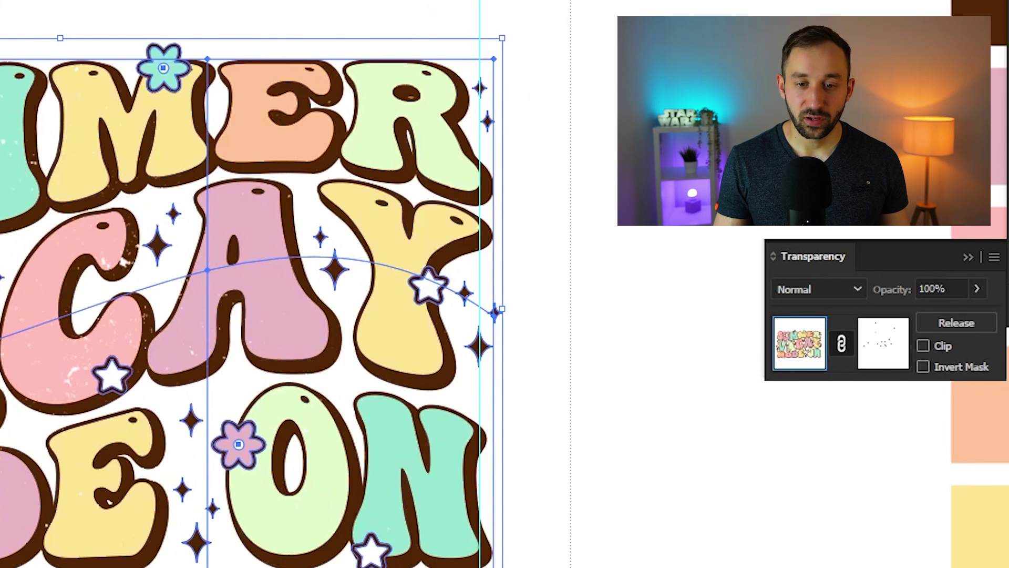
# Move the whole textured design off the artboard onto the dark canvas beside it
pyautogui.scroll(-1, 564, 567)
pyautogui.moveTo(505, 526); pyautogui.dragTo(800, 62)
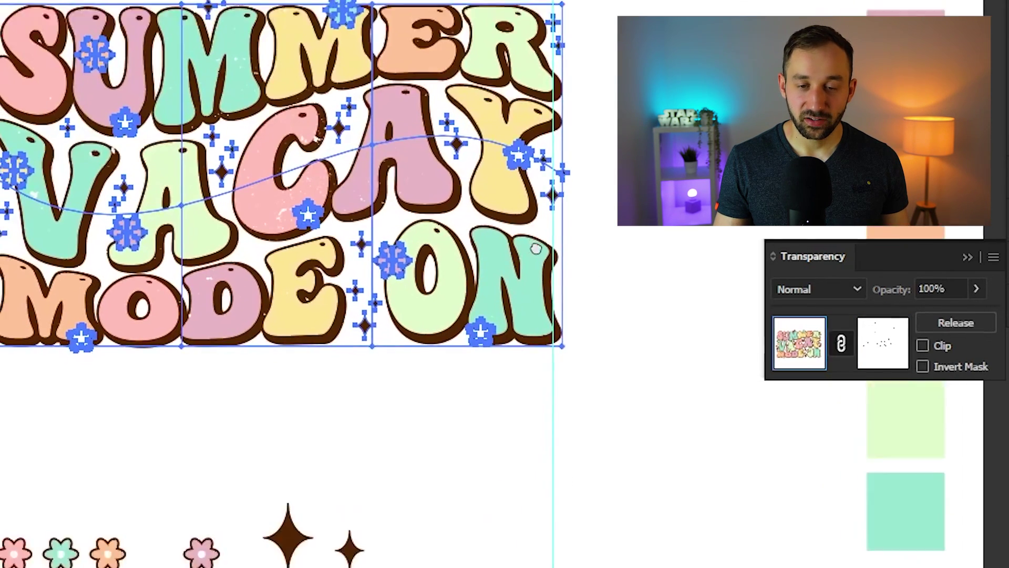
pyautogui.moveTo(680, 97); pyautogui.dragTo(288, 385)
# Examine the distressed holes in the letters up close against the dark canvas
pyautogui.scroll(6, 313, 324)
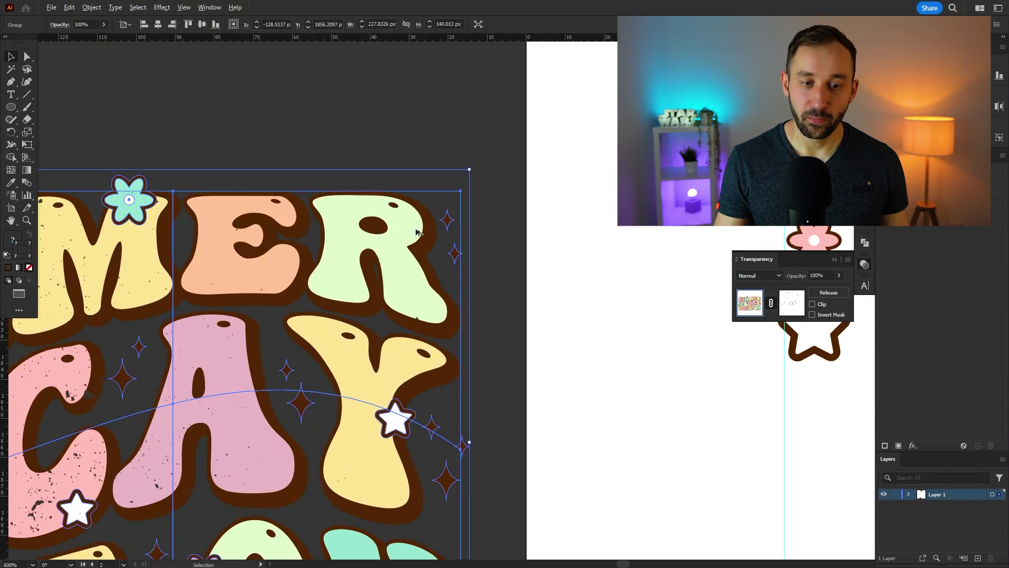
pyautogui.click(547, 408)
pyautogui.moveTo(226, 337); pyautogui.dragTo(546, 295)
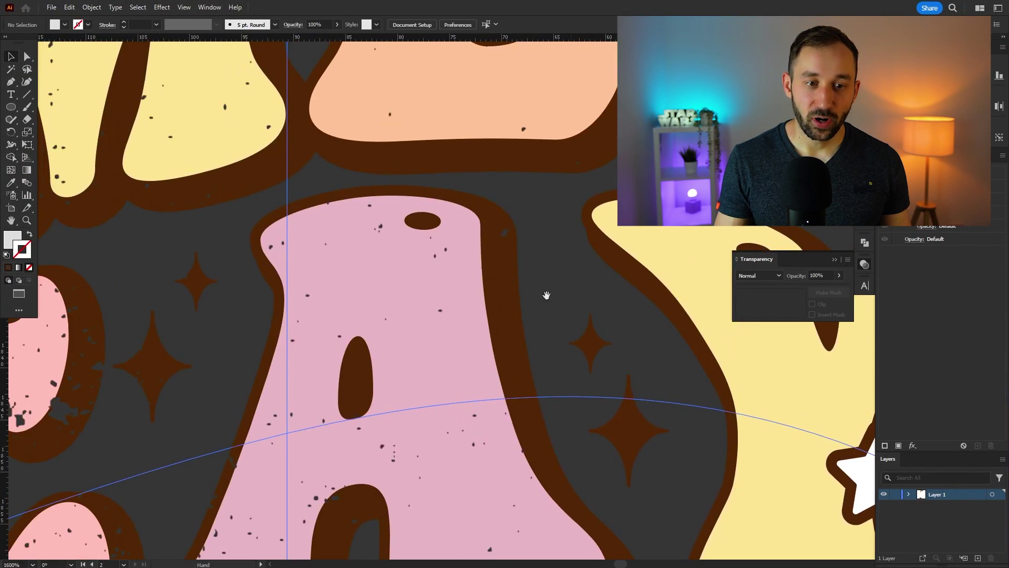
pyautogui.scroll(-1, 499, 293)
pyautogui.moveTo(214, 286); pyautogui.dragTo(514, 247)
pyautogui.scroll(-1, 435, 289)
pyautogui.scroll(-3, 435, 292)
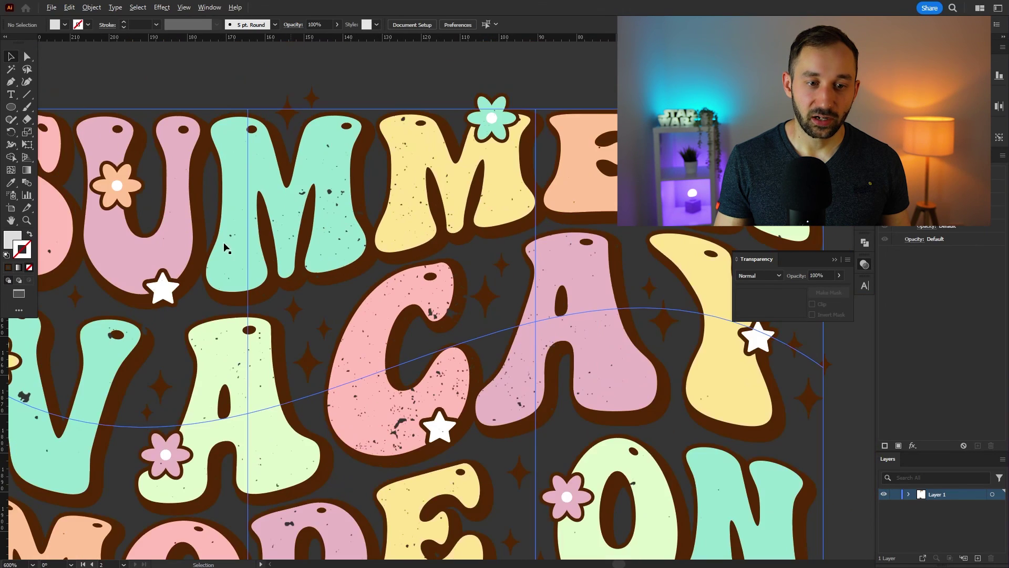
pyautogui.moveTo(75, 118); pyautogui.dragTo(571, 463)
pyautogui.scroll(-1, 569, 456)
# Move the textured design from the dark canvas back onto the white artboard above the spare flowers and sparkles
pyautogui.moveTo(618, 369); pyautogui.dragTo(442, 455)
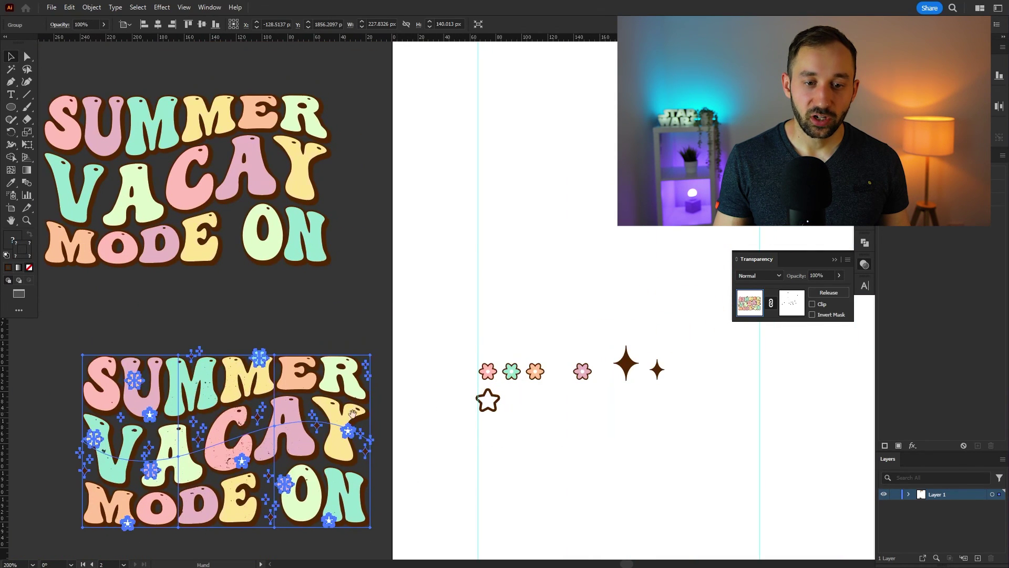
pyautogui.moveTo(318, 412); pyautogui.dragTo(742, 149)
pyautogui.moveTo(742, 148); pyautogui.dragTo(559, 192)
pyautogui.scroll(1, 559, 192)
pyautogui.hscroll(3, 612, 200)
pyautogui.scroll(1, 612, 199)
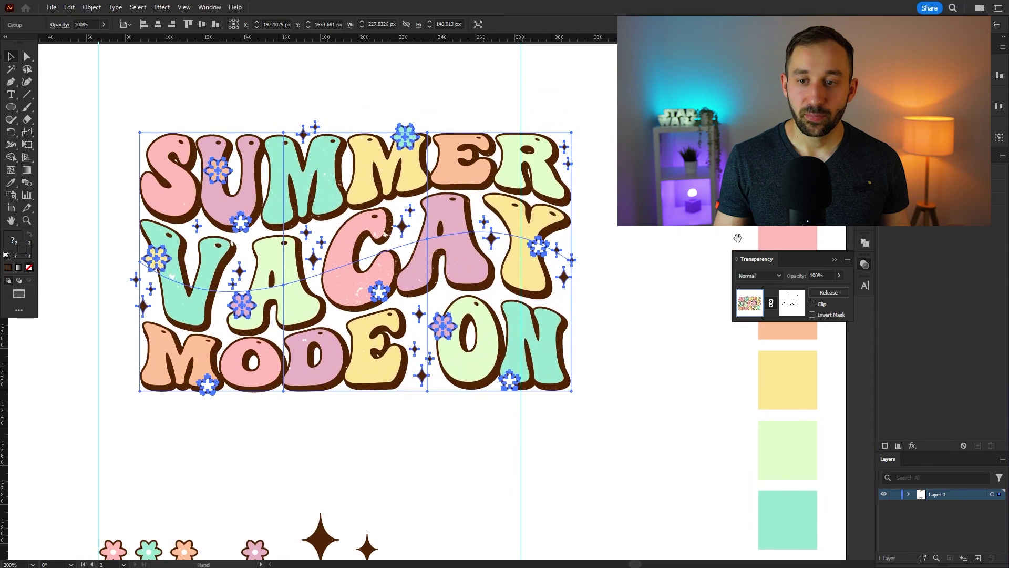
# Activate the opacity mask for editing and reposition the texture image over the lettering
pyautogui.click(792, 303)
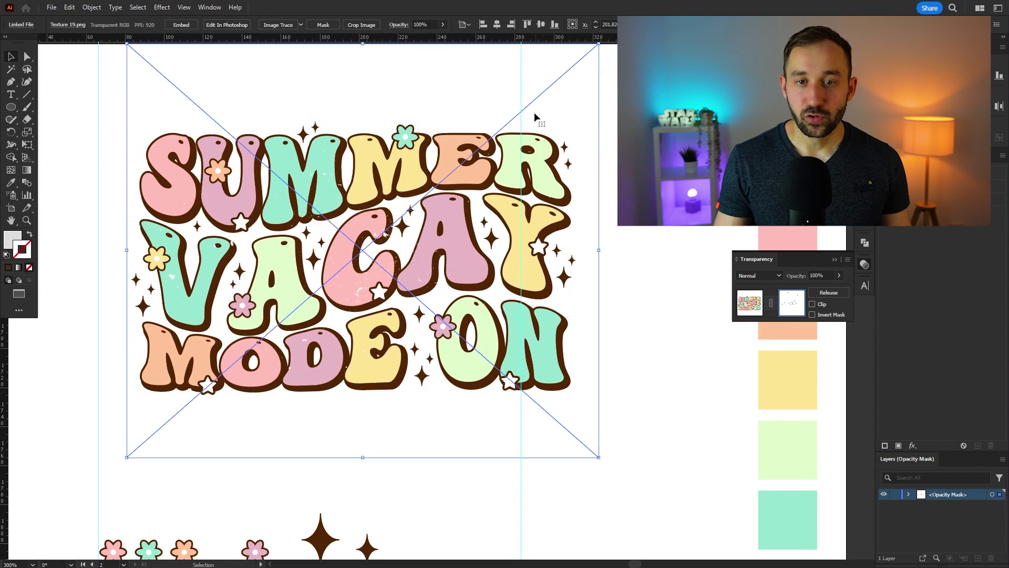
pyautogui.moveTo(541, 108)
pyautogui.mouseDown()
pyautogui.moveTo(538, 124)
pyautogui.moveTo(535, 114)
pyautogui.mouseUp()
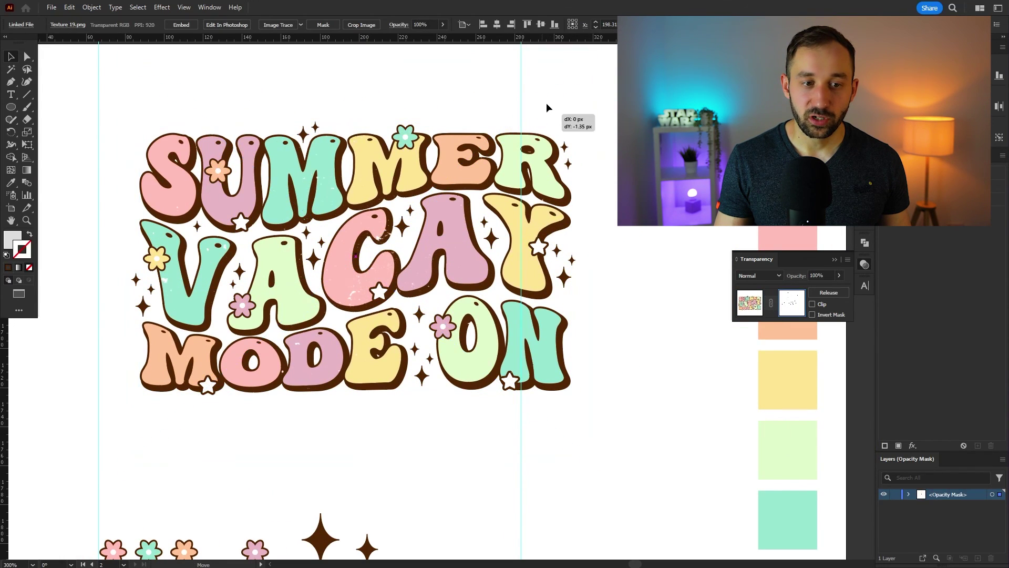